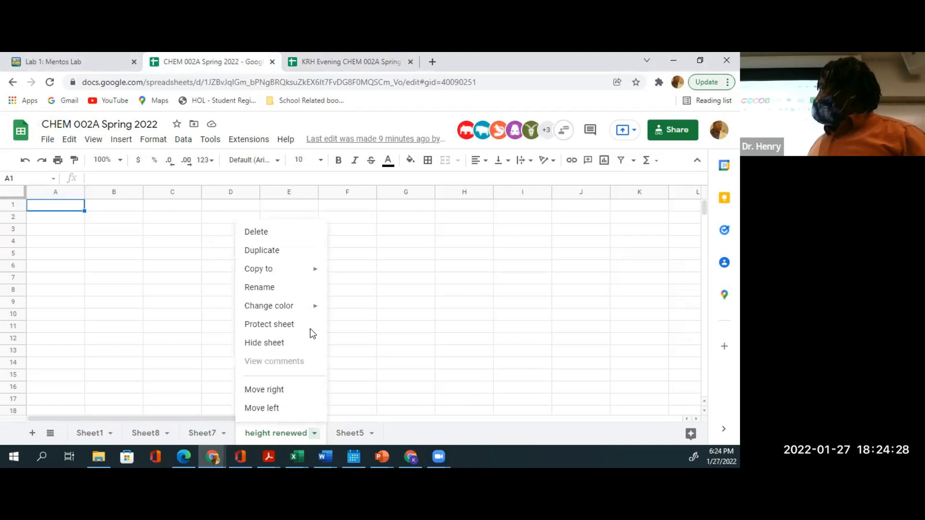
- Delete the "height renewed" sheet and Sheet5 from the CHEM 002A Spring 2022 spreadsheet
{"action": "left_click", "coordinate": [272, 233]}
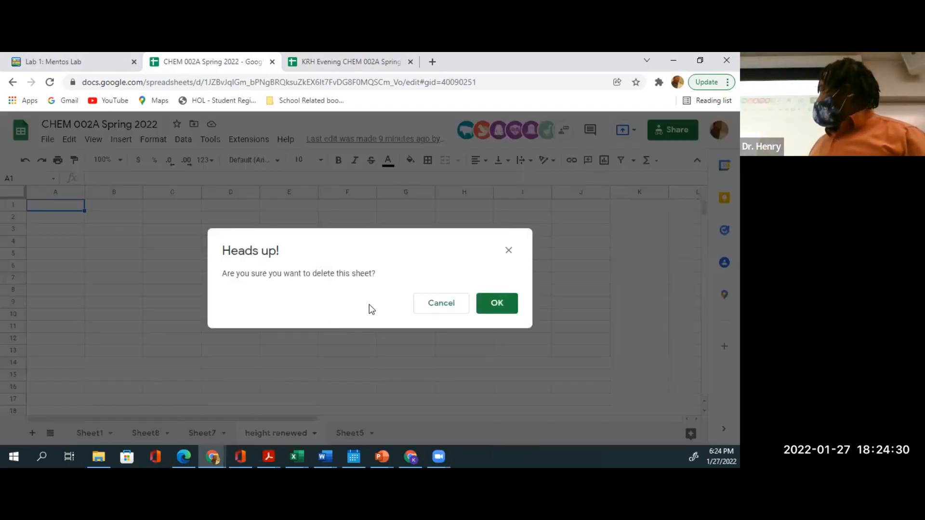
{"action": "left_click", "coordinate": [501, 305]}
{"action": "left_click", "coordinate": [500, 303]}
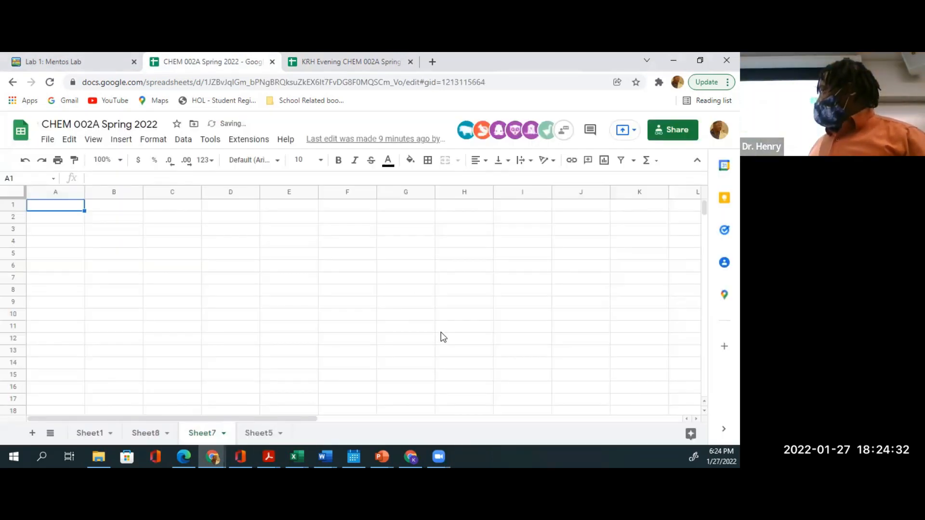
{"action": "left_click", "coordinate": [285, 434]}
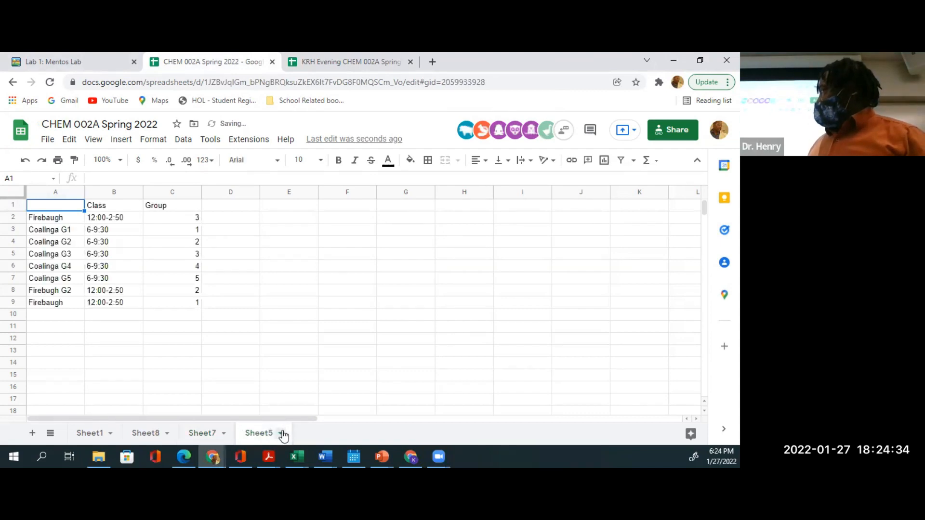
{"action": "left_click", "coordinate": [282, 433]}
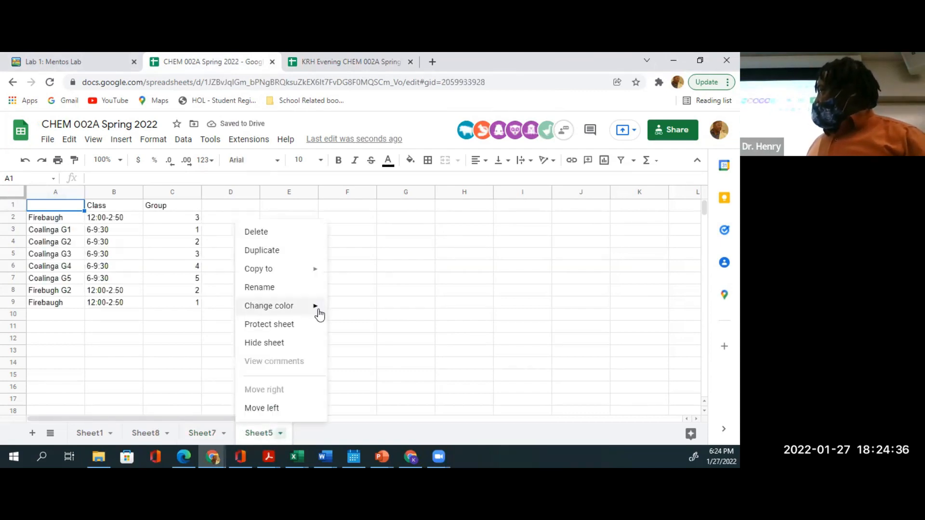
{"action": "left_click", "coordinate": [284, 235]}
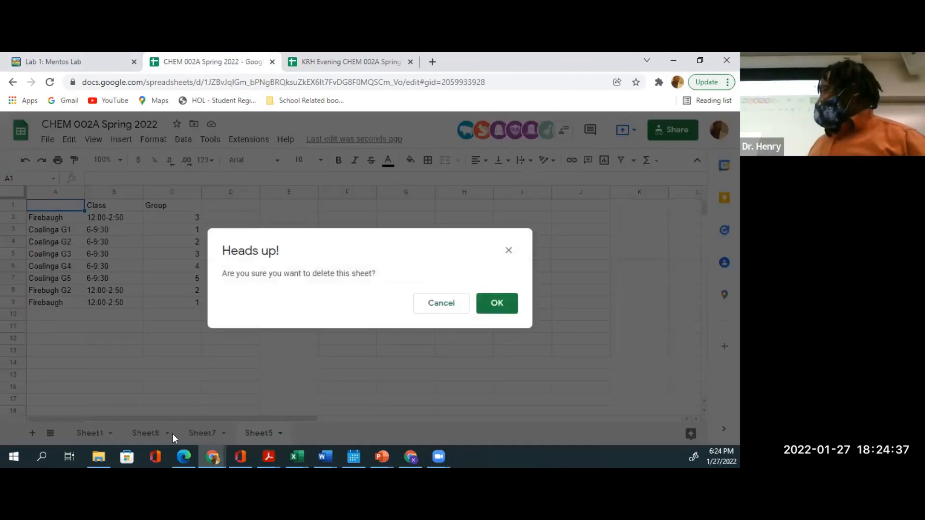
{"action": "left_click", "coordinate": [496, 308]}
- Delete the empty Sheet7 and Sheet8 from the CHEM 002A Spring 2022 spreadsheet
{"action": "left_click", "coordinate": [223, 433]}
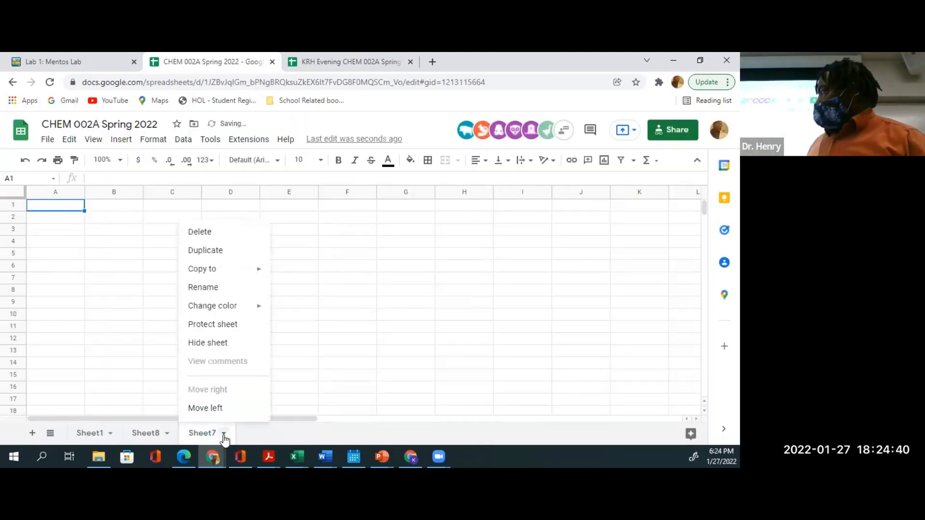
{"action": "left_click", "coordinate": [224, 239]}
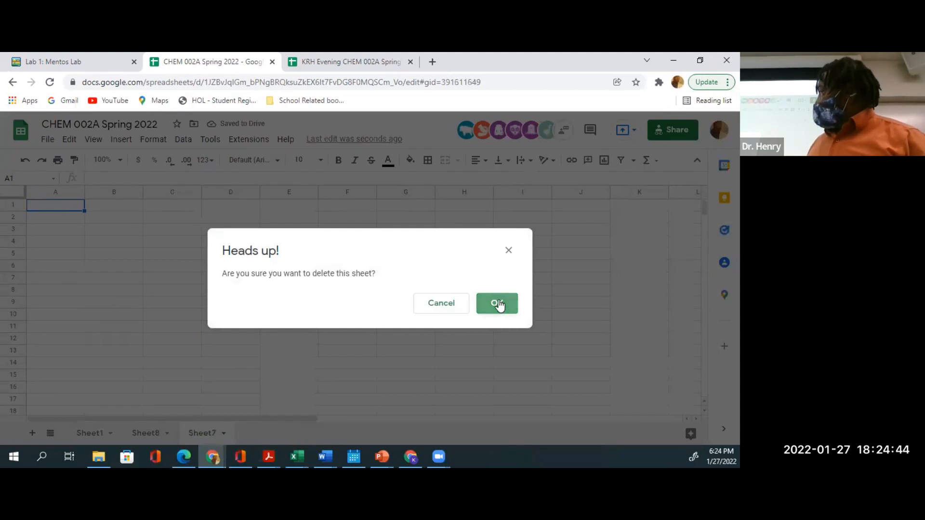
{"action": "left_click", "coordinate": [498, 304]}
{"action": "left_click", "coordinate": [167, 435]}
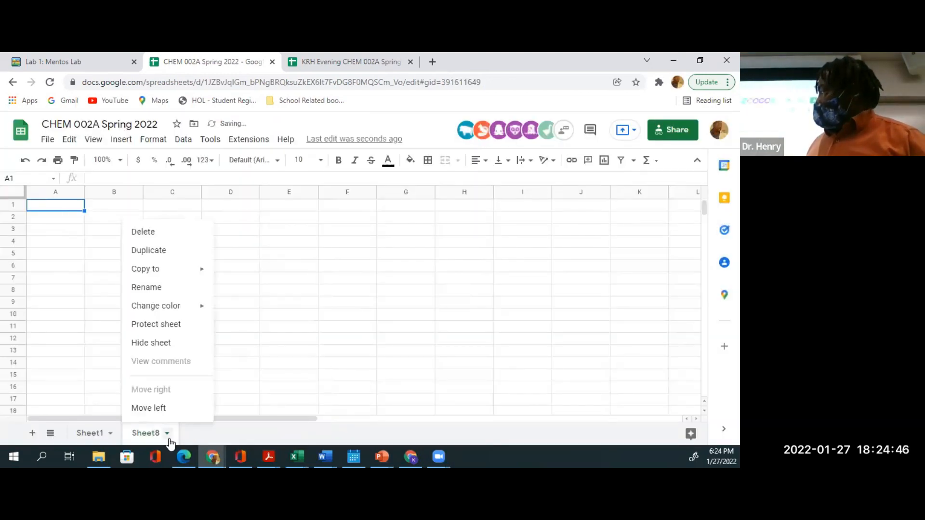
{"action": "left_click", "coordinate": [170, 233]}
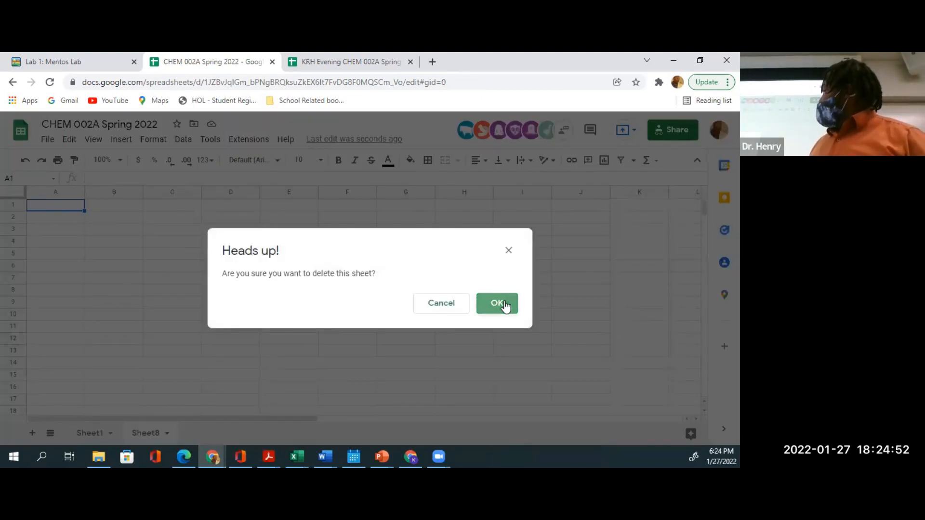
{"action": "left_click", "coordinate": [505, 304]}
- In KRH Evening CHEM 002A Spring 2022, copy Sheet1 ranges A1:C9, D1:D9, K1:K9 and R1:R9 together into the Height sheet starting at A1
{"action": "left_click", "coordinate": [349, 67]}
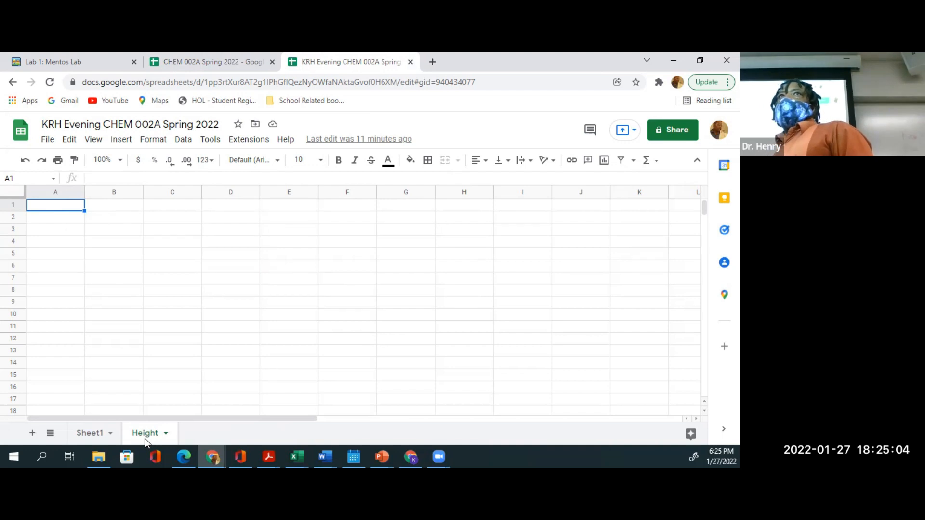
{"action": "left_click", "coordinate": [88, 439]}
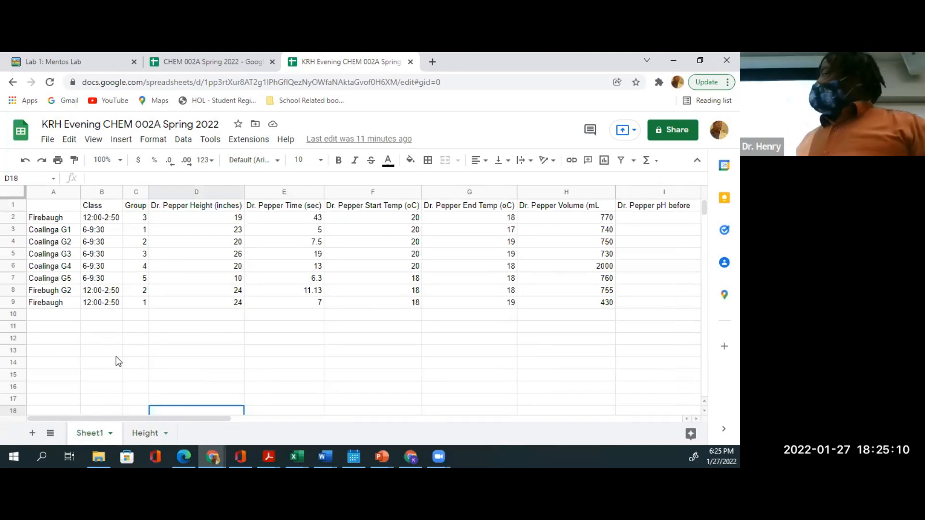
{"action": "left_click_drag", "start_coordinate": [48, 205], "coordinate": [137, 307]}
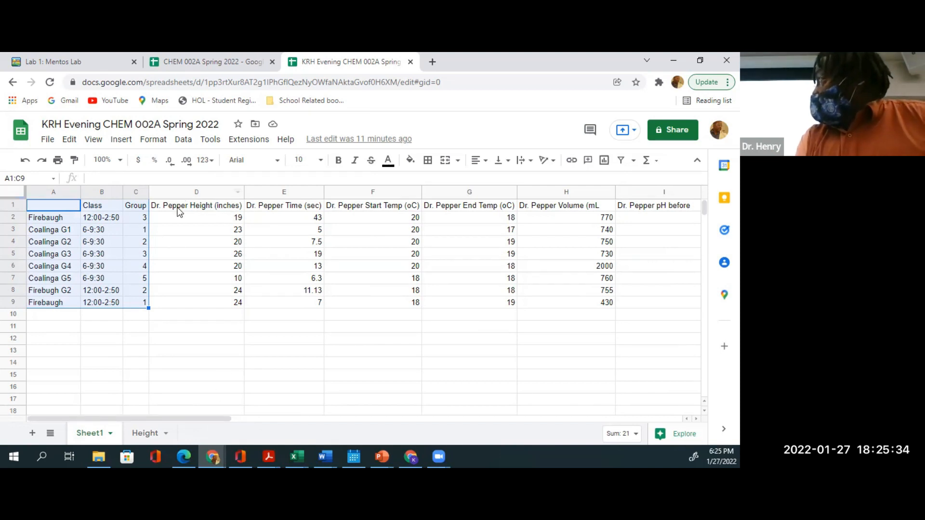
{"action": "left_click", "coordinate": [196, 214], "text": "ctrl"}
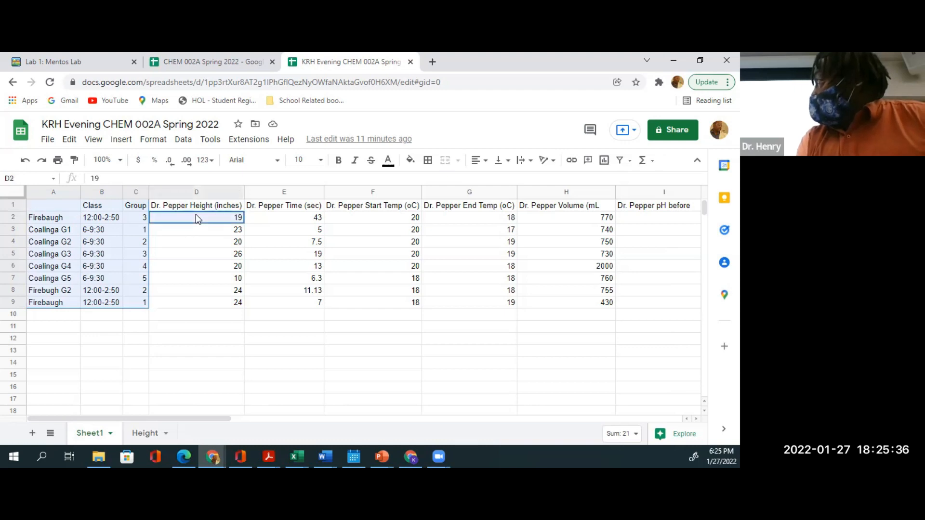
{"action": "left_click_drag", "start_coordinate": [191, 206], "coordinate": [180, 299]}
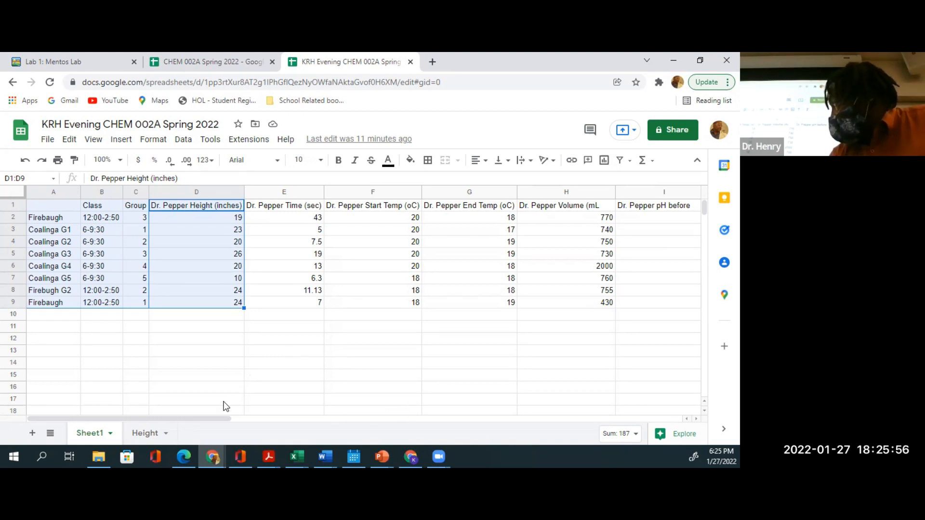
{"action": "left_click_drag", "start_coordinate": [214, 416], "coordinate": [383, 455]}
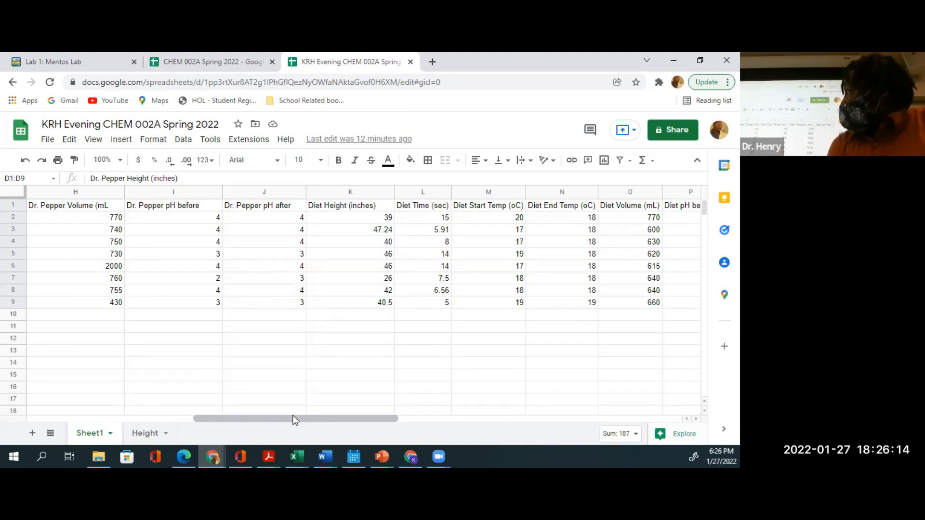
{"action": "left_click_drag", "start_coordinate": [294, 420], "coordinate": [331, 435]}
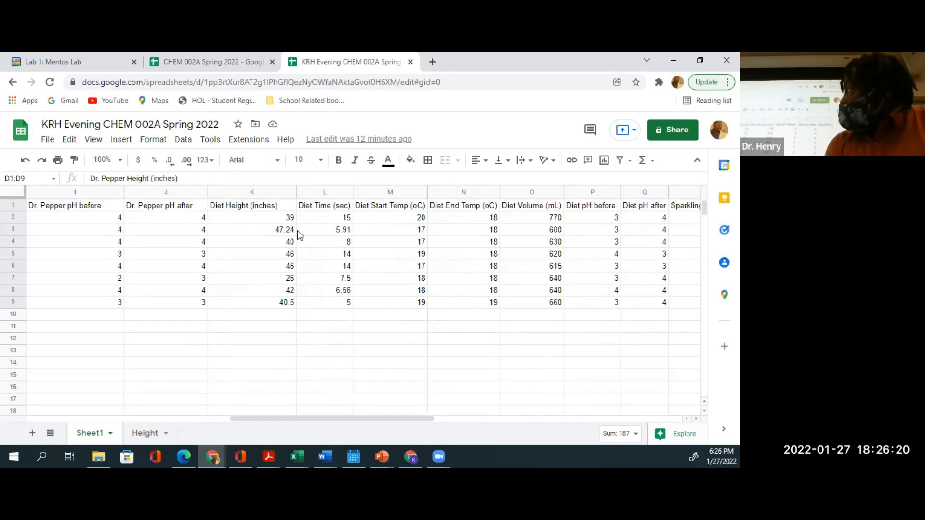
{"action": "left_click_drag", "start_coordinate": [243, 207], "coordinate": [220, 304]}
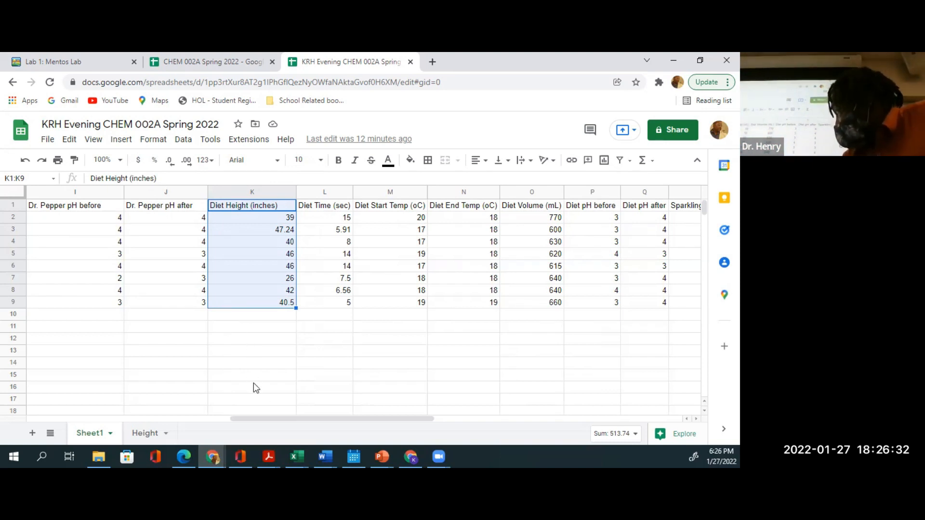
{"action": "left_click_drag", "start_coordinate": [268, 421], "coordinate": [350, 440]}
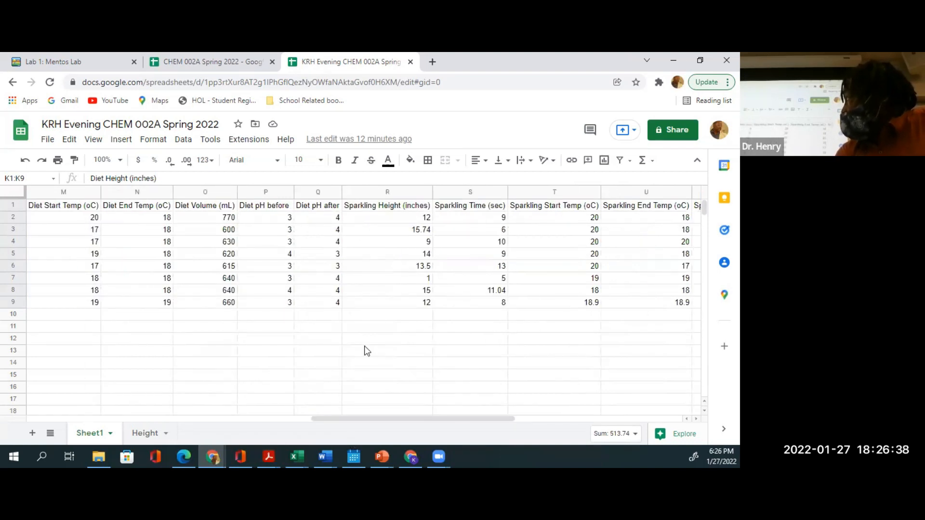
{"action": "left_click_drag", "start_coordinate": [409, 209], "coordinate": [403, 304]}
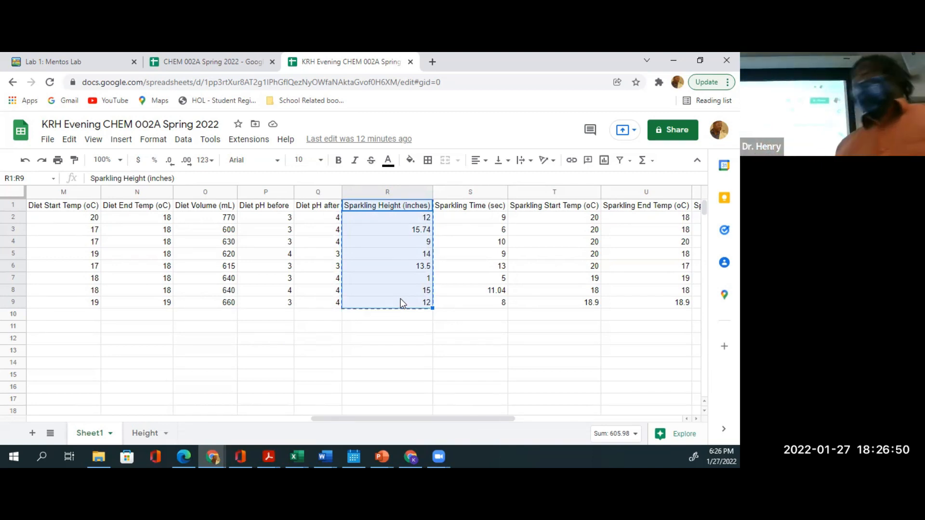
{"action": "key", "text": "ctrl+c"}
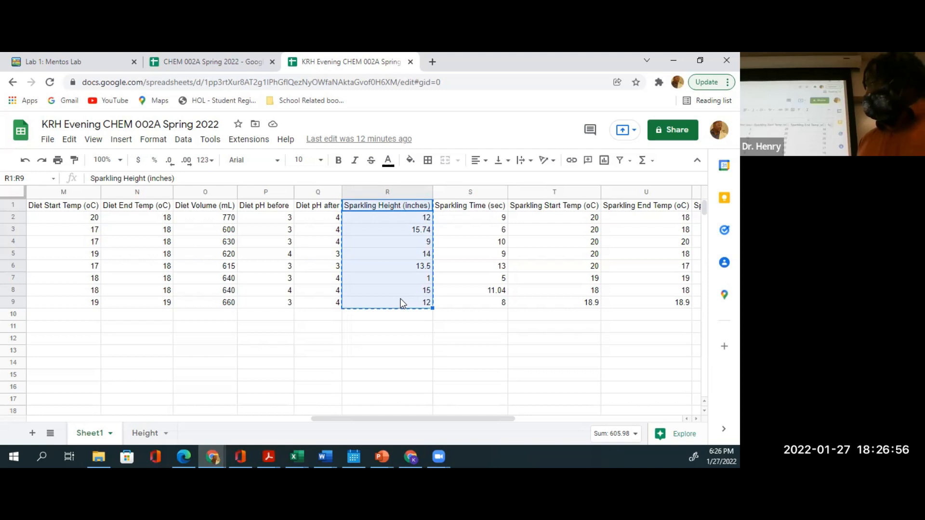
{"action": "left_click", "coordinate": [150, 433]}
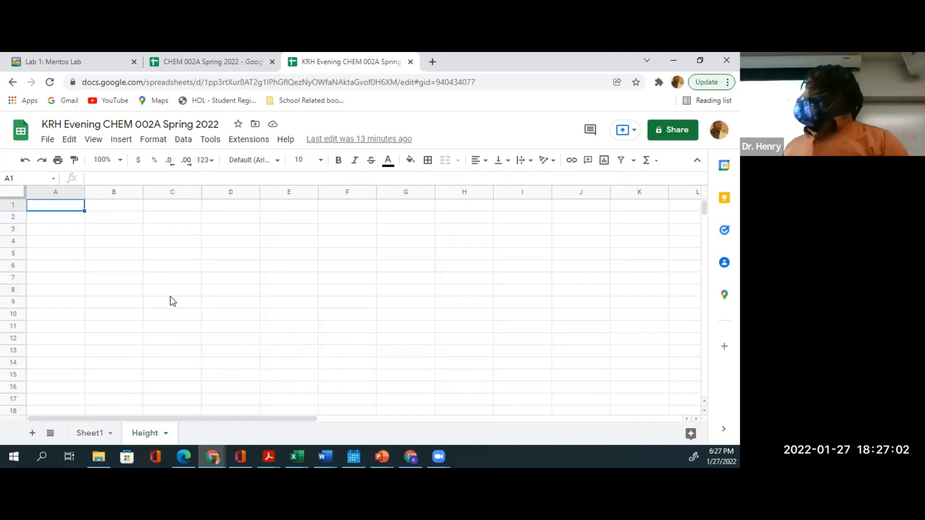
{"action": "key", "text": "ctrl+v"}
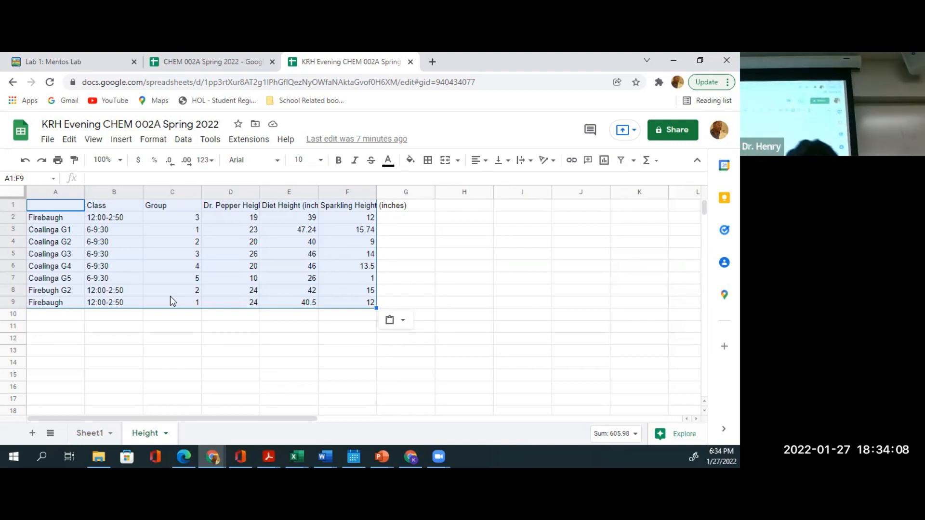
- Return to the shared CHEM 002A Spring 2022 spreadsheet and inspect the Sheet1 data back to its first column
{"action": "left_click", "coordinate": [204, 62]}
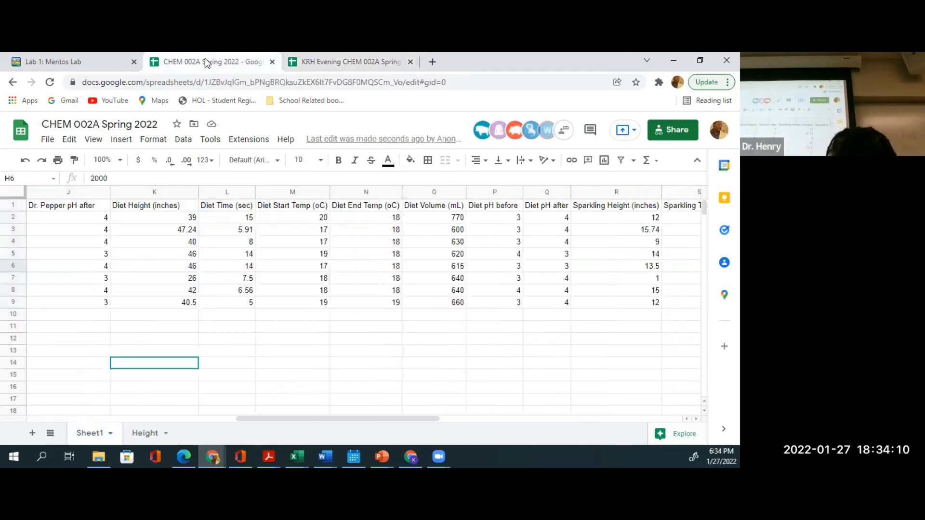
{"action": "scroll", "coordinate": [319, 320], "scroll_direction": "left", "scroll_amount": 2}
{"action": "left_click", "coordinate": [320, 319]}
{"action": "scroll", "coordinate": [319, 320], "scroll_direction": "left", "scroll_amount": 4}
{"action": "scroll", "coordinate": [322, 323], "scroll_direction": "left", "scroll_amount": 2}
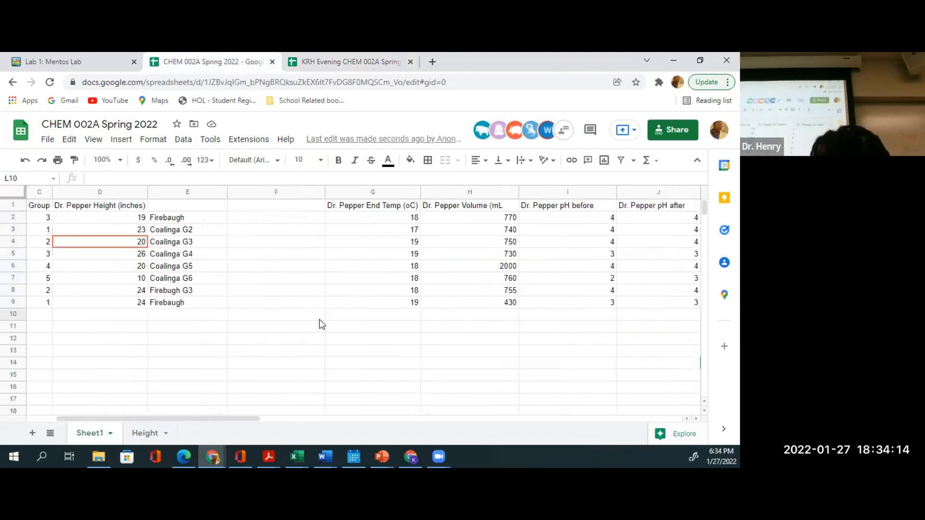
{"action": "scroll", "coordinate": [322, 324], "scroll_direction": "left", "scroll_amount": 2}
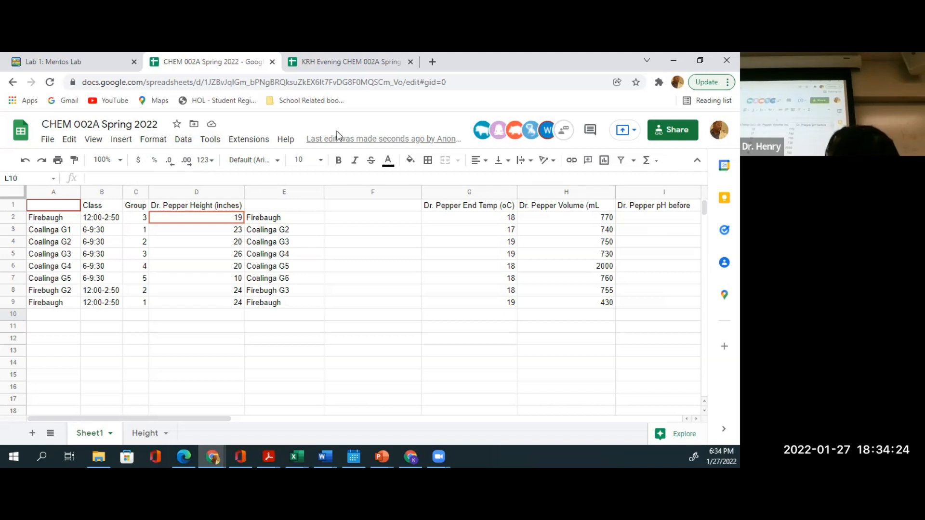
- Compare the earlier versions in the spreadsheet's version history and restore the one from January 27, 5:02 PM
{"action": "left_click", "coordinate": [370, 140]}
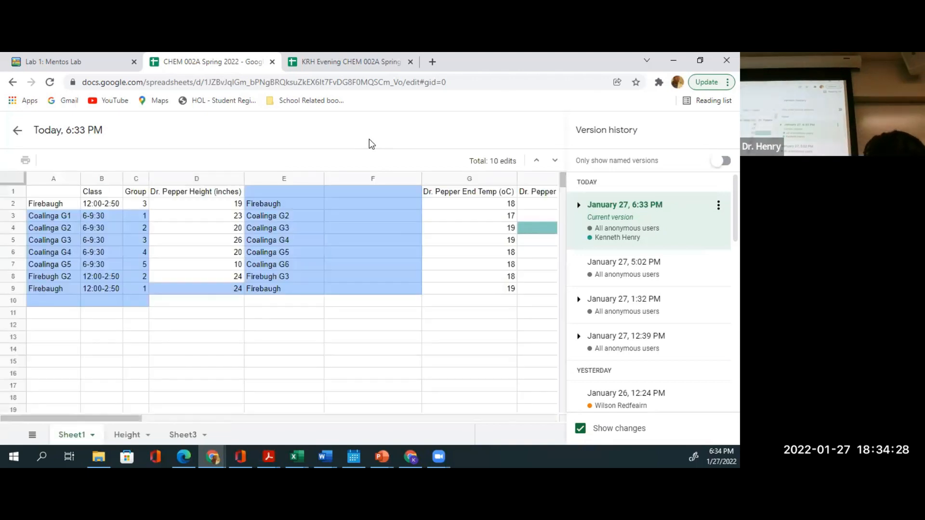
{"action": "left_click", "coordinate": [632, 304]}
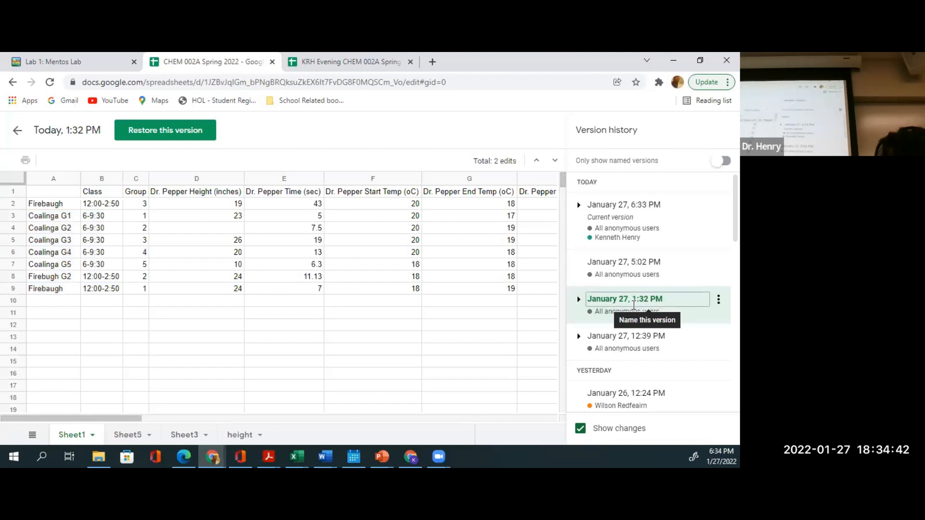
{"action": "left_click", "coordinate": [640, 283]}
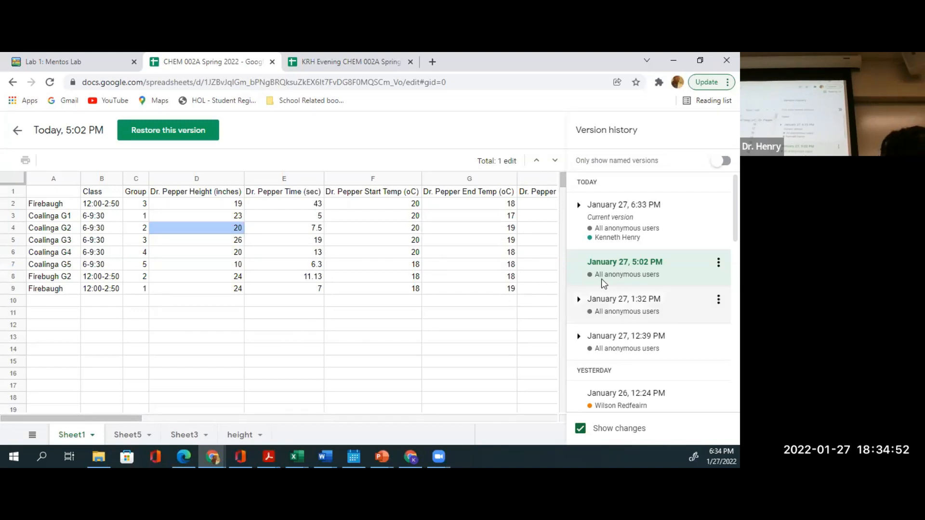
{"action": "left_click", "coordinate": [627, 242]}
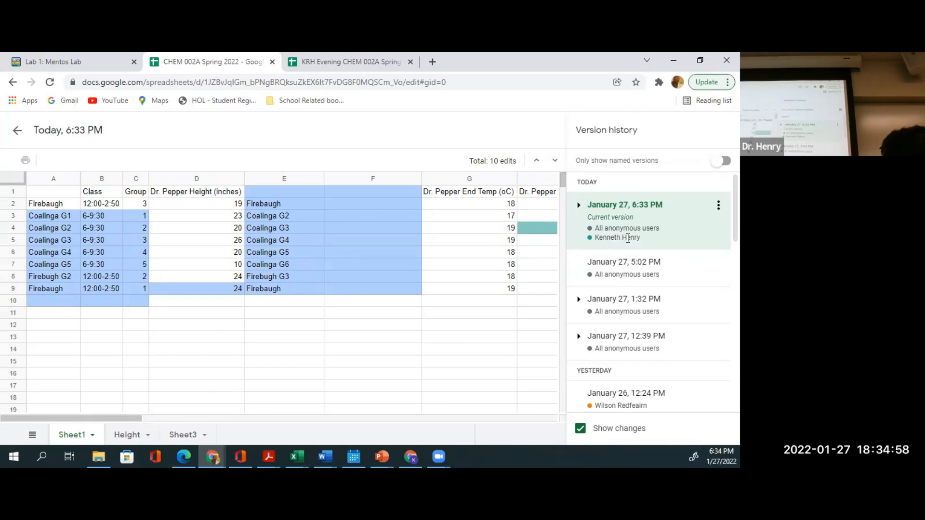
{"action": "left_click", "coordinate": [616, 268]}
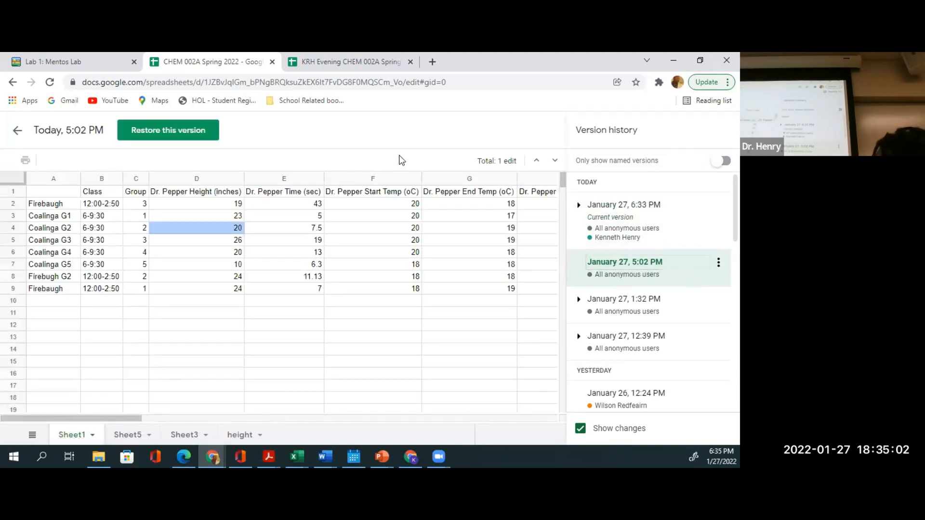
{"action": "left_click", "coordinate": [198, 133]}
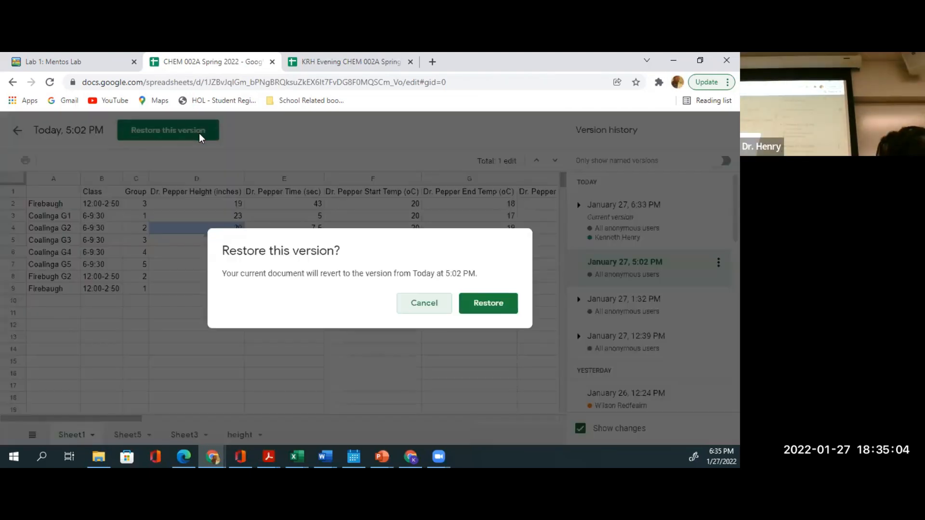
{"action": "left_click", "coordinate": [501, 304]}
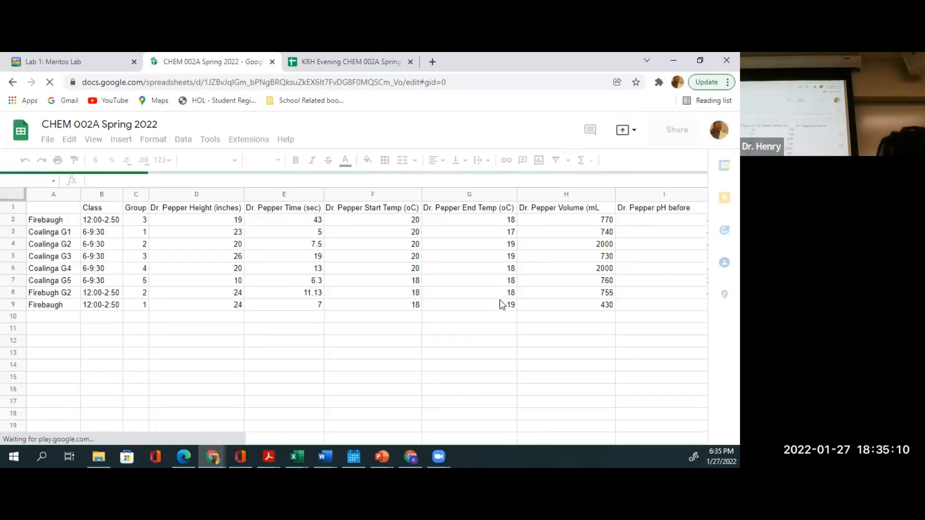
- Check cell H4 in the shared spreadsheet, then open Sheet1 of KRH Evening CHEM 002A Spring 2022 at its first columns and clear the copy outlines
{"action": "left_click", "coordinate": [607, 244]}
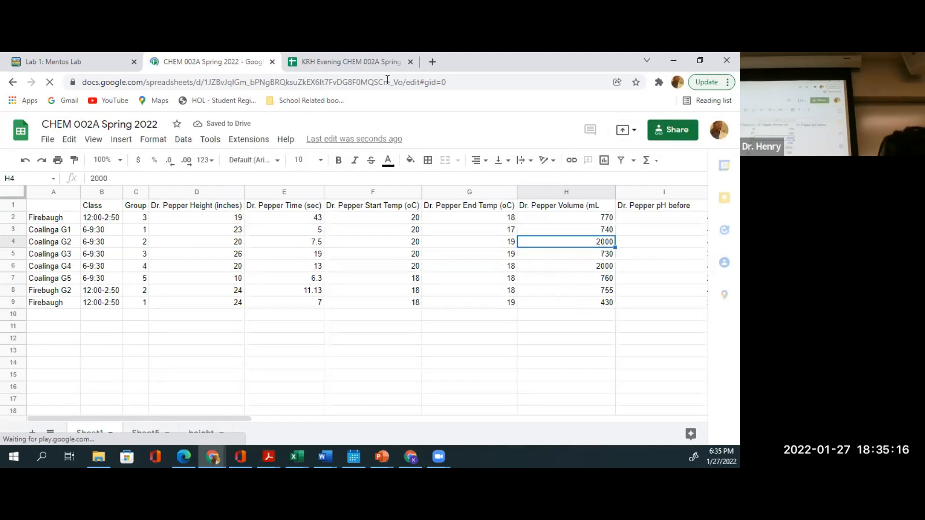
{"action": "left_click", "coordinate": [378, 60]}
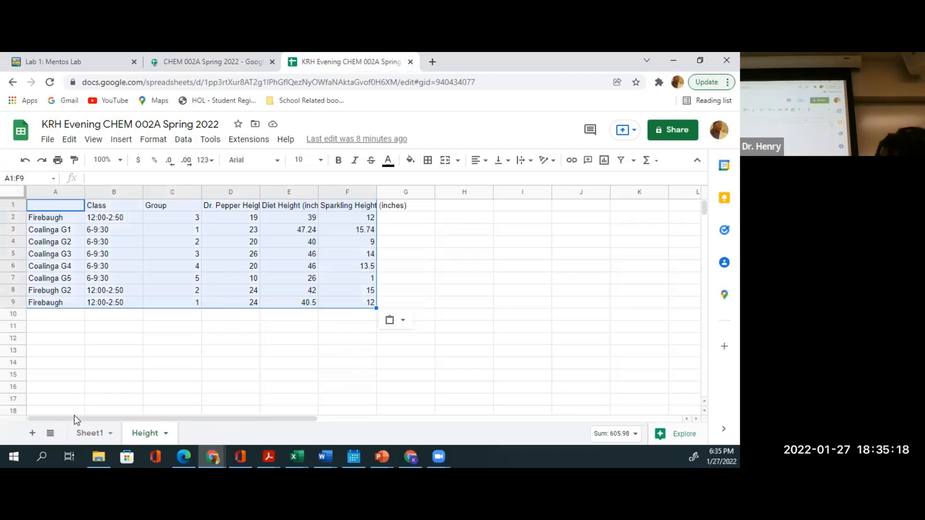
{"action": "left_click", "coordinate": [86, 437]}
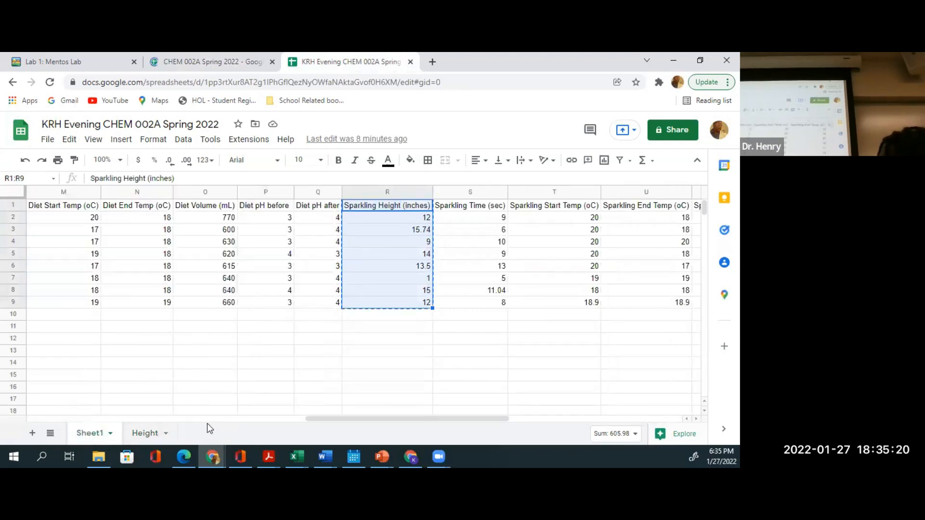
{"action": "left_click", "coordinate": [242, 365]}
{"action": "scroll", "coordinate": [267, 369], "scroll_direction": "left", "scroll_amount": 10}
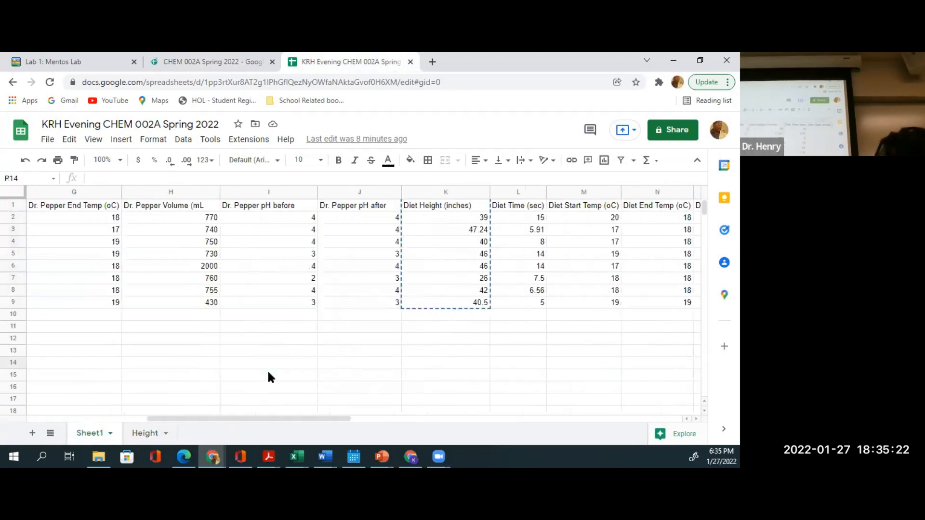
{"action": "left_click", "coordinate": [289, 370]}
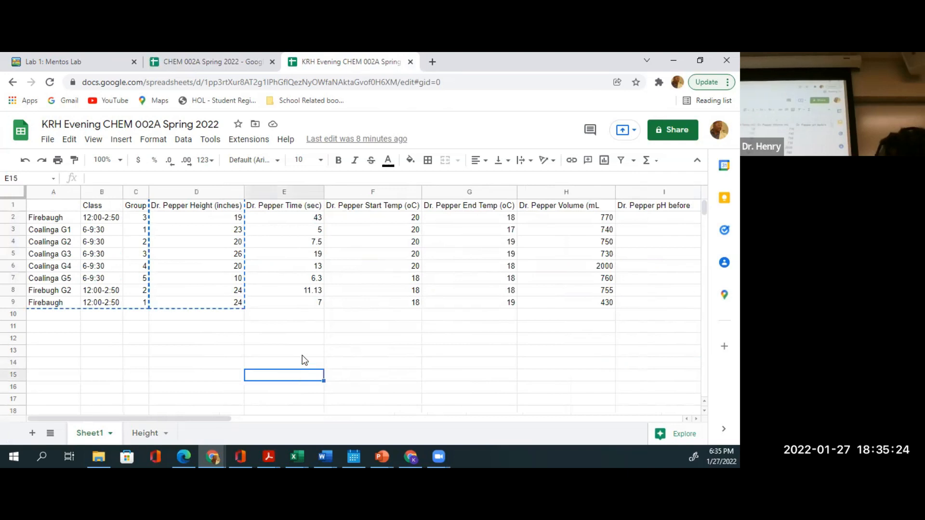
{"action": "key", "text": "Escape"}
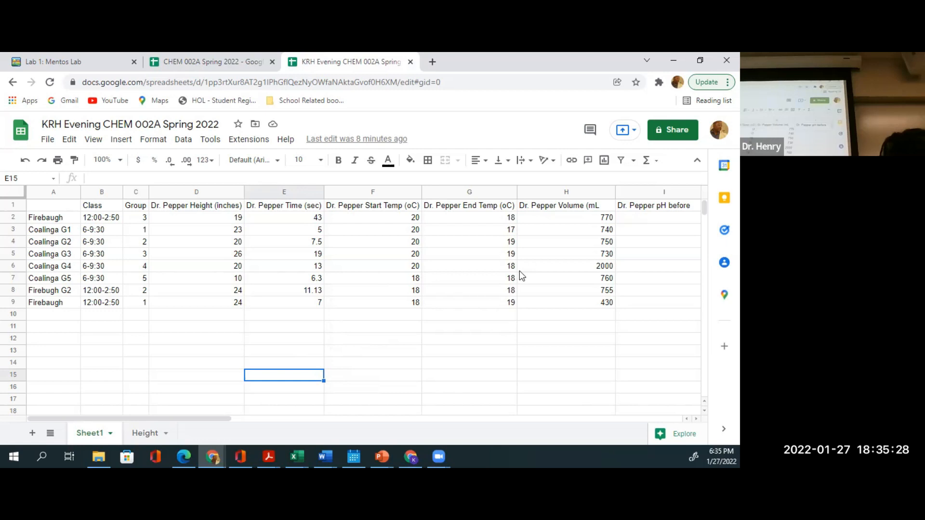
- Examine the Dr. Pepper, Diet and Sparkling columns in Sheet1 of the evening copy, including Coalinga G4's Dr. Pepper volume in H6
{"action": "scroll", "coordinate": [552, 277], "scroll_direction": "right", "scroll_amount": 2}
{"action": "scroll", "coordinate": [552, 276], "scroll_direction": "right", "scroll_amount": 3}
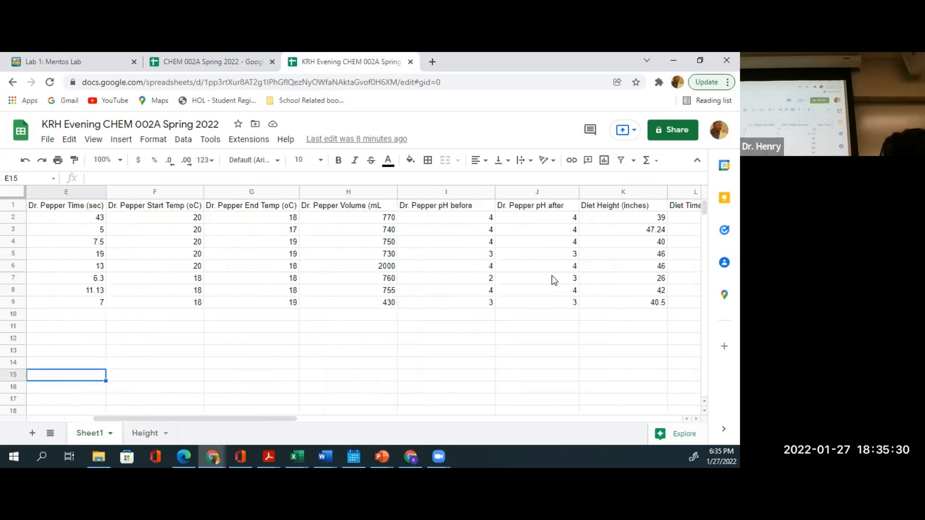
{"action": "scroll", "coordinate": [552, 277], "scroll_direction": "left", "scroll_amount": 2}
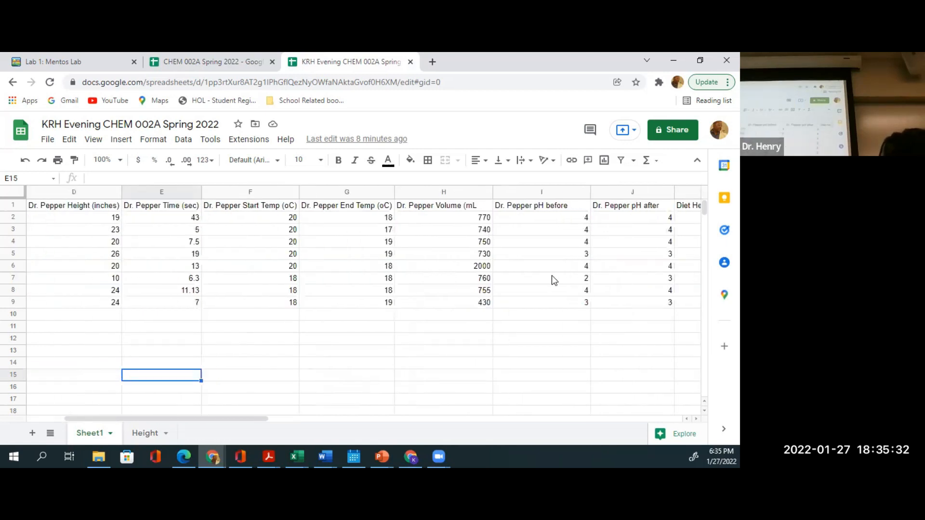
{"action": "scroll", "coordinate": [552, 277], "scroll_direction": "right", "scroll_amount": 6}
{"action": "scroll", "coordinate": [552, 278], "scroll_direction": "right", "scroll_amount": 1}
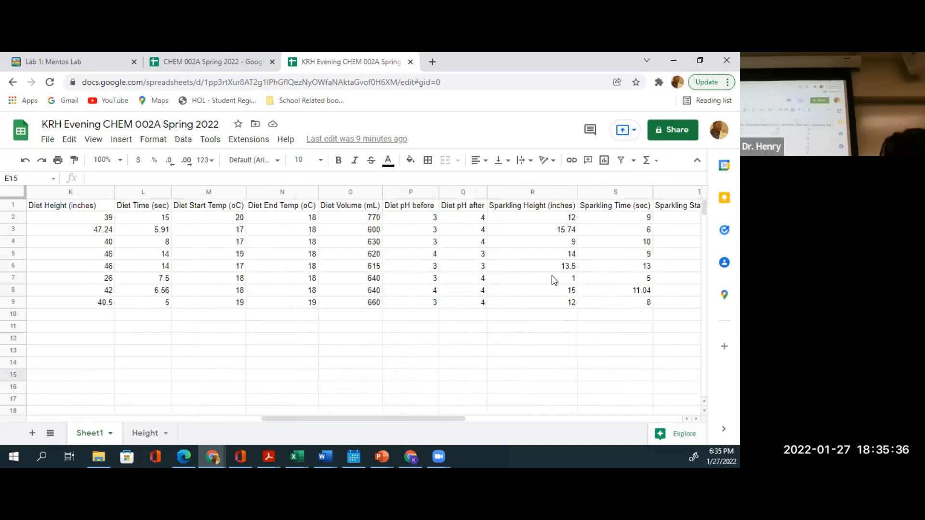
{"action": "scroll", "coordinate": [551, 275], "scroll_direction": "left", "scroll_amount": 9}
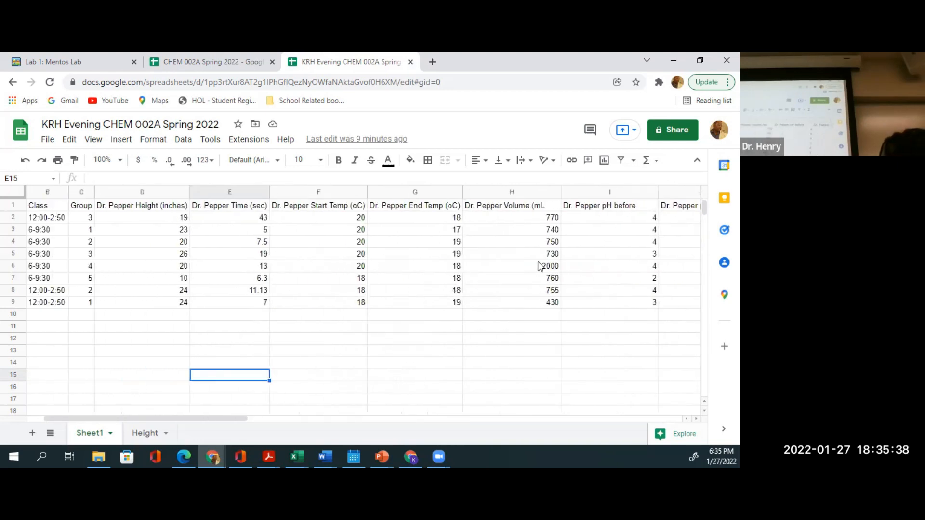
{"action": "left_click", "coordinate": [538, 267]}
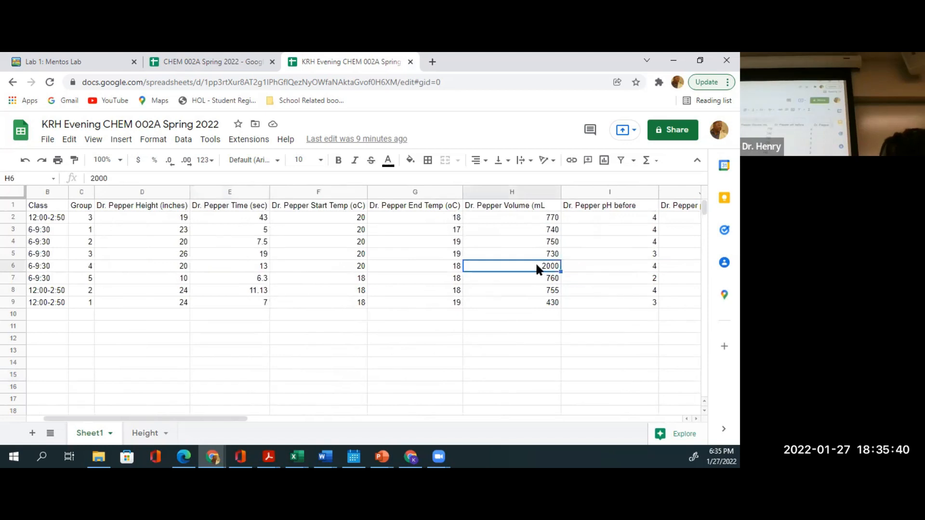
{"action": "double_click", "coordinate": [537, 265]}
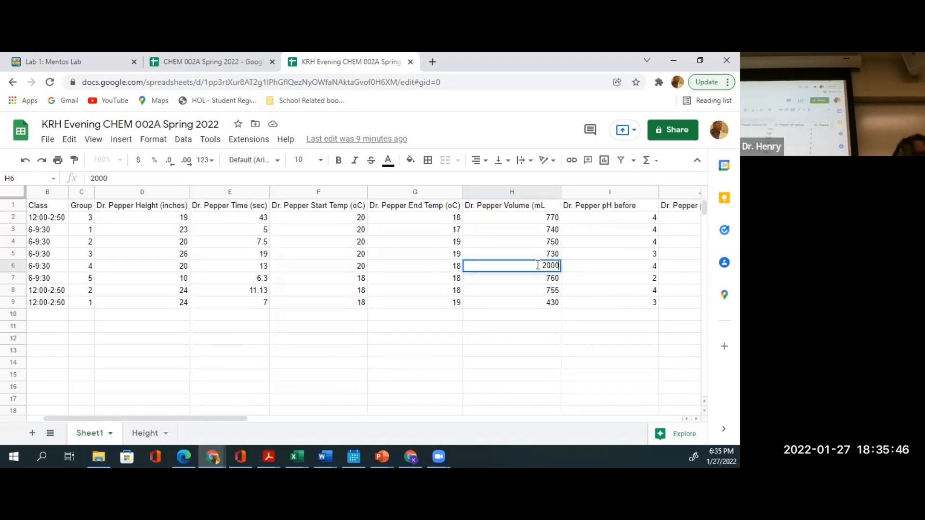
{"action": "scroll", "coordinate": [532, 393], "scroll_direction": "left", "scroll_amount": 2}
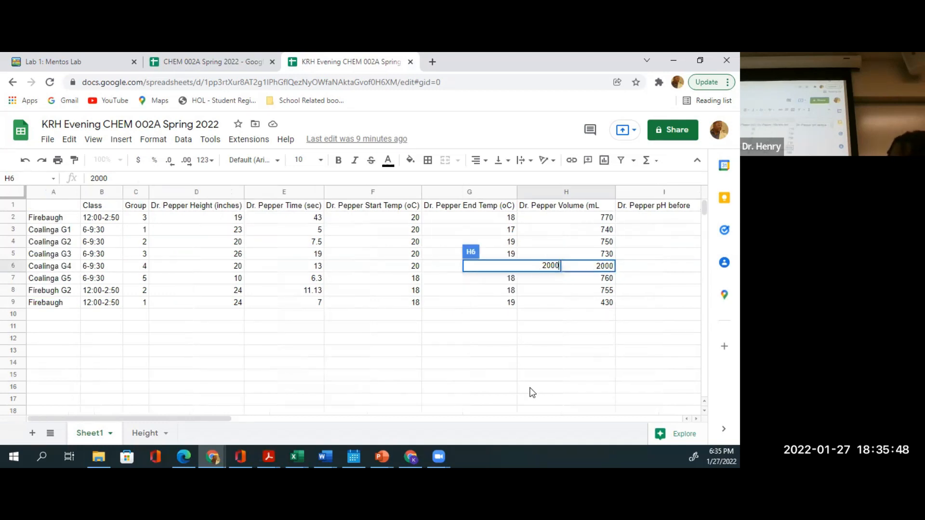
{"action": "left_click", "coordinate": [412, 340]}
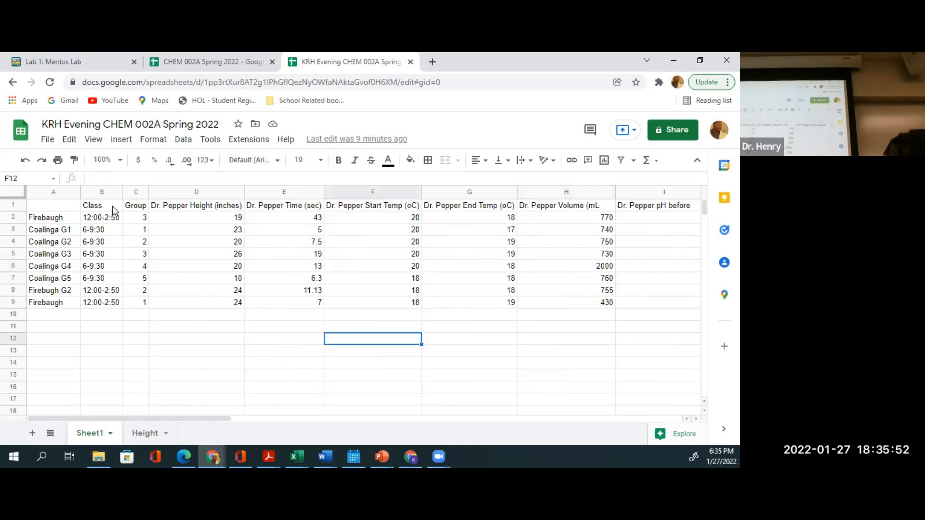
- Copy Sheet1 range A1:X9 from the evening copy and paste it over Sheet1 of CHEM 002A Spring 2022 starting at A1
{"action": "left_click_drag", "start_coordinate": [67, 204], "coordinate": [503, 300]}
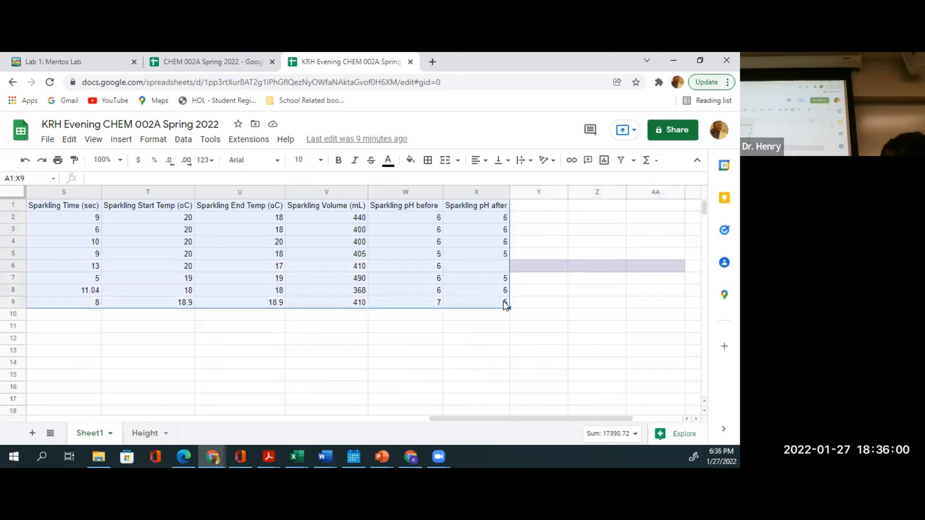
{"action": "key", "text": "ctrl+c"}
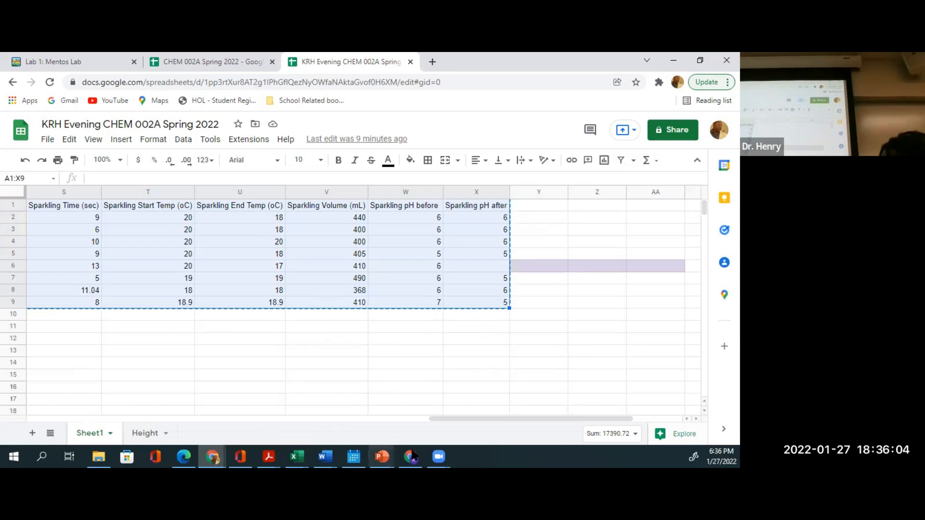
{"action": "left_click_drag", "start_coordinate": [433, 422], "coordinate": [28, 421]}
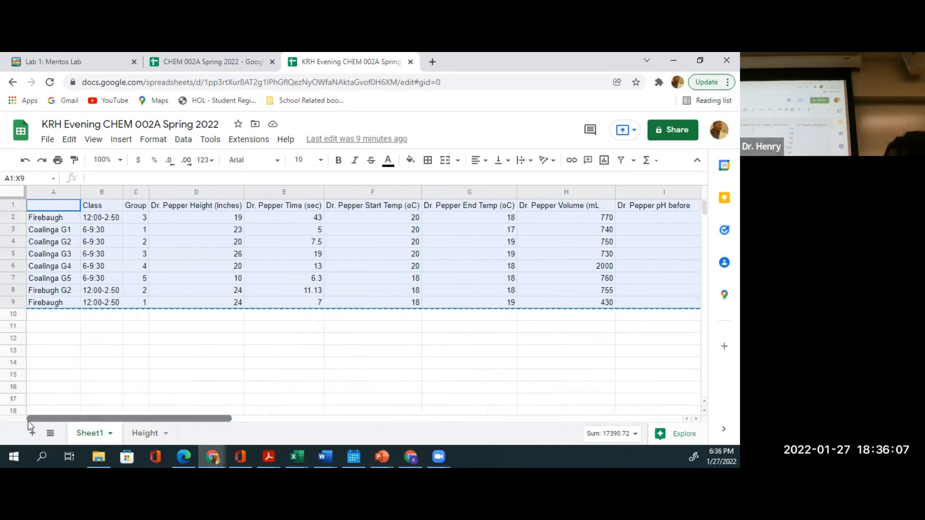
{"action": "left_click", "coordinate": [219, 60]}
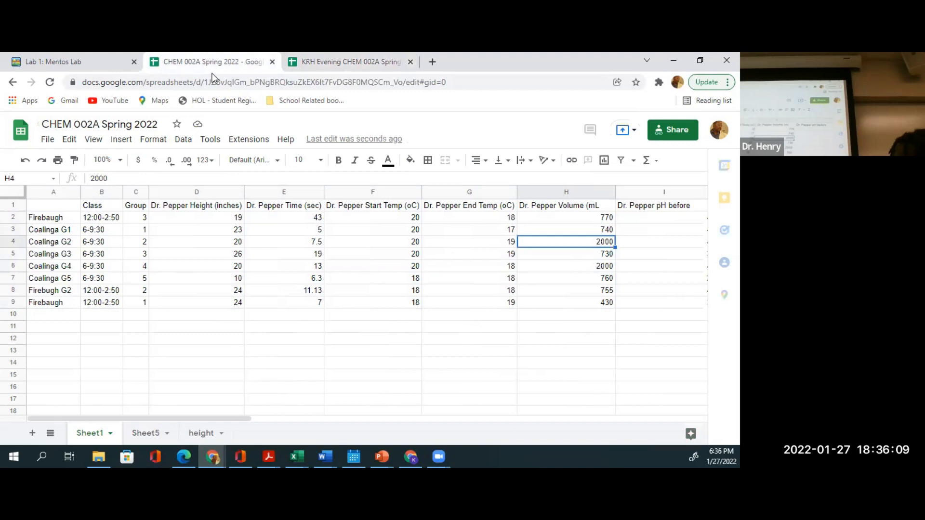
{"action": "left_click", "coordinate": [52, 204]}
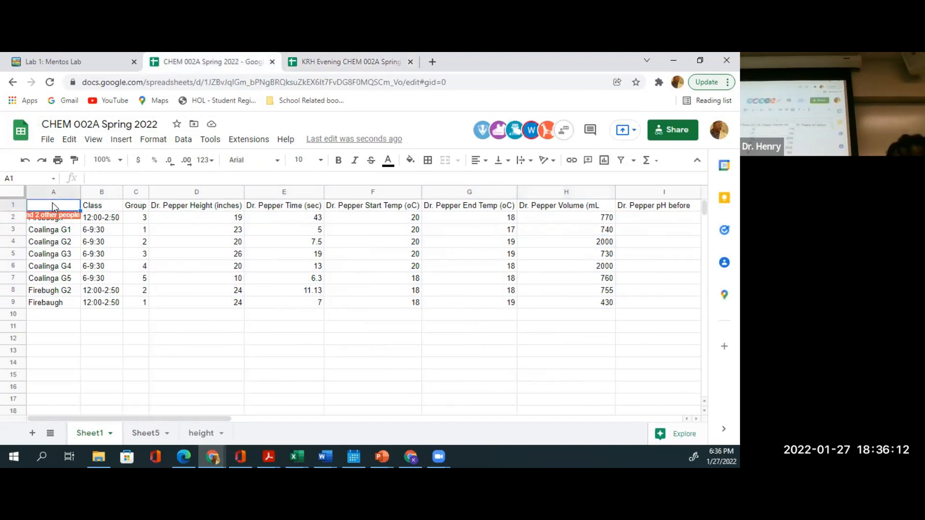
{"action": "key", "text": "ctrl+a"}
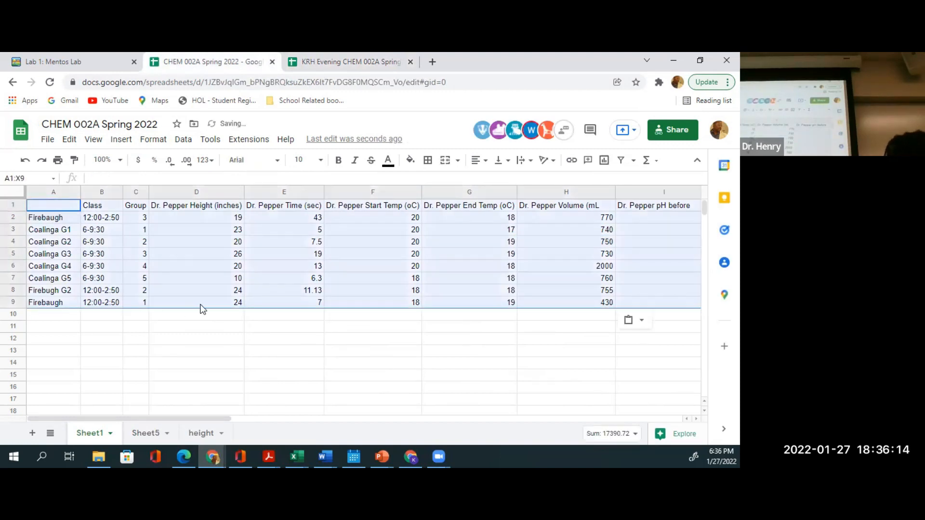
{"action": "left_click_drag", "start_coordinate": [200, 304], "coordinate": [208, 283]}
{"action": "left_click", "coordinate": [242, 330]}
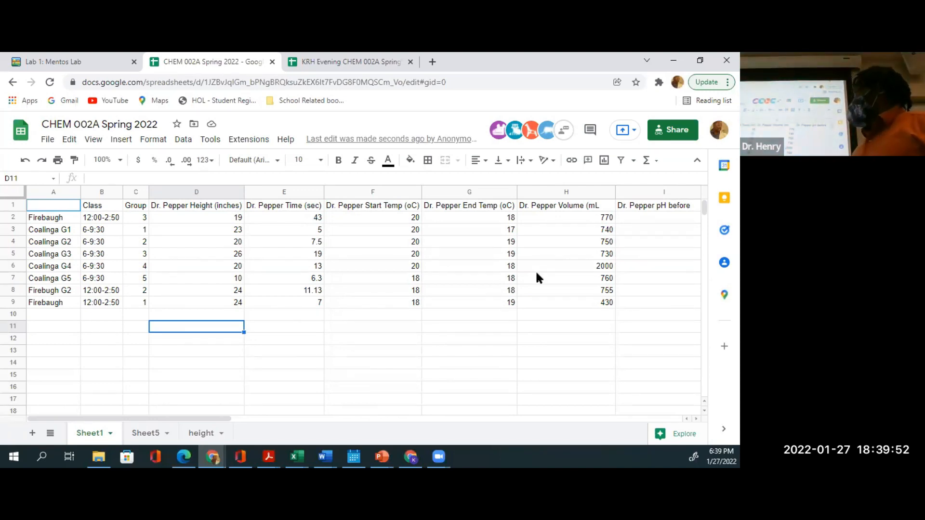
- Set Coalinga G4's Dr. Pepper volume in H6 to 680 on Sheet1 of KRH Evening CHEM 002A Spring 2022
{"action": "left_click", "coordinate": [604, 266]}
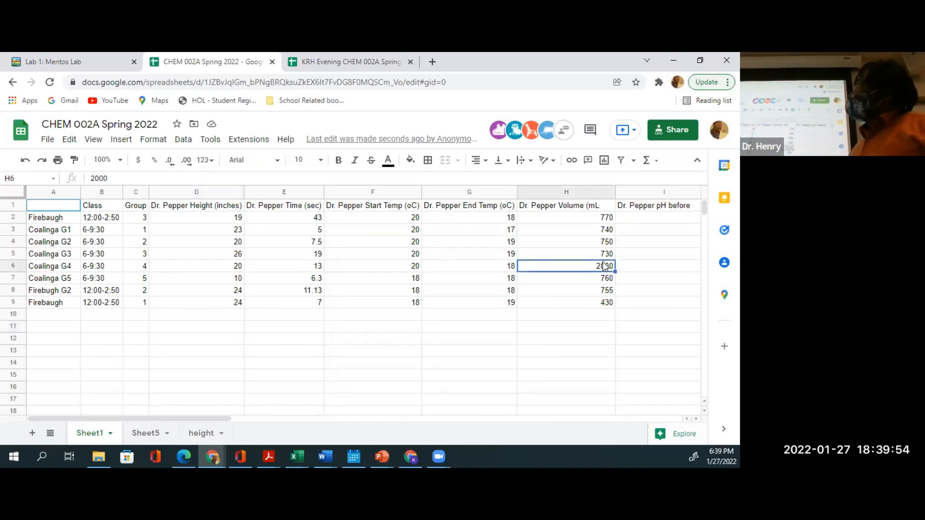
{"action": "left_click", "coordinate": [319, 61]}
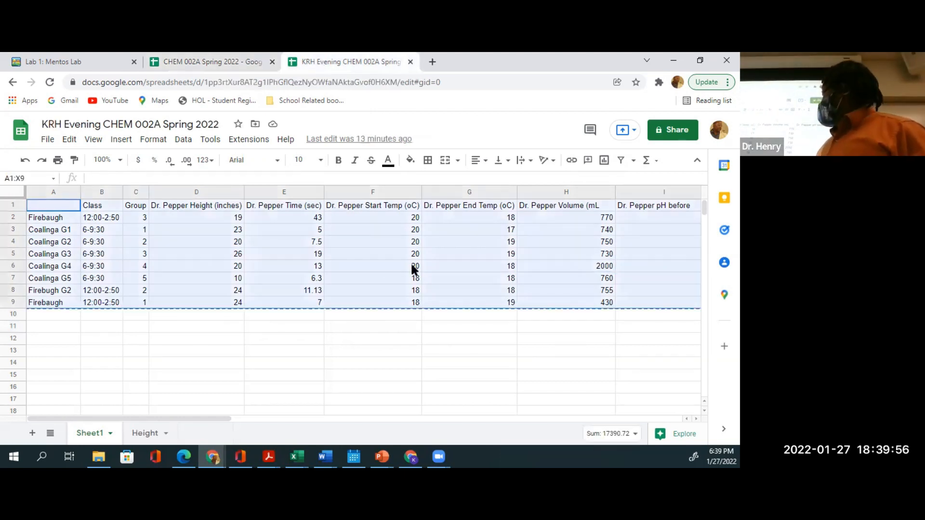
{"action": "left_click", "coordinate": [568, 402]}
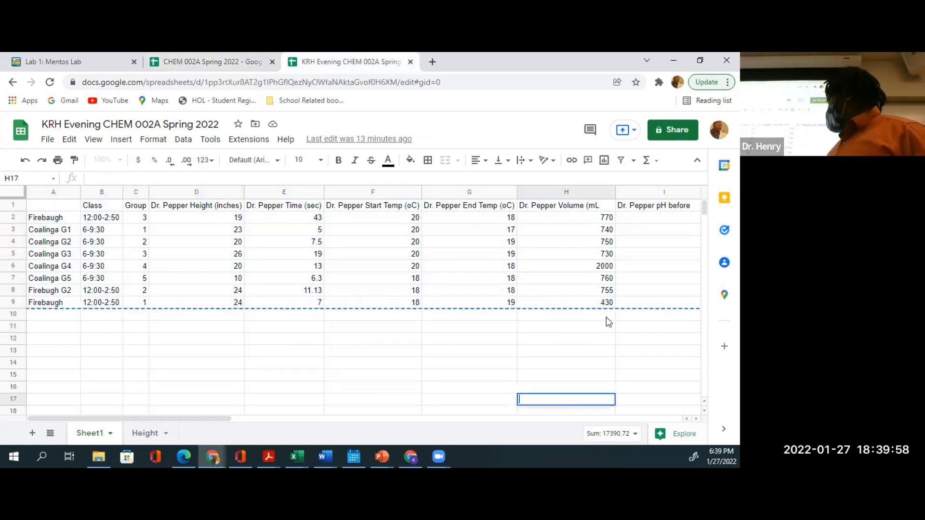
{"action": "left_click", "coordinate": [602, 266]}
{"action": "type", "text": "680"}
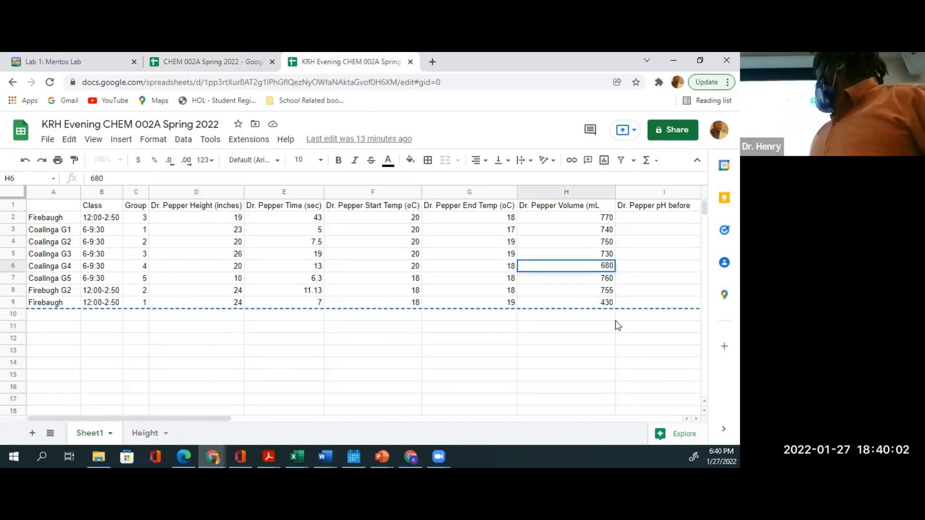
{"action": "left_click", "coordinate": [606, 310]}
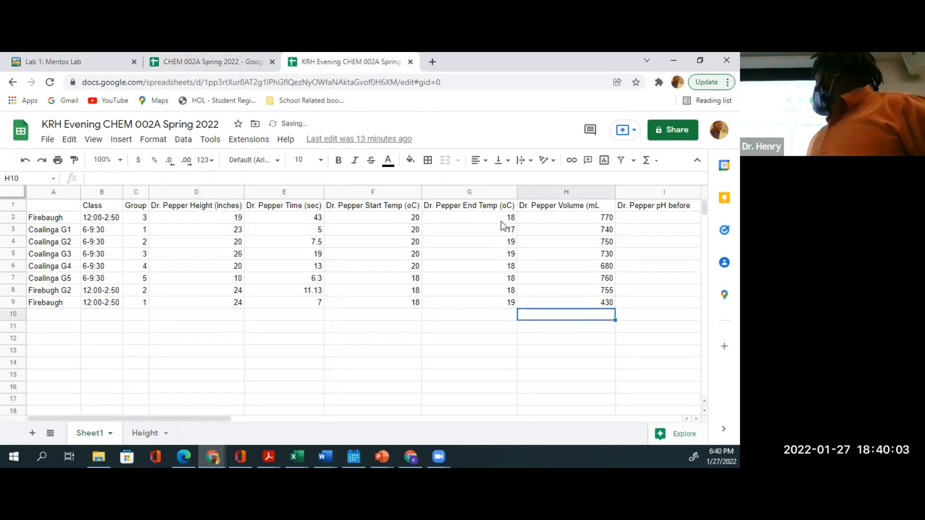
- Set Coalinga G4's Dr. Pepper volume in H6 to 680 on Sheet1 of the shared CHEM 002A Spring 2022 spreadsheet
{"action": "left_click", "coordinate": [205, 61]}
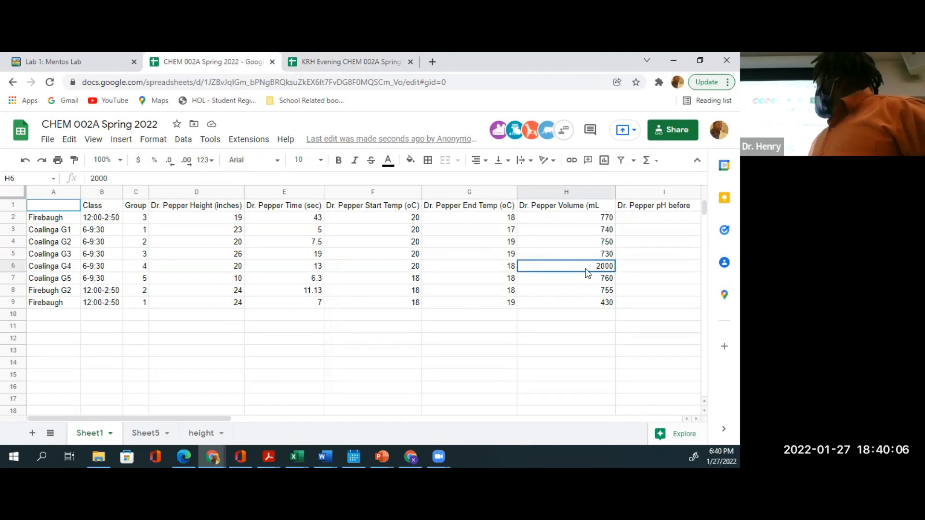
{"action": "type", "text": "6"}
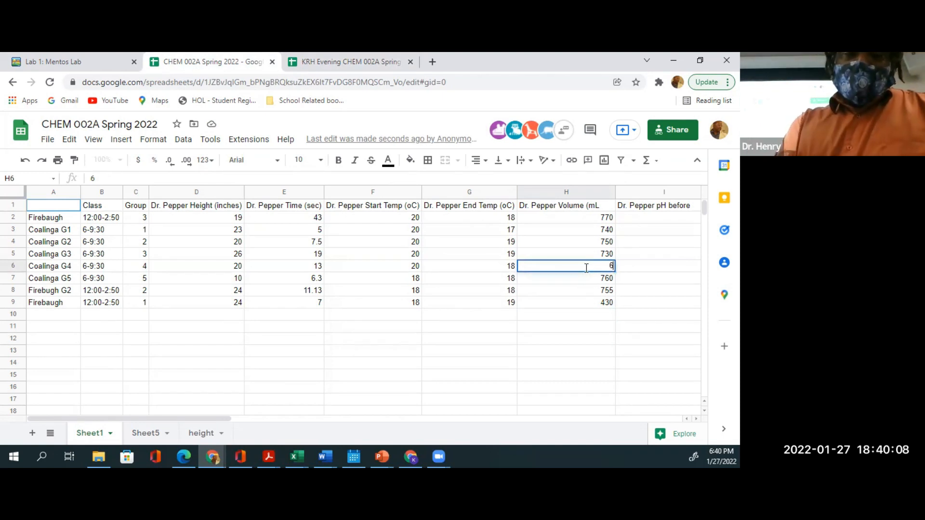
{"action": "type", "text": "80"}
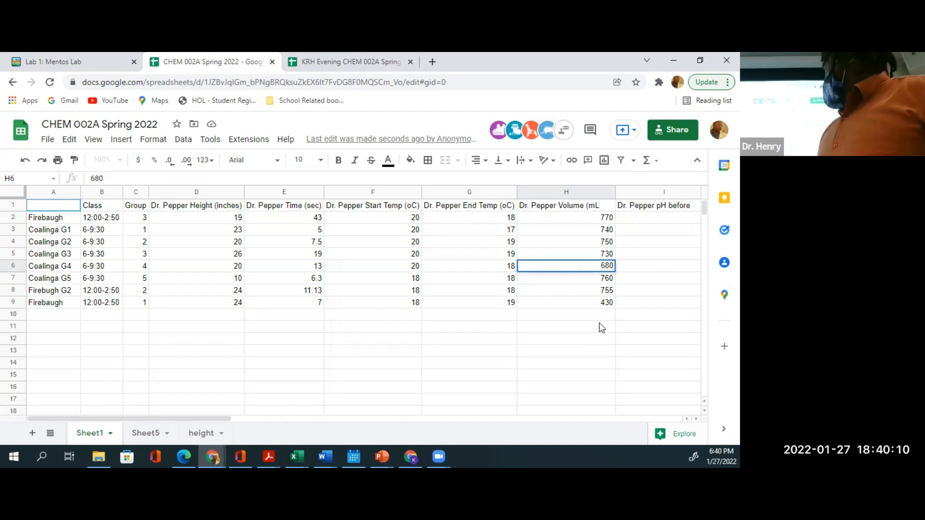
{"action": "left_click", "coordinate": [567, 350]}
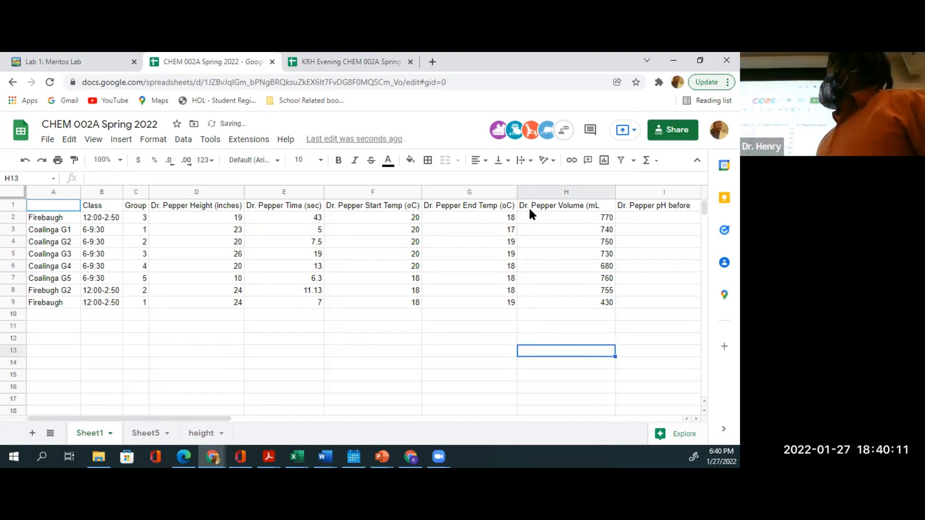
- Fit columns A to F to their contents on the Height sheet of KRH Evening CHEM 002A Spring 2022
{"action": "left_click", "coordinate": [326, 66]}
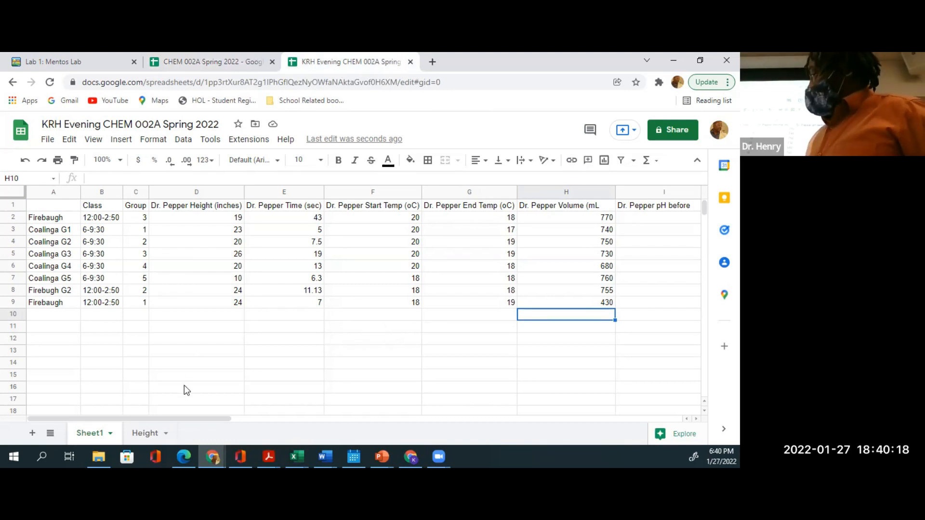
{"action": "left_click", "coordinate": [149, 433]}
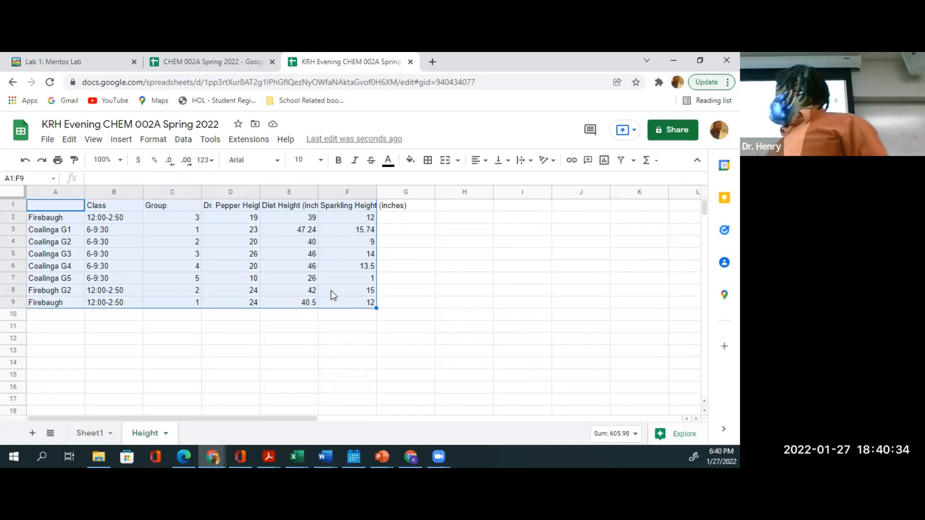
{"action": "left_click", "coordinate": [341, 329]}
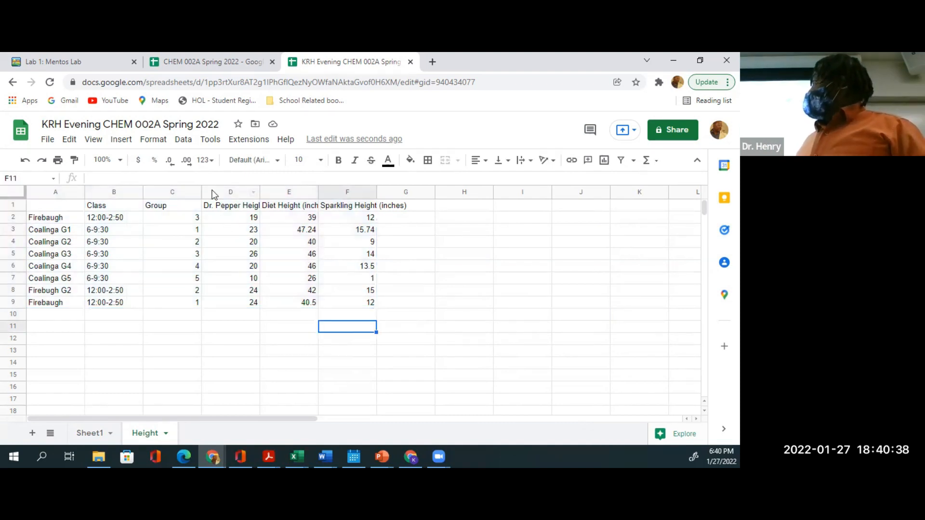
{"action": "left_click", "coordinate": [225, 326]}
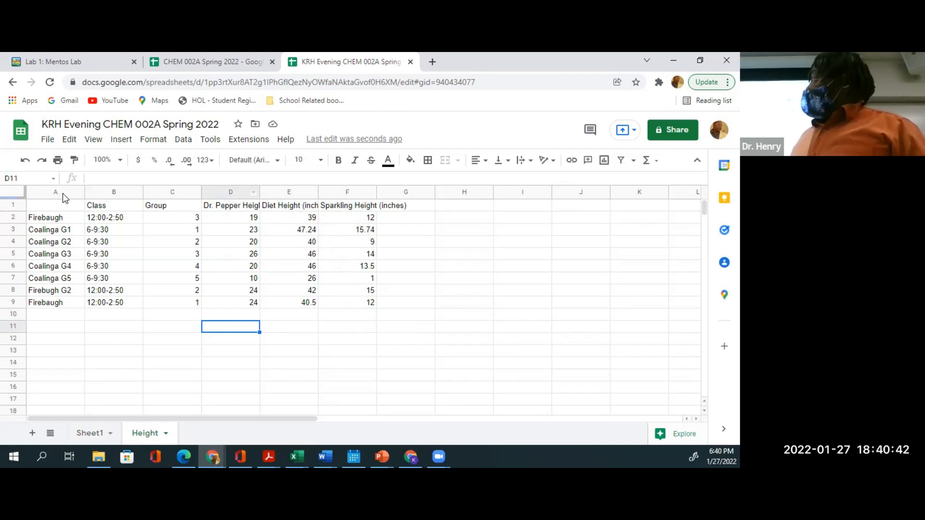
{"action": "left_click_drag", "start_coordinate": [62, 192], "coordinate": [354, 190]}
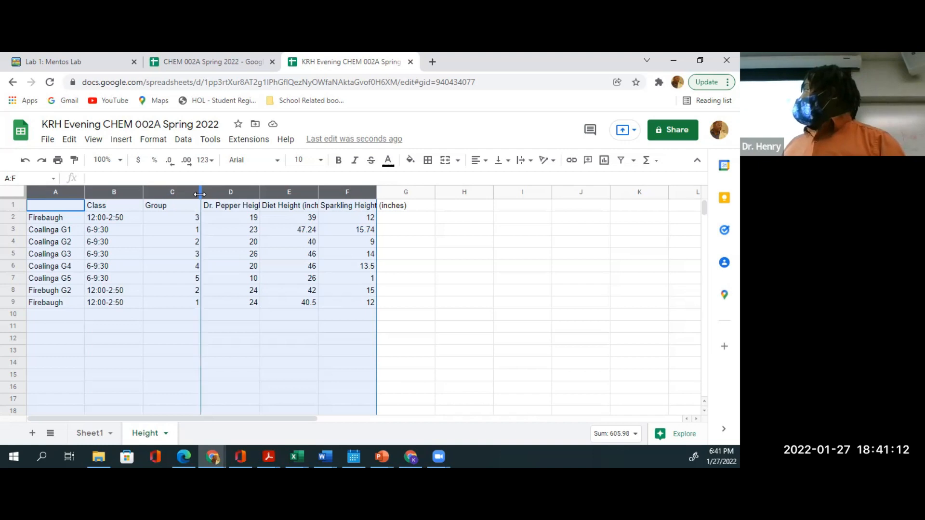
{"action": "double_click", "coordinate": [199, 193]}
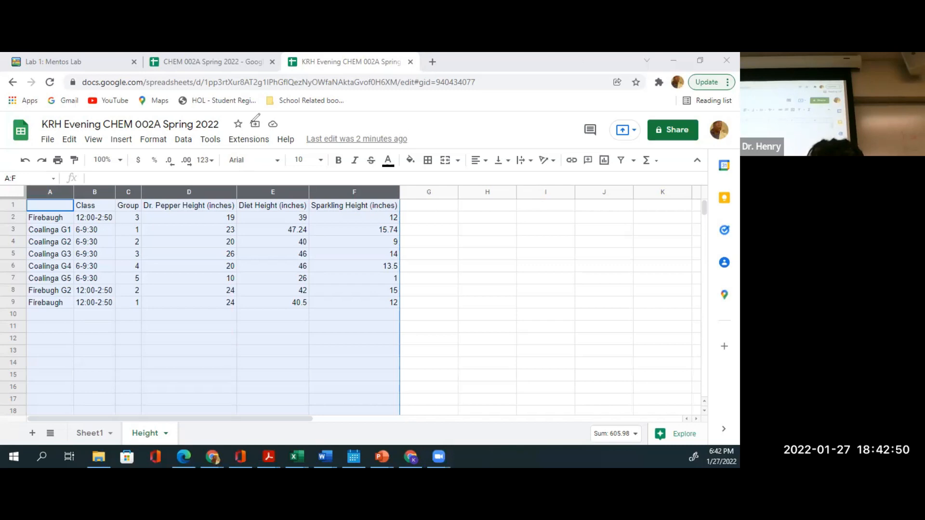
- Handwrite the conversion factors "1 in = 2.54 cm" and "100 cm = 1 m" in green above the spreadsheet grid
{"action": "mouse_move", "coordinate": [290, 109]}
{"action": "left_mouse_down"}
{"action": "mouse_move", "coordinate": [294, 124]}
{"action": "mouse_move", "coordinate": [313, 111]}
{"action": "mouse_move", "coordinate": [371, 124]}
{"action": "mouse_move", "coordinate": [381, 109]}
{"action": "mouse_move", "coordinate": [393, 124]}
{"action": "mouse_move", "coordinate": [450, 126]}
{"action": "left_mouse_up"}
{"action": "left_click", "coordinate": [301, 111]}
{"action": "left_click", "coordinate": [362, 123]}
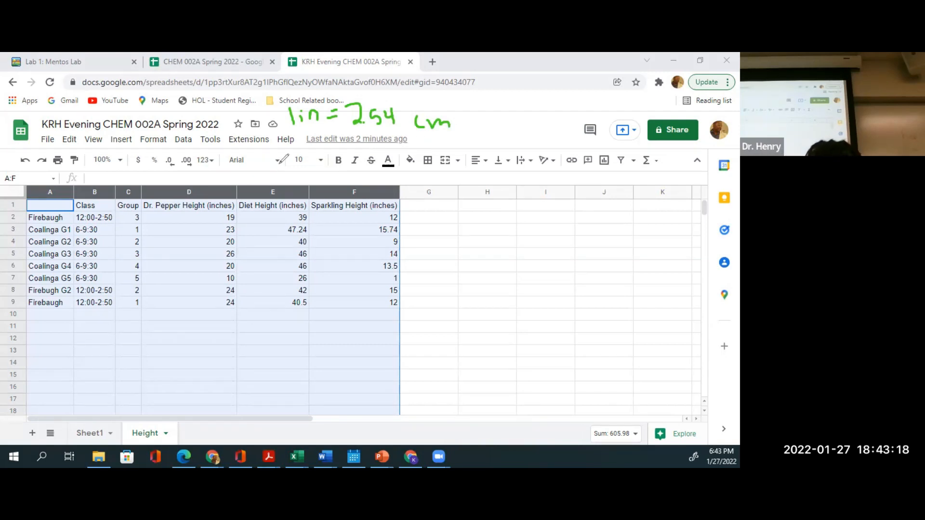
{"action": "mouse_move", "coordinate": [300, 134]}
{"action": "left_mouse_down"}
{"action": "mouse_move", "coordinate": [302, 145]}
{"action": "mouse_move", "coordinate": [318, 137]}
{"action": "mouse_move", "coordinate": [347, 148]}
{"action": "mouse_move", "coordinate": [377, 135]}
{"action": "mouse_move", "coordinate": [432, 140]}
{"action": "left_mouse_up"}
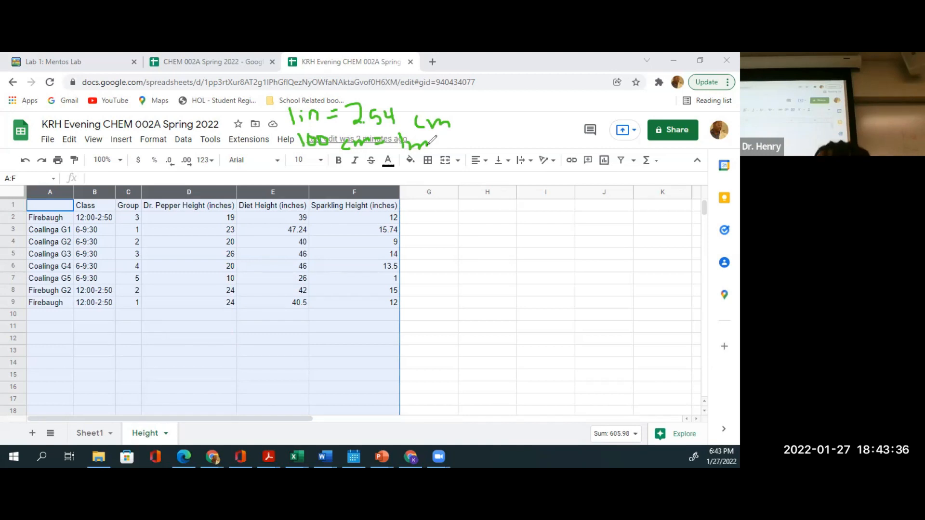
- Handwrite the unit conversion setup of 10 in times 2.54 cm over in beside the conversion factors, with fraction and divider lines
{"action": "mouse_move", "coordinate": [488, 133]}
{"action": "left_mouse_down"}
{"action": "mouse_move", "coordinate": [485, 144]}
{"action": "mouse_move", "coordinate": [497, 141]}
{"action": "mouse_move", "coordinate": [493, 131]}
{"action": "mouse_move", "coordinate": [527, 148]}
{"action": "left_mouse_up"}
{"action": "left_click", "coordinate": [511, 132]}
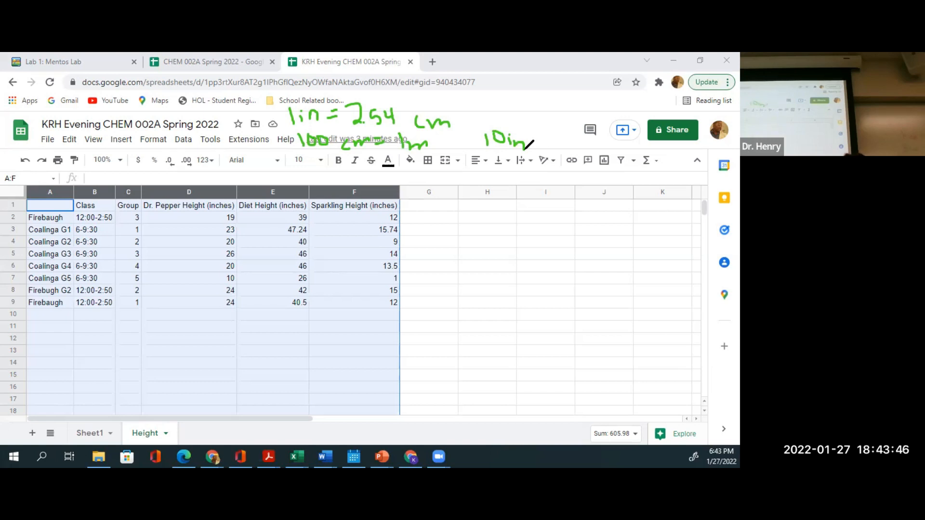
{"action": "left_click_drag", "start_coordinate": [480, 150], "coordinate": [580, 152]}
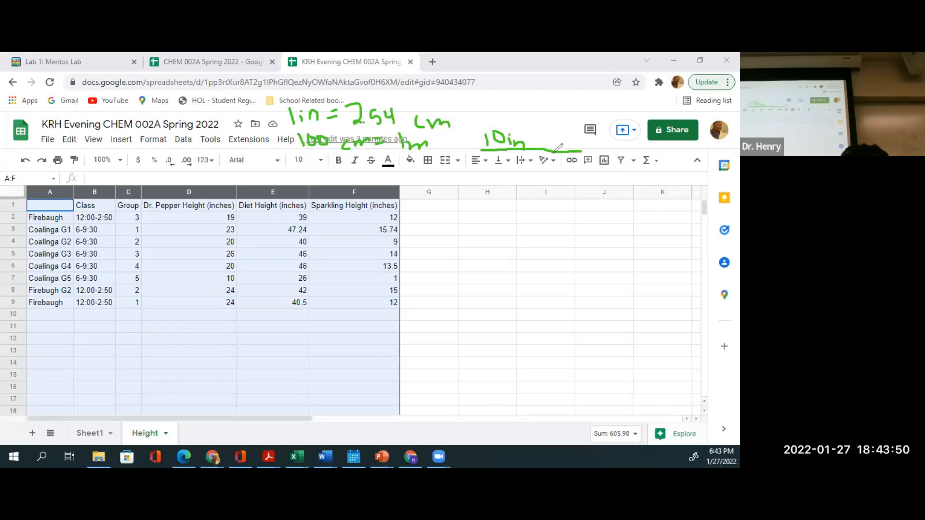
{"action": "left_click_drag", "start_coordinate": [524, 120], "coordinate": [552, 182]}
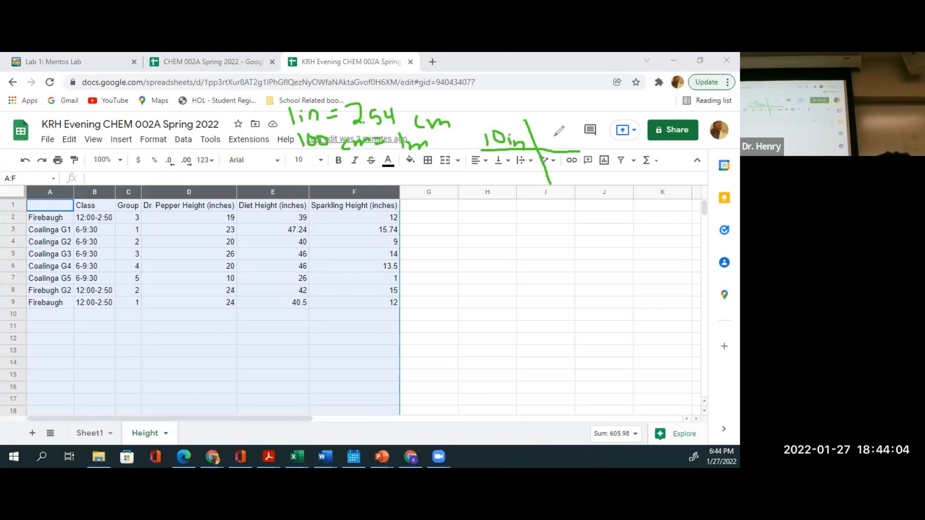
{"action": "mouse_move", "coordinate": [542, 132]}
{"action": "left_mouse_down"}
{"action": "mouse_move", "coordinate": [552, 143]}
{"action": "mouse_move", "coordinate": [562, 137]}
{"action": "mouse_move", "coordinate": [561, 146]}
{"action": "mouse_move", "coordinate": [610, 148]}
{"action": "left_mouse_up"}
{"action": "left_click", "coordinate": [553, 144]}
{"action": "mouse_move", "coordinate": [558, 168]}
{"action": "left_mouse_down"}
{"action": "mouse_move", "coordinate": [559, 178]}
{"action": "mouse_move", "coordinate": [575, 178]}
{"action": "left_mouse_up"}
{"action": "left_click", "coordinate": [558, 165]}
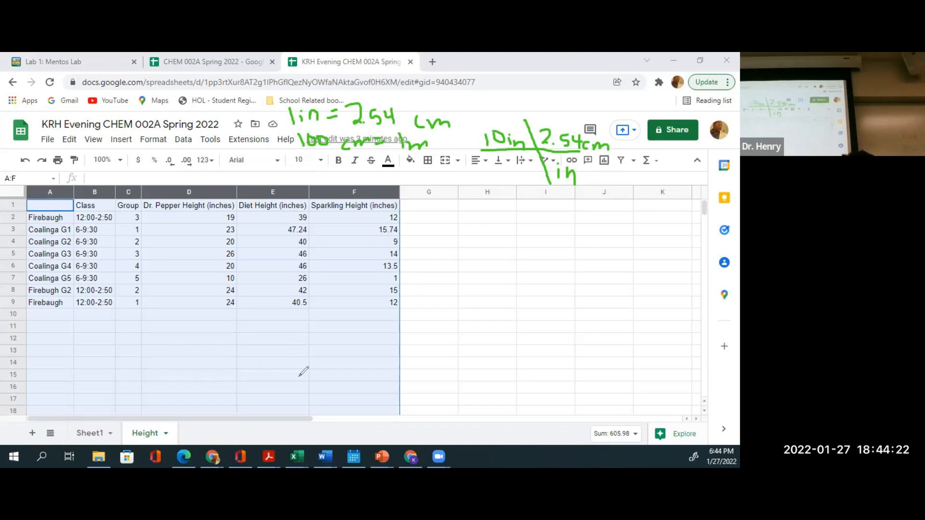
- Handwrite the cancelling fractions 8/8, x/x, x²/x² and cm/cm in green below the height data
{"action": "mouse_move", "coordinate": [464, 339]}
{"action": "left_mouse_down"}
{"action": "mouse_move", "coordinate": [453, 364]}
{"action": "mouse_move", "coordinate": [464, 340]}
{"action": "left_mouse_up"}
{"action": "mouse_move", "coordinate": [488, 374]}
{"action": "left_mouse_down"}
{"action": "mouse_move", "coordinate": [436, 370]}
{"action": "mouse_move", "coordinate": [460, 391]}
{"action": "mouse_move", "coordinate": [480, 389]}
{"action": "left_mouse_up"}
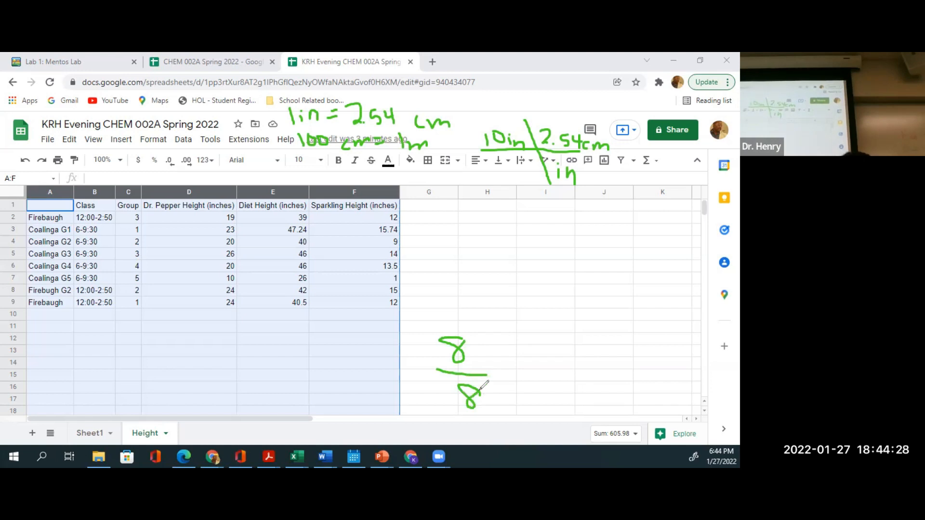
{"action": "mouse_move", "coordinate": [544, 333]}
{"action": "left_mouse_down"}
{"action": "mouse_move", "coordinate": [560, 343]}
{"action": "mouse_move", "coordinate": [542, 356]}
{"action": "mouse_move", "coordinate": [572, 369]}
{"action": "mouse_move", "coordinate": [557, 393]}
{"action": "mouse_move", "coordinate": [549, 390]}
{"action": "left_mouse_up"}
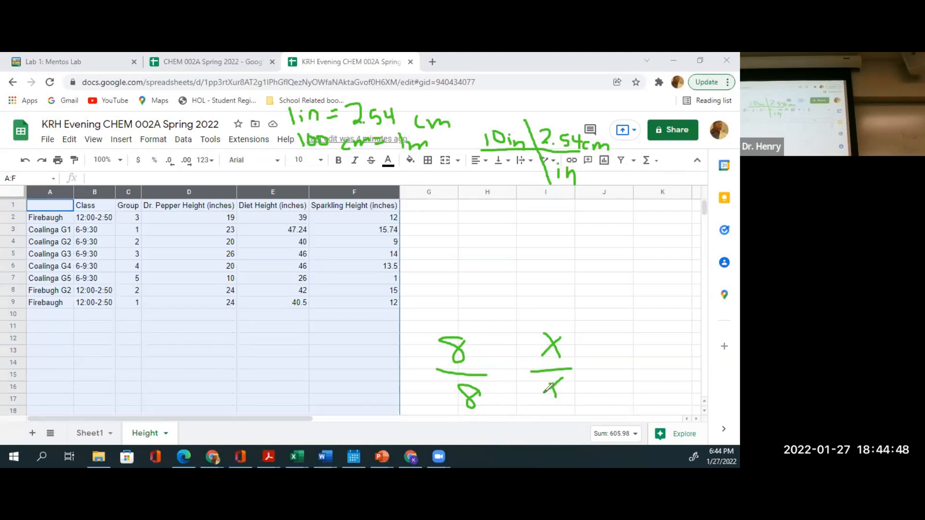
{"action": "mouse_move", "coordinate": [616, 325]}
{"action": "left_mouse_down"}
{"action": "mouse_move", "coordinate": [631, 346]}
{"action": "mouse_move", "coordinate": [609, 346]}
{"action": "mouse_move", "coordinate": [648, 326]}
{"action": "mouse_move", "coordinate": [600, 358]}
{"action": "mouse_move", "coordinate": [614, 382]}
{"action": "mouse_move", "coordinate": [636, 363]}
{"action": "mouse_move", "coordinate": [655, 371]}
{"action": "left_mouse_up"}
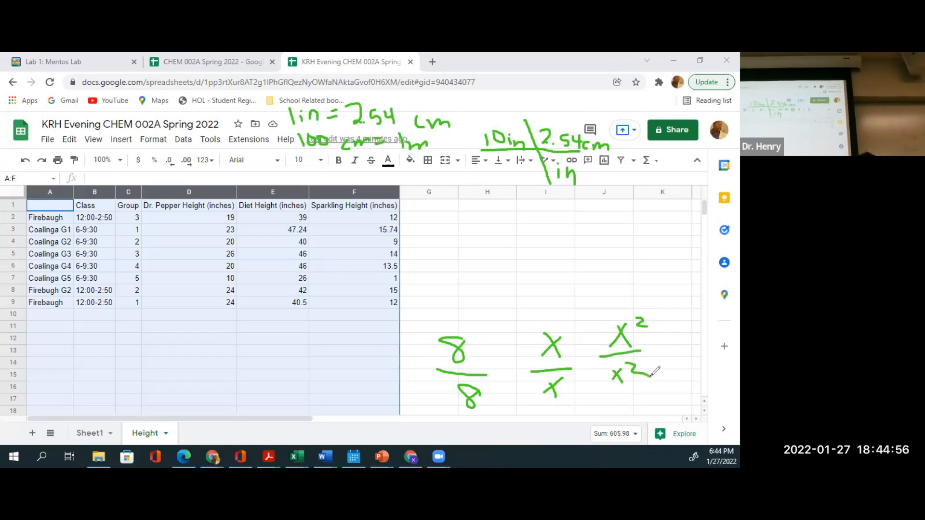
{"action": "mouse_move", "coordinate": [264, 339]}
{"action": "left_mouse_down"}
{"action": "mouse_move", "coordinate": [269, 354]}
{"action": "mouse_move", "coordinate": [298, 359]}
{"action": "mouse_move", "coordinate": [262, 381]}
{"action": "mouse_move", "coordinate": [288, 384]}
{"action": "mouse_move", "coordinate": [294, 401]}
{"action": "left_mouse_up"}
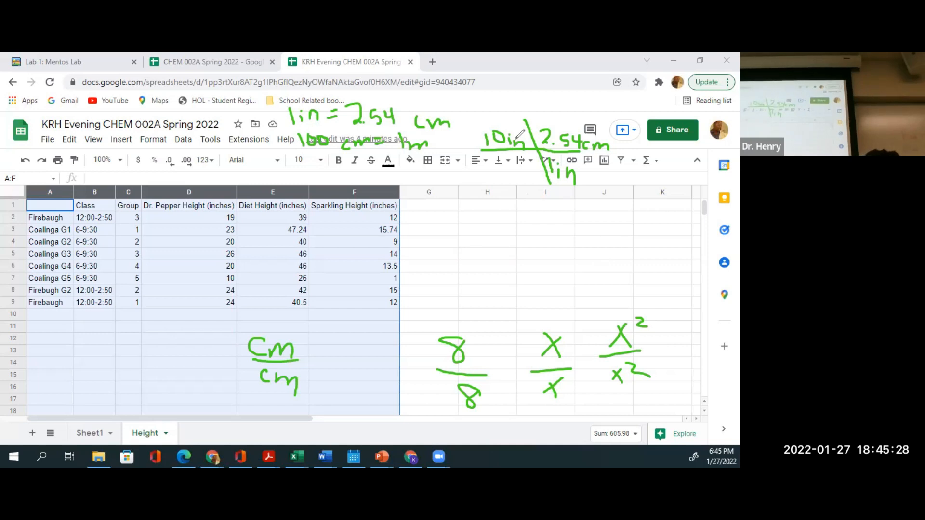
- Extend the handwritten conversion with the factor 1 m over 100 cm and cross out the cancelling inch and centimetre units in red
{"action": "mouse_move", "coordinate": [503, 127]}
{"action": "left_mouse_down"}
{"action": "mouse_move", "coordinate": [529, 145]}
{"action": "mouse_move", "coordinate": [513, 147]}
{"action": "mouse_move", "coordinate": [576, 182]}
{"action": "mouse_move", "coordinate": [558, 175]}
{"action": "left_mouse_up"}
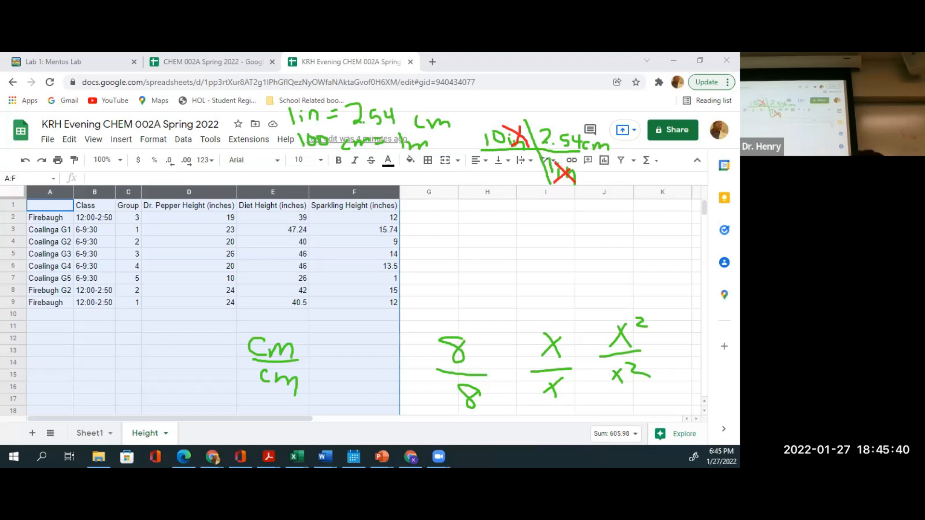
{"action": "mouse_move", "coordinate": [589, 141]}
{"action": "left_mouse_down"}
{"action": "mouse_move", "coordinate": [593, 152]}
{"action": "mouse_move", "coordinate": [659, 162]}
{"action": "left_mouse_up"}
{"action": "left_click_drag", "start_coordinate": [611, 124], "coordinate": [621, 188]}
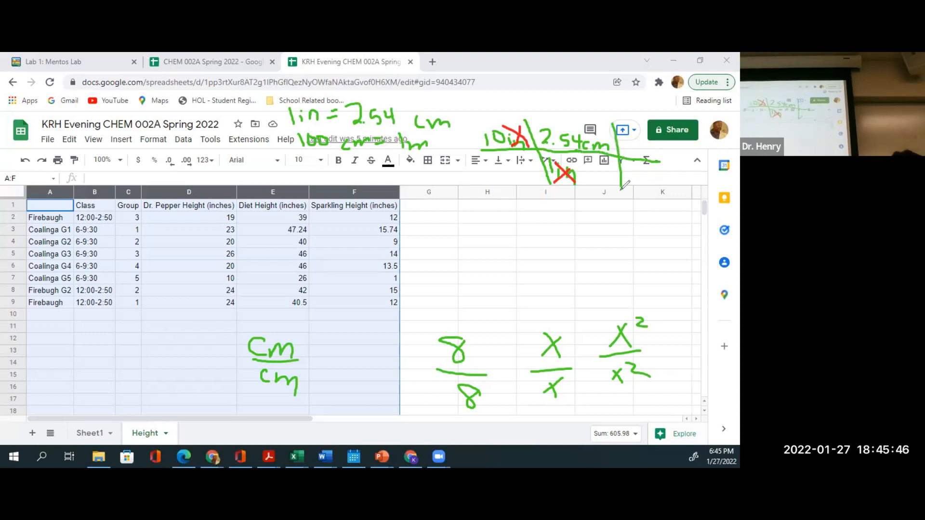
{"action": "mouse_move", "coordinate": [633, 138]}
{"action": "left_mouse_down"}
{"action": "mouse_move", "coordinate": [632, 150]}
{"action": "mouse_move", "coordinate": [661, 153]}
{"action": "mouse_move", "coordinate": [630, 185]}
{"action": "mouse_move", "coordinate": [667, 179]}
{"action": "mouse_move", "coordinate": [686, 195]}
{"action": "left_mouse_up"}
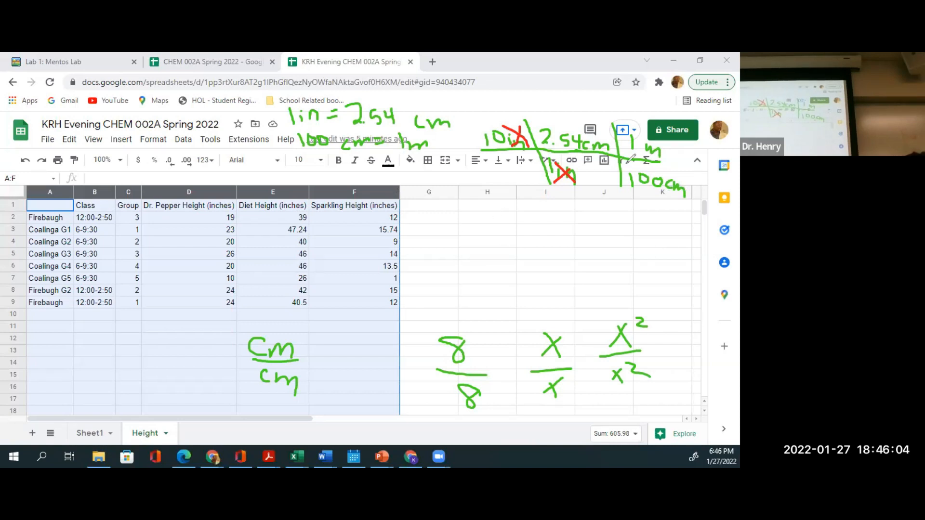
{"action": "mouse_move", "coordinate": [584, 135]}
{"action": "left_mouse_down"}
{"action": "mouse_move", "coordinate": [604, 147]}
{"action": "mouse_move", "coordinate": [594, 147]}
{"action": "left_mouse_up"}
{"action": "mouse_move", "coordinate": [673, 178]}
{"action": "left_mouse_down"}
{"action": "mouse_move", "coordinate": [688, 199]}
{"action": "mouse_move", "coordinate": [676, 199]}
{"action": "left_mouse_up"}
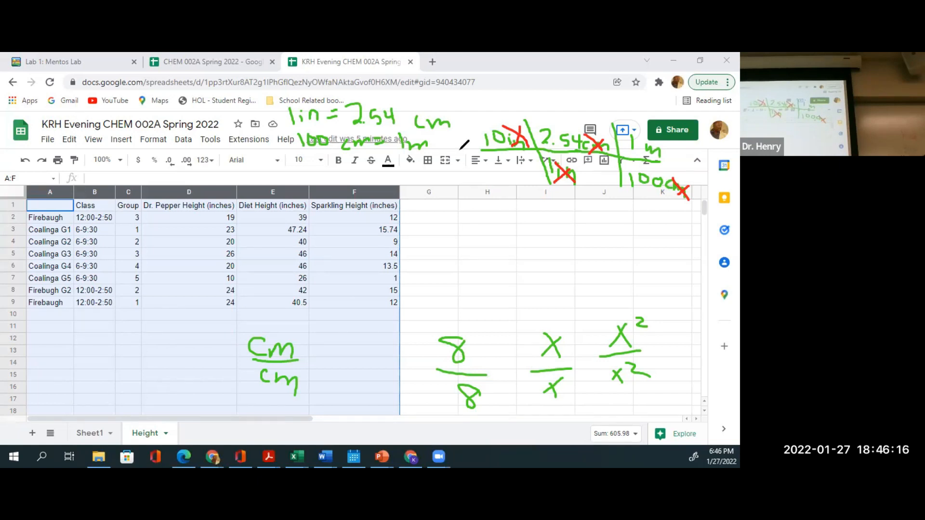
- Handwrite the conversion result as 25.4 m over 100 and write 0.254 m below it
{"action": "left_click_drag", "start_coordinate": [683, 169], "coordinate": [696, 174]}
{"action": "left_click_drag", "start_coordinate": [693, 151], "coordinate": [725, 170]}
{"action": "left_click", "coordinate": [714, 164]}
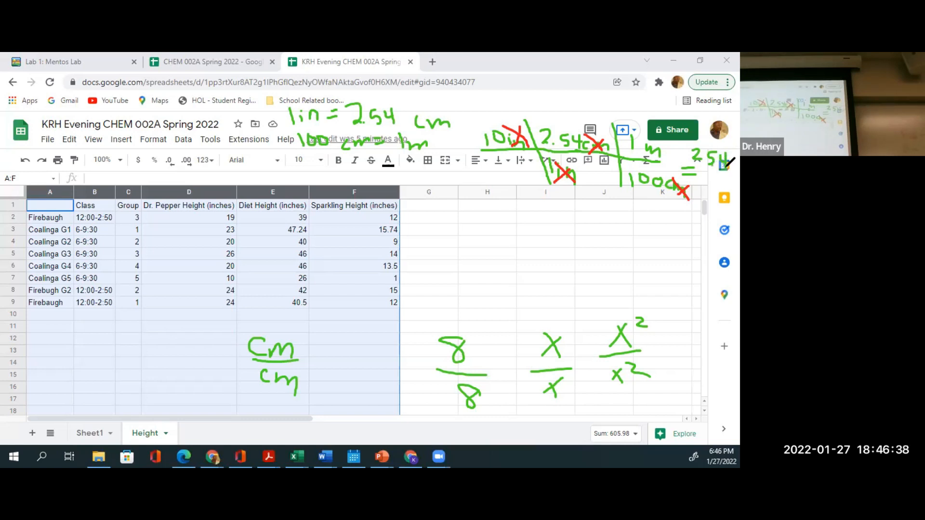
{"action": "mouse_move", "coordinate": [730, 170]}
{"action": "left_mouse_down"}
{"action": "mouse_move", "coordinate": [739, 174]}
{"action": "mouse_move", "coordinate": [691, 179]}
{"action": "mouse_move", "coordinate": [700, 202]}
{"action": "mouse_move", "coordinate": [718, 200]}
{"action": "mouse_move", "coordinate": [715, 188]}
{"action": "mouse_move", "coordinate": [725, 194]}
{"action": "left_mouse_up"}
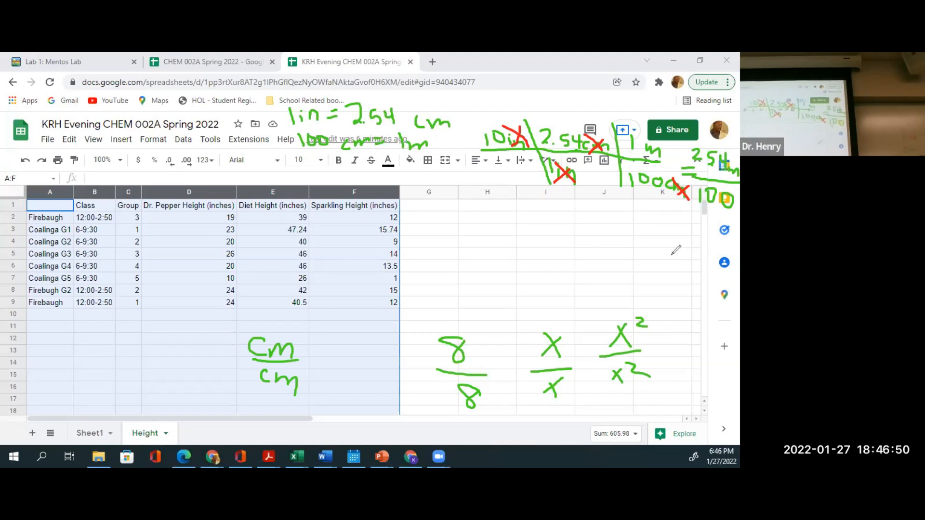
{"action": "mouse_move", "coordinate": [669, 255]}
{"action": "left_mouse_down"}
{"action": "mouse_move", "coordinate": [672, 268]}
{"action": "mouse_move", "coordinate": [670, 256]}
{"action": "mouse_move", "coordinate": [681, 270]}
{"action": "mouse_move", "coordinate": [707, 259]}
{"action": "mouse_move", "coordinate": [693, 273]}
{"action": "mouse_move", "coordinate": [730, 276]}
{"action": "left_mouse_up"}
{"action": "left_click", "coordinate": [677, 272]}
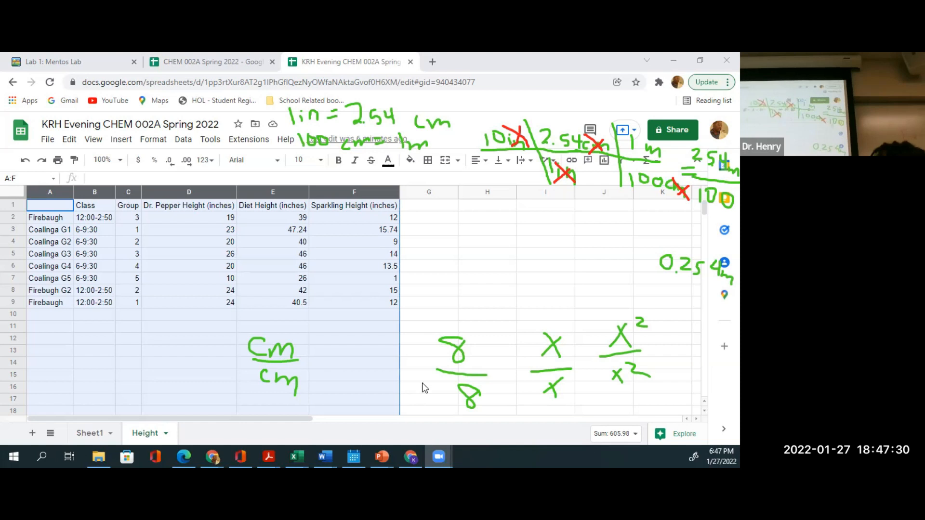
- Copy the Dr. Pepper, Diet and Sparkling height headers from D1:F1 to G1:I1 on the Height sheet
{"action": "left_click", "coordinate": [464, 288]}
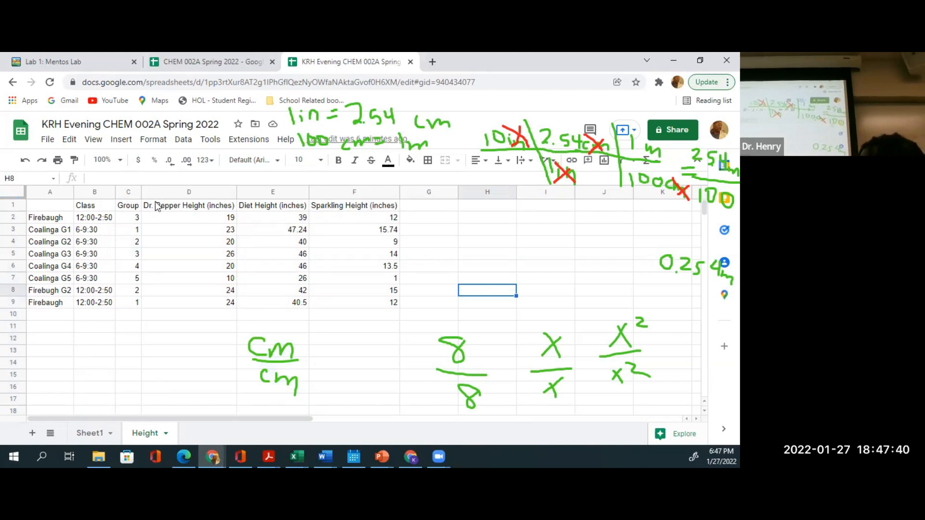
{"action": "left_click", "coordinate": [181, 210]}
{"action": "left_click_drag", "start_coordinate": [180, 210], "coordinate": [337, 212]}
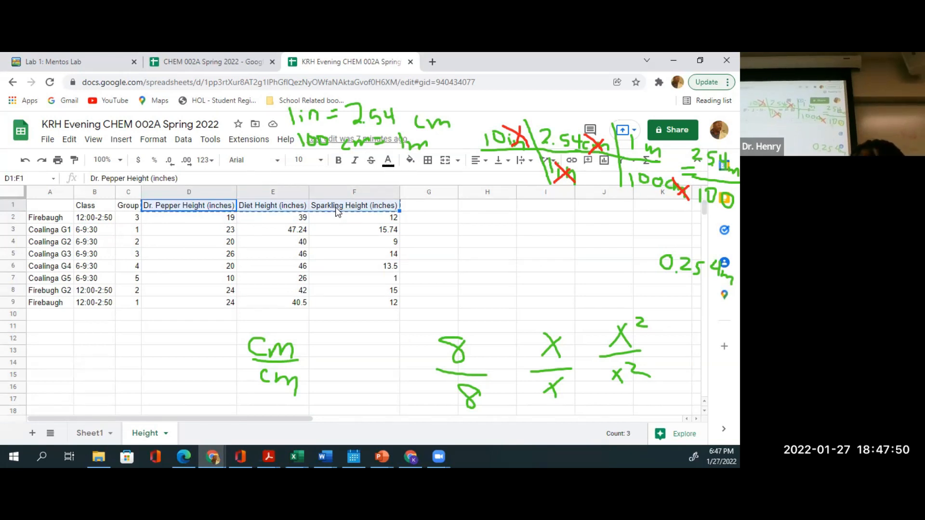
{"action": "key", "text": "ctrl+c"}
{"action": "left_click", "coordinate": [425, 211]}
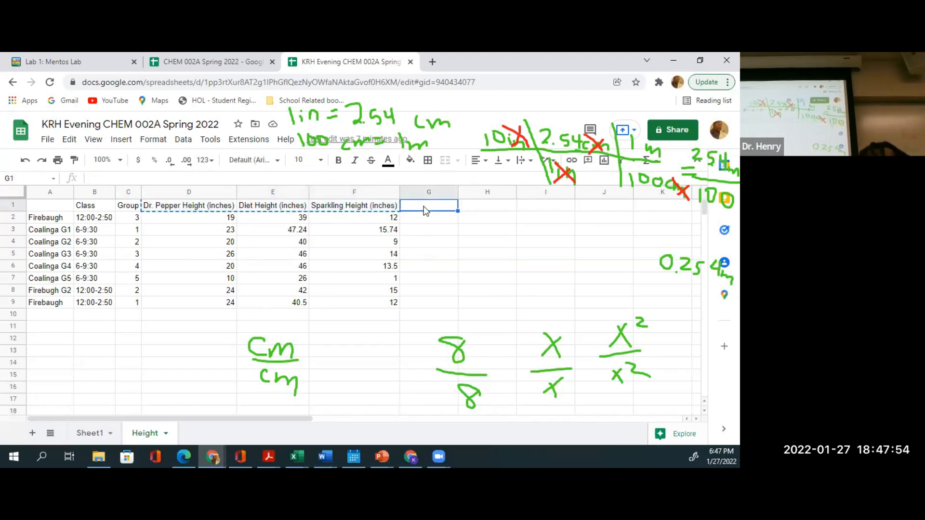
{"action": "key", "text": "ctrl+v"}
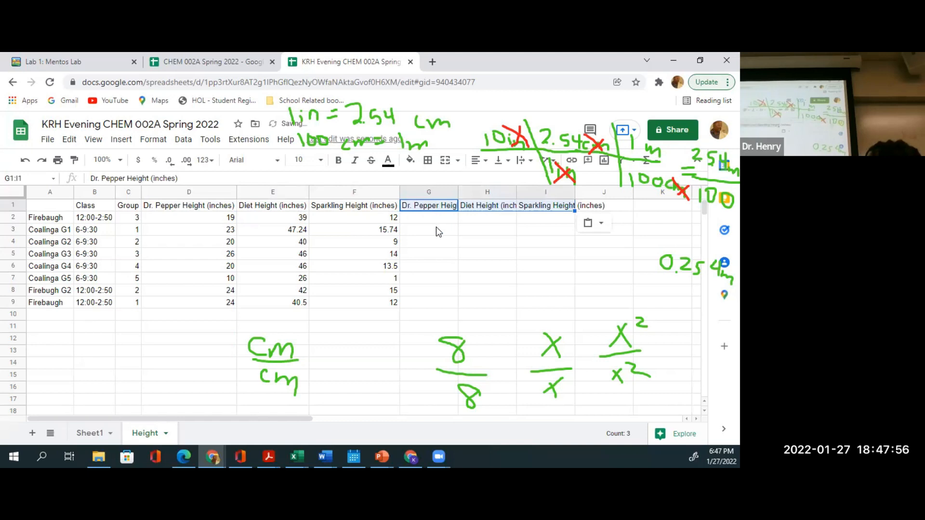
- Copy the three height headers in D1:F1 again and paste them over G1:I1
{"action": "left_click", "coordinate": [436, 226]}
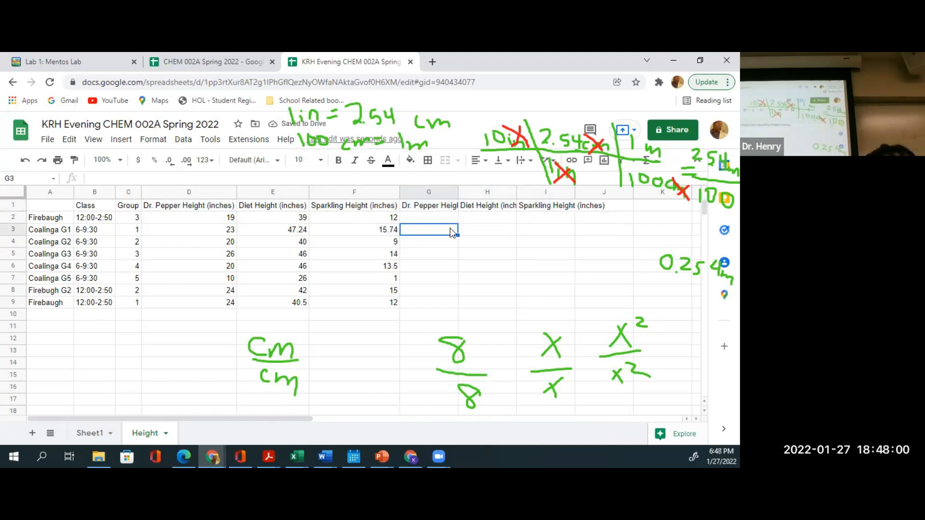
{"action": "left_click", "coordinate": [337, 304]}
{"action": "left_click_drag", "start_coordinate": [181, 206], "coordinate": [343, 207]}
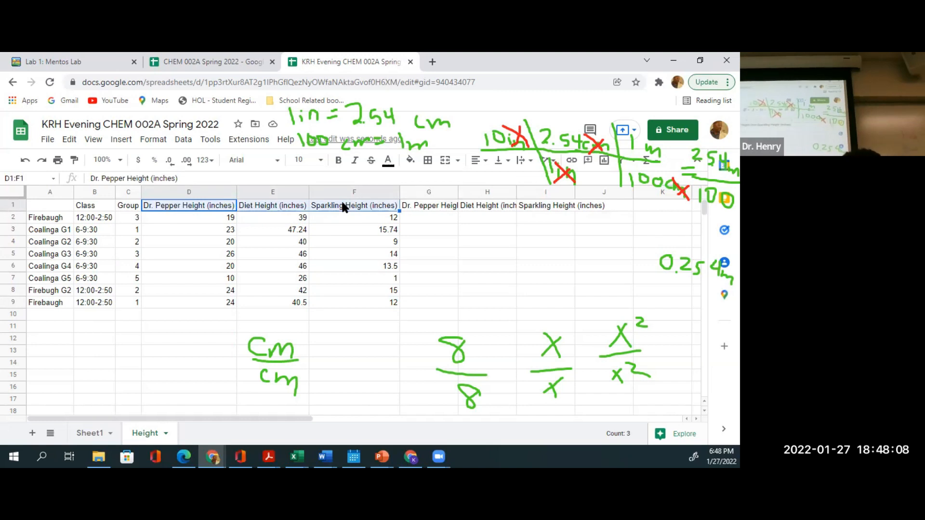
{"action": "key", "text": "ctrl+c"}
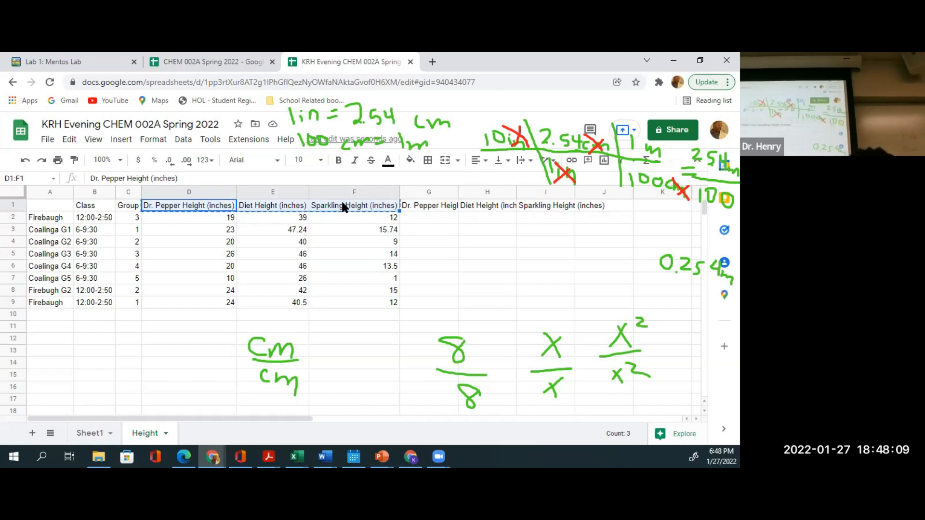
{"action": "left_click", "coordinate": [417, 207]}
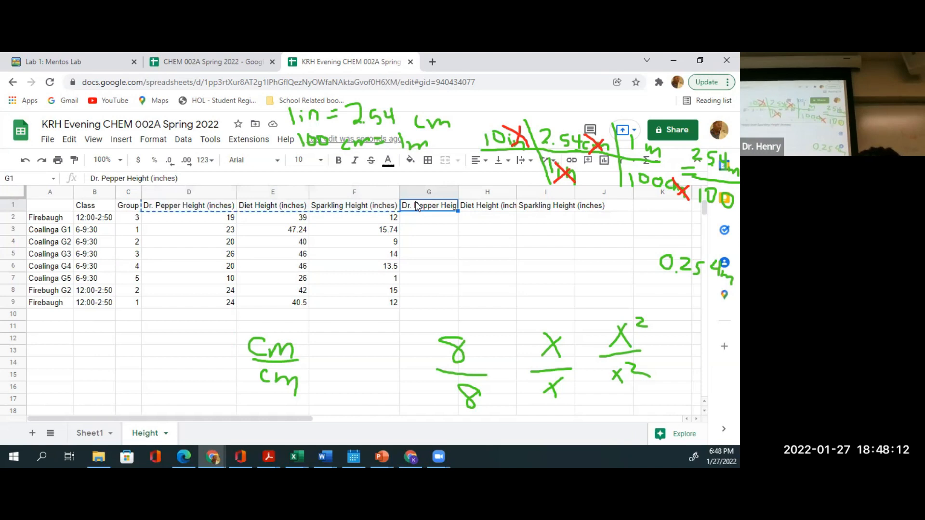
{"action": "key", "text": "ctrl+v"}
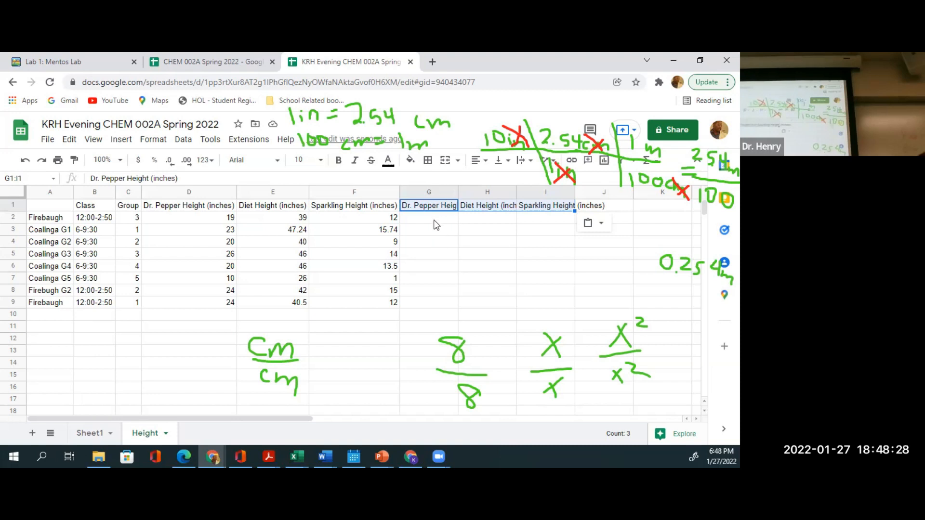
- Fit columns G to I to the width of their copied height headers
{"action": "left_click_drag", "start_coordinate": [429, 193], "coordinate": [549, 212]}
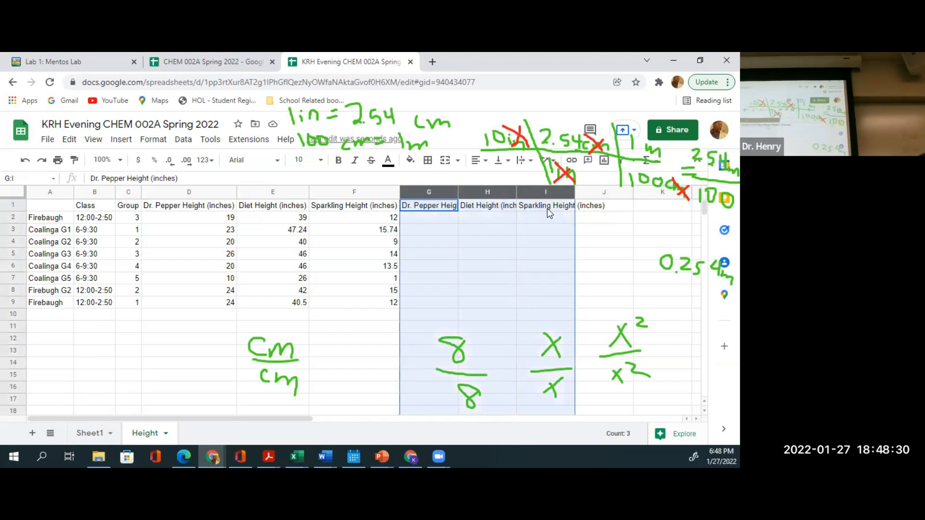
{"action": "double_click", "coordinate": [515, 193]}
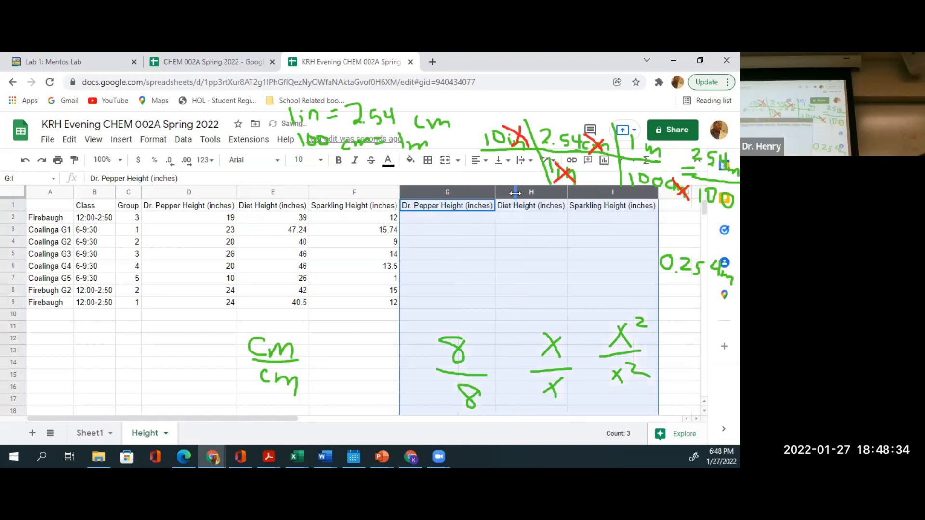
{"action": "left_click", "coordinate": [508, 264]}
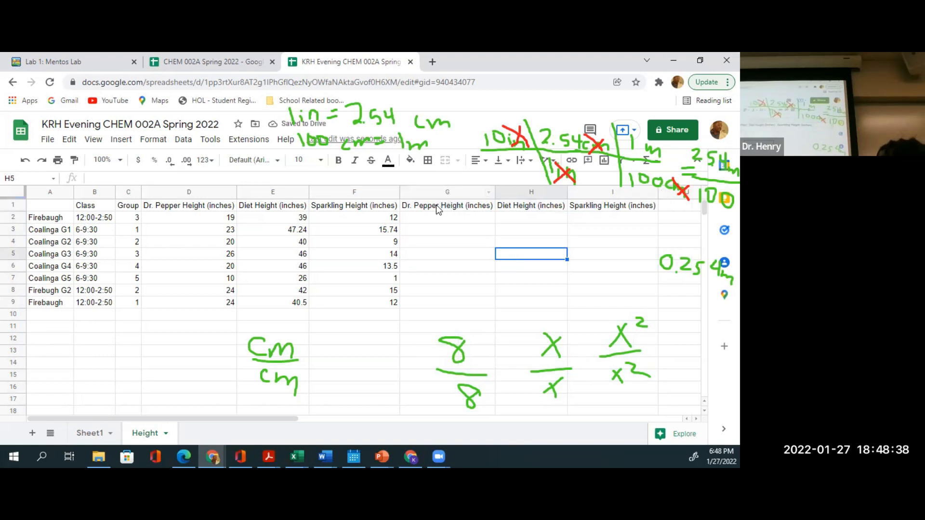
- Try replacing every "inches" with "meter" in the copied height headers G1:I1 using Find and replace, and undo the replacement
{"action": "left_click", "coordinate": [452, 208]}
{"action": "left_click_drag", "start_coordinate": [453, 212], "coordinate": [525, 215]}
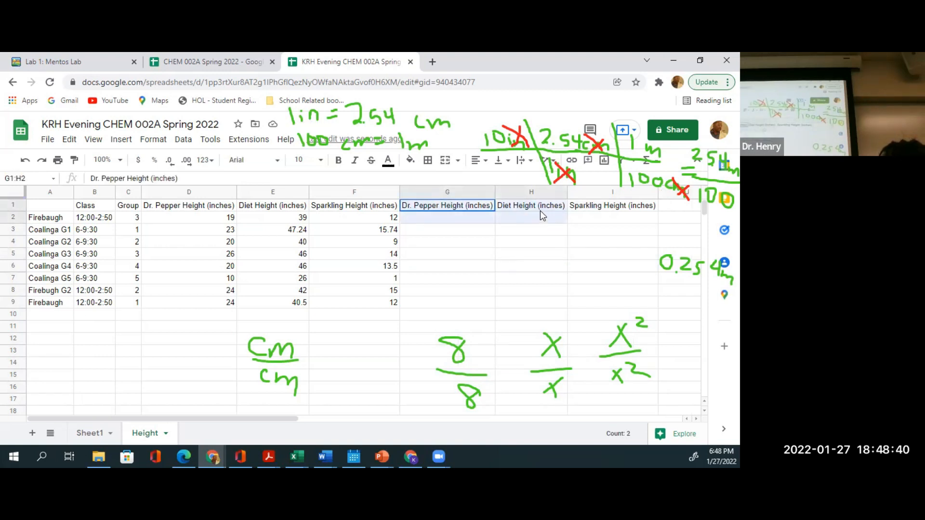
{"action": "left_click_drag", "start_coordinate": [566, 209], "coordinate": [592, 212]}
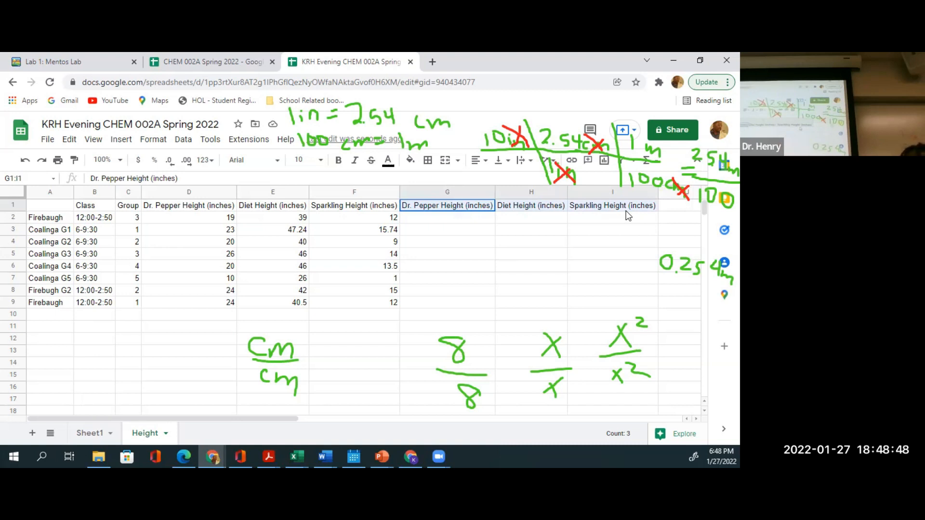
{"action": "left_click_drag", "start_coordinate": [626, 211], "coordinate": [625, 207]}
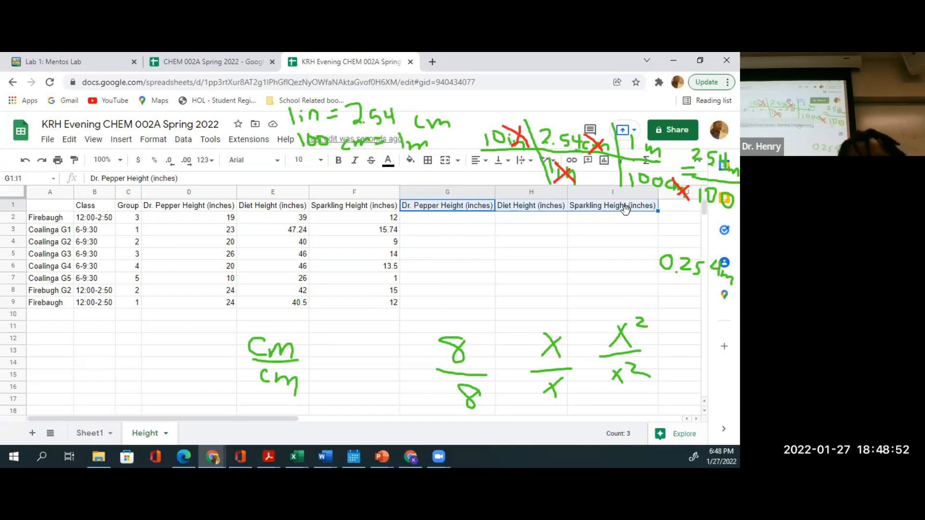
{"action": "key", "text": "ctrl+f"}
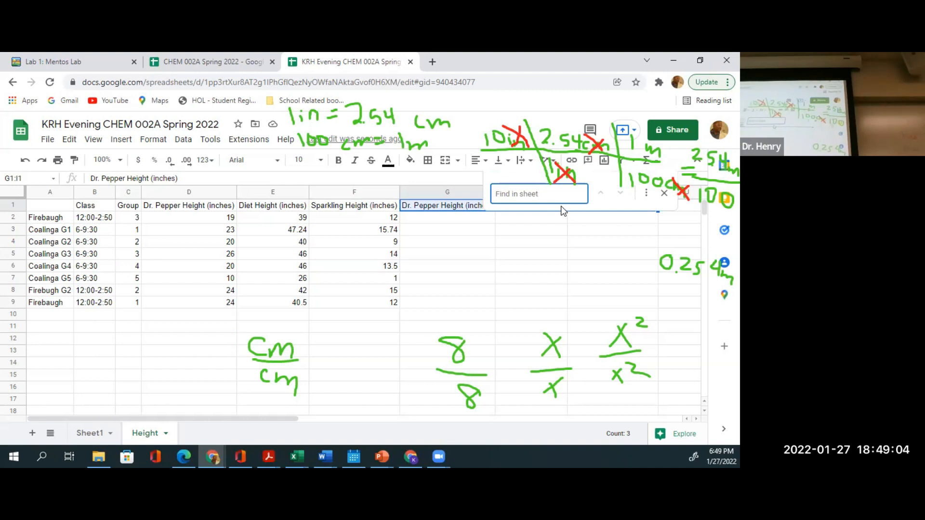
{"action": "left_click", "coordinate": [646, 194]}
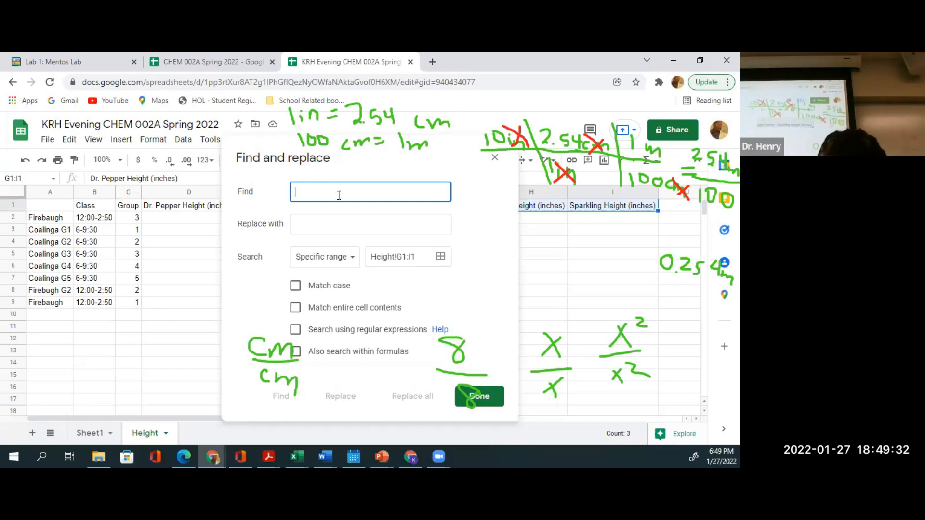
{"action": "type", "text": "(i"}
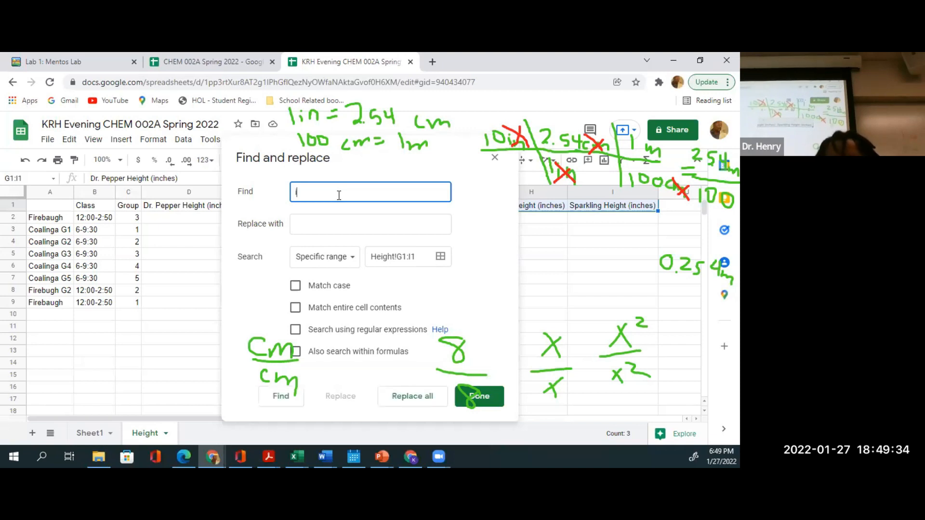
{"action": "type", "text": "nches"}
{"action": "left_click", "coordinate": [333, 225]}
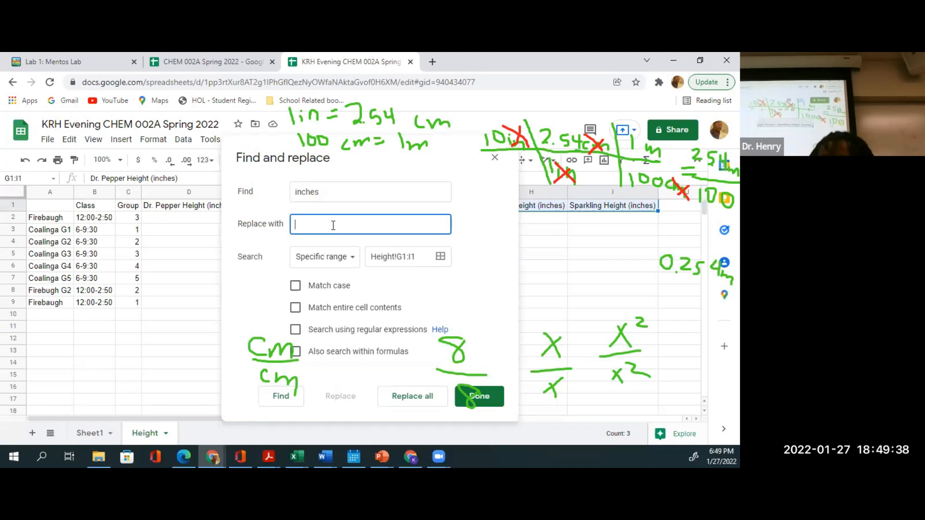
{"action": "type", "text": "meter"}
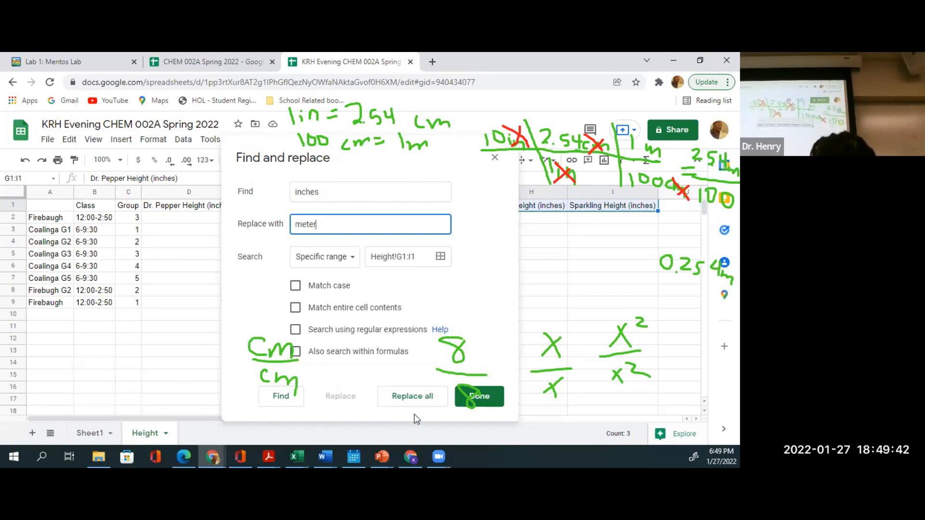
{"action": "left_click", "coordinate": [403, 396]}
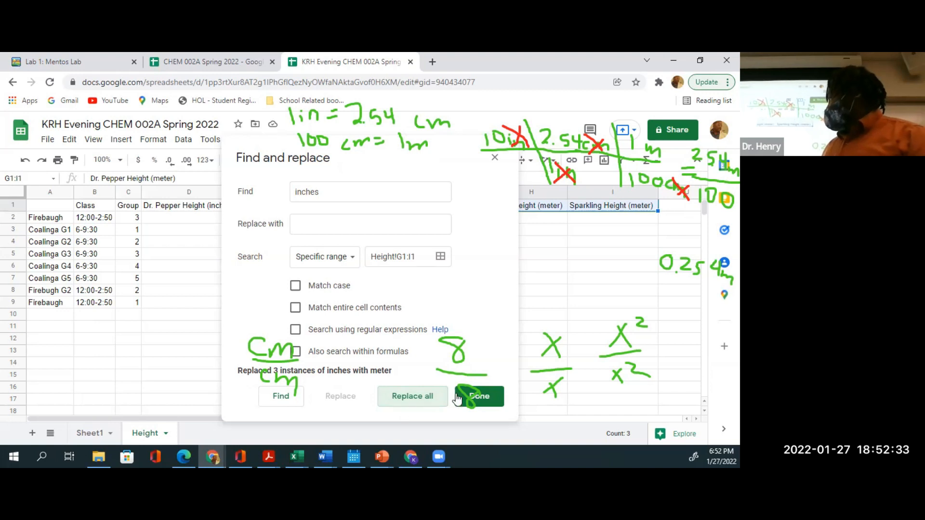
{"action": "left_click", "coordinate": [473, 398]}
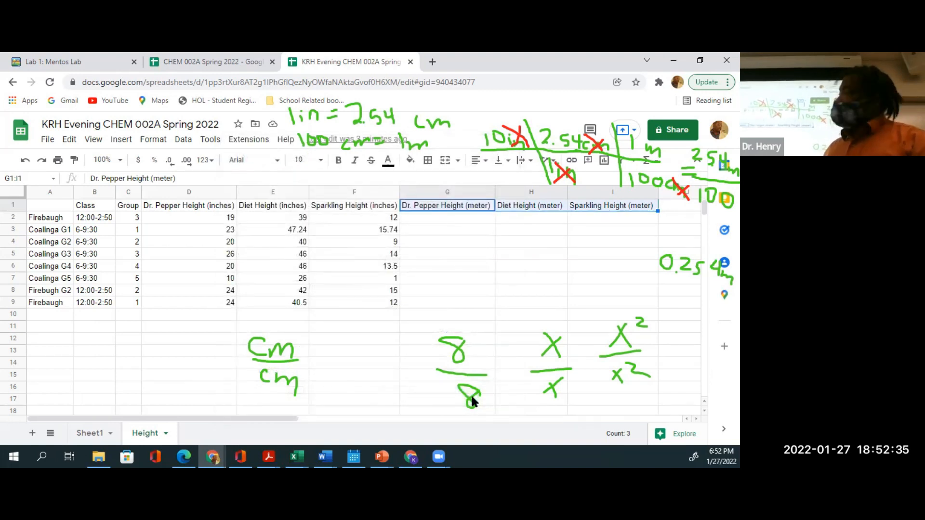
{"action": "key", "text": "ctrl+z"}
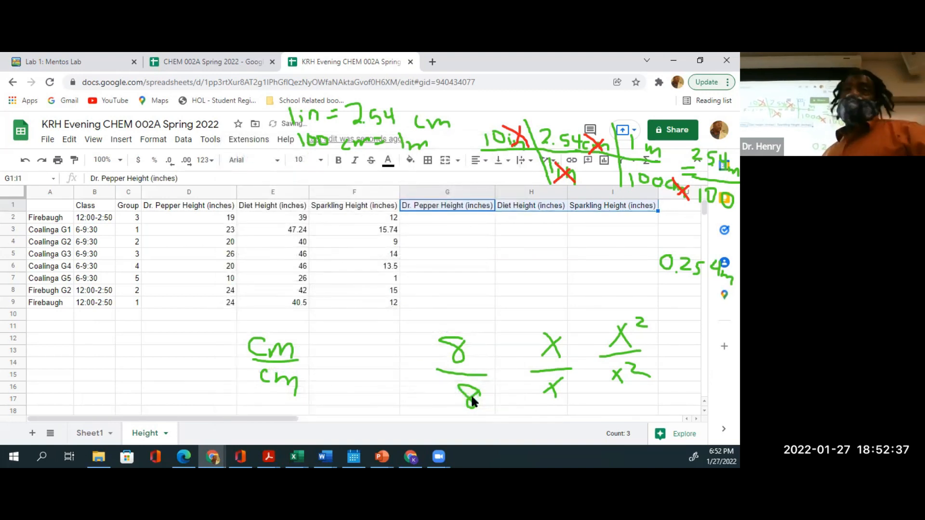
- Replace every "inches" with "meters" in the copied height headers G1:I1 using Find and replace
{"action": "left_click", "coordinate": [459, 242]}
{"action": "left_click_drag", "start_coordinate": [455, 207], "coordinate": [611, 206]}
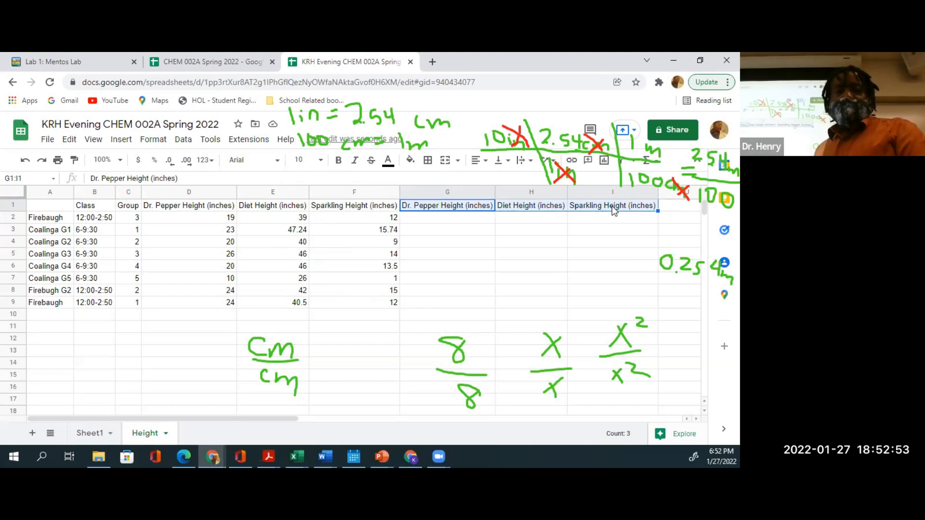
{"action": "key", "text": "ctrl+f"}
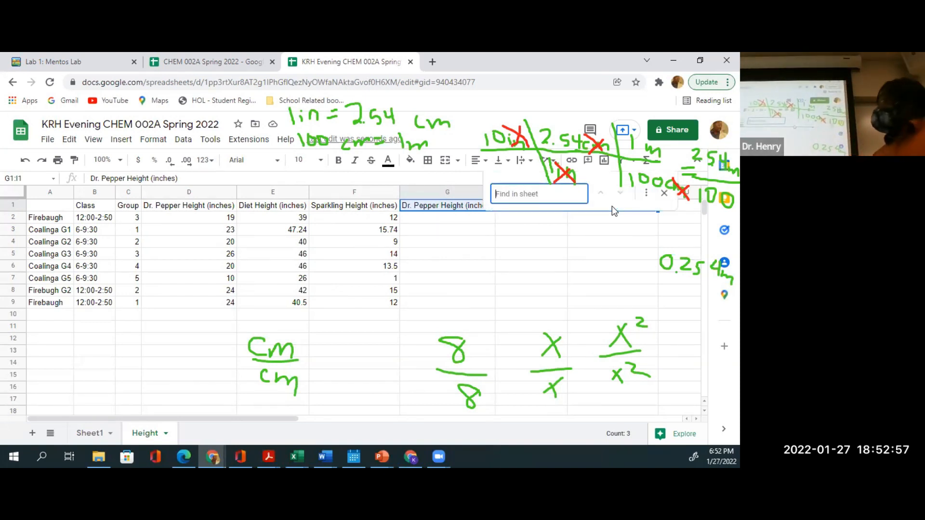
{"action": "left_click", "coordinate": [646, 195]}
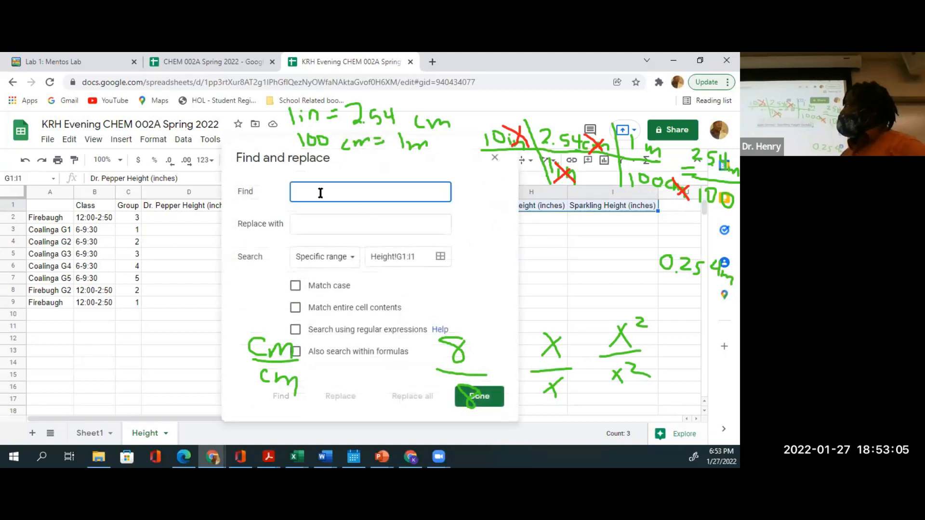
{"action": "left_click", "coordinate": [320, 225]}
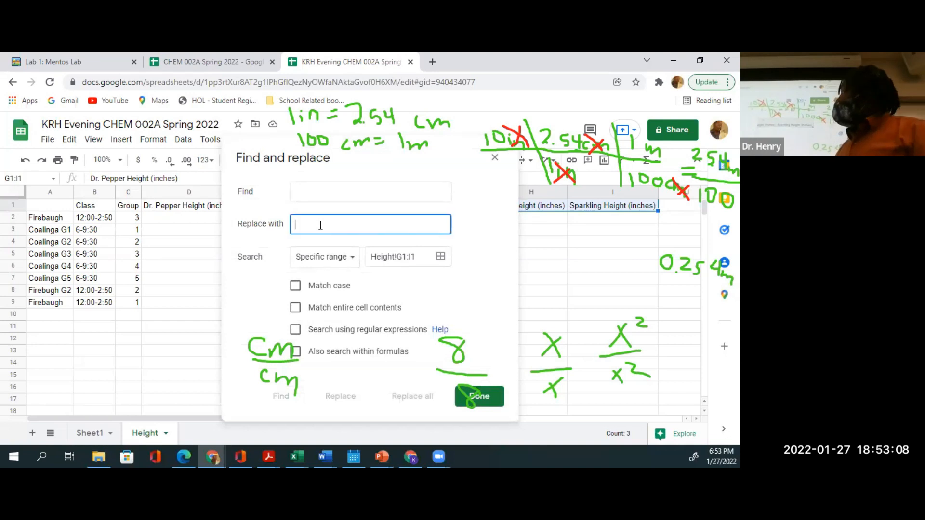
{"action": "left_click", "coordinate": [320, 196]}
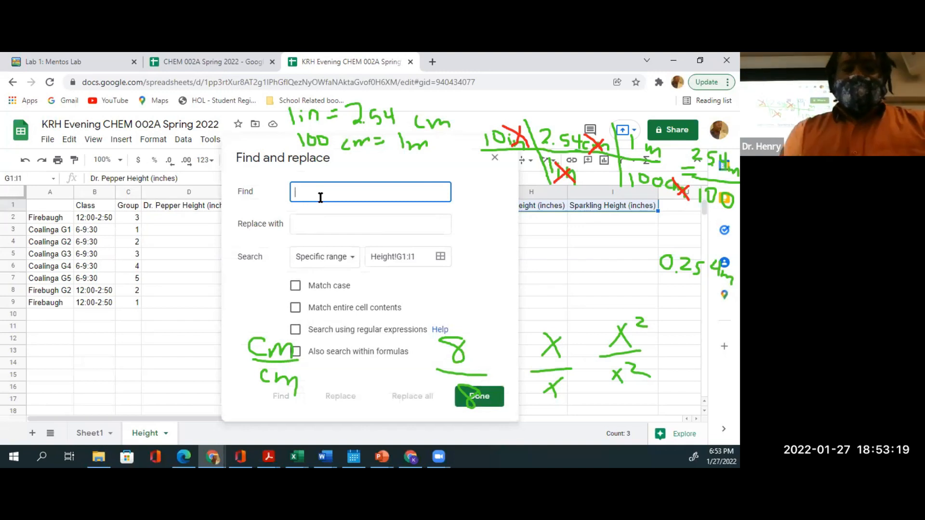
{"action": "type", "text": "(nch"}
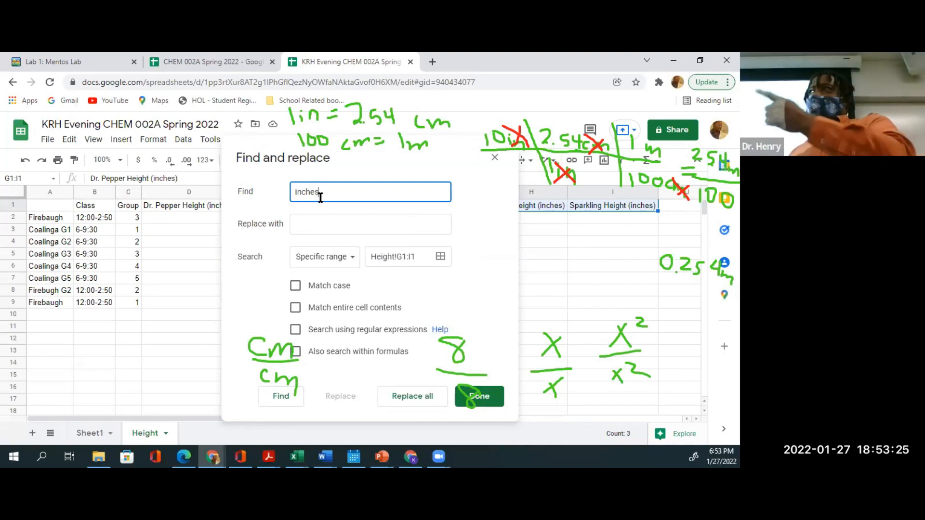
{"action": "left_click", "coordinate": [318, 224]}
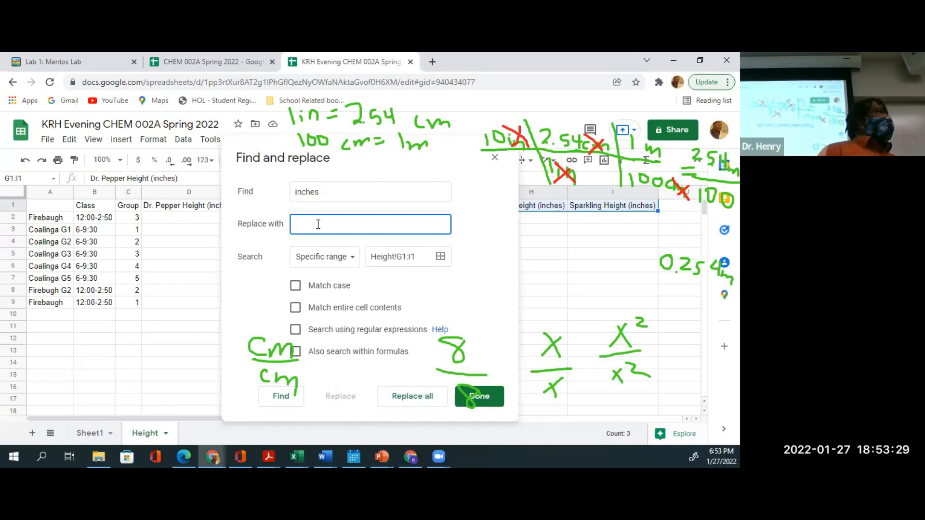
{"action": "type", "text": "meter"}
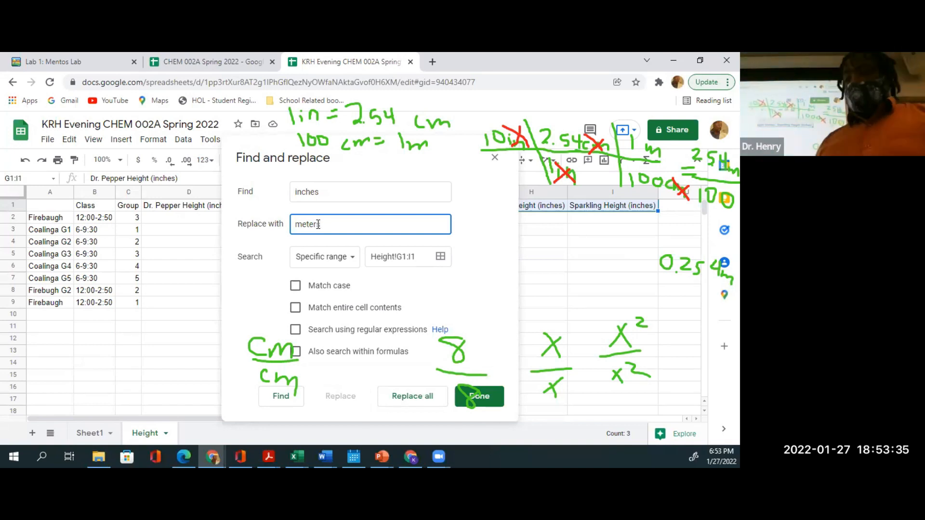
{"action": "type", "text": "s"}
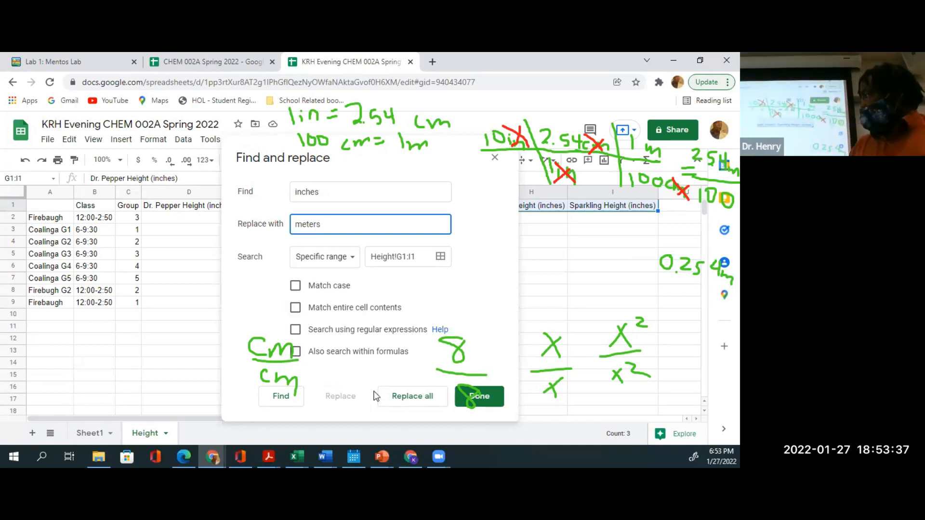
{"action": "left_click", "coordinate": [391, 397]}
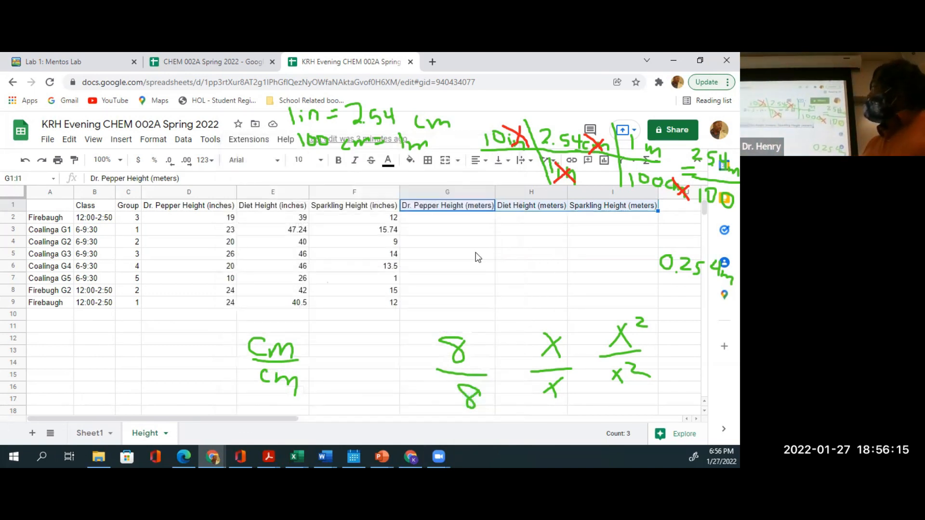
- Enter the formula =D2*2.54/100 in G2 to convert the first Dr. Pepper height to meters
{"action": "left_click", "coordinate": [473, 218]}
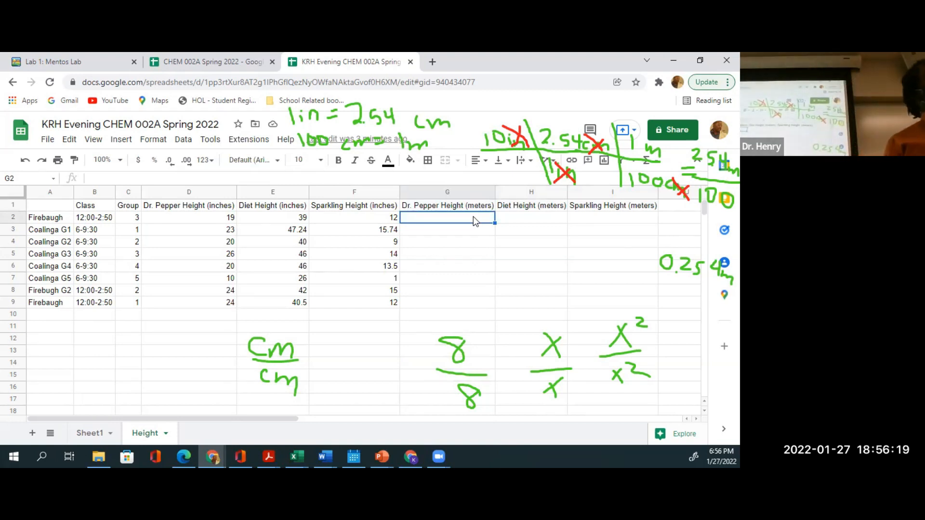
{"action": "type", "text": "="}
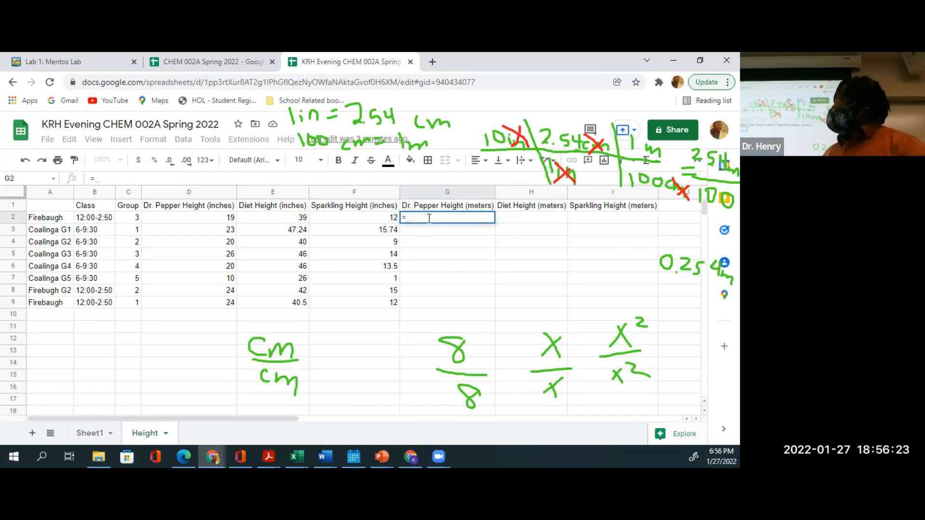
{"action": "left_click", "coordinate": [207, 218]}
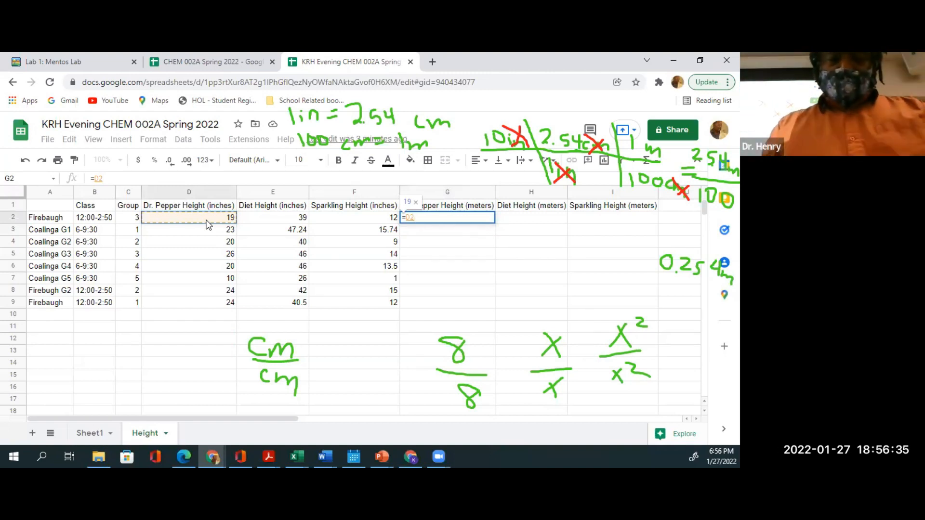
{"action": "type", "text": "*"}
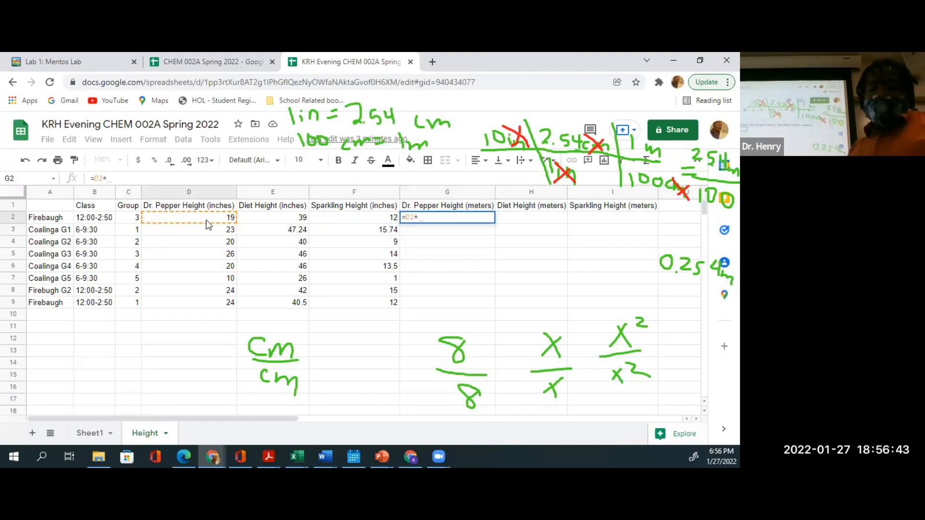
{"action": "type", "text": "2.54"}
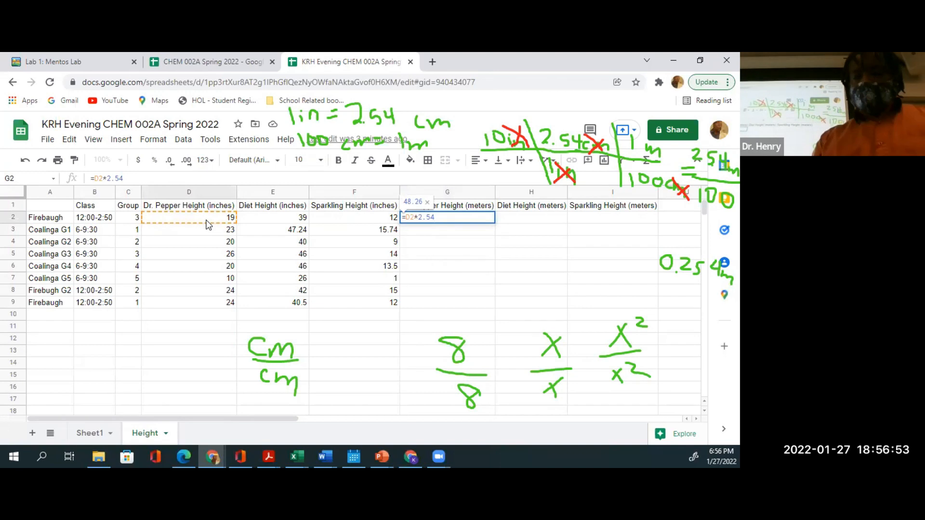
{"action": "type", "text": "/100"}
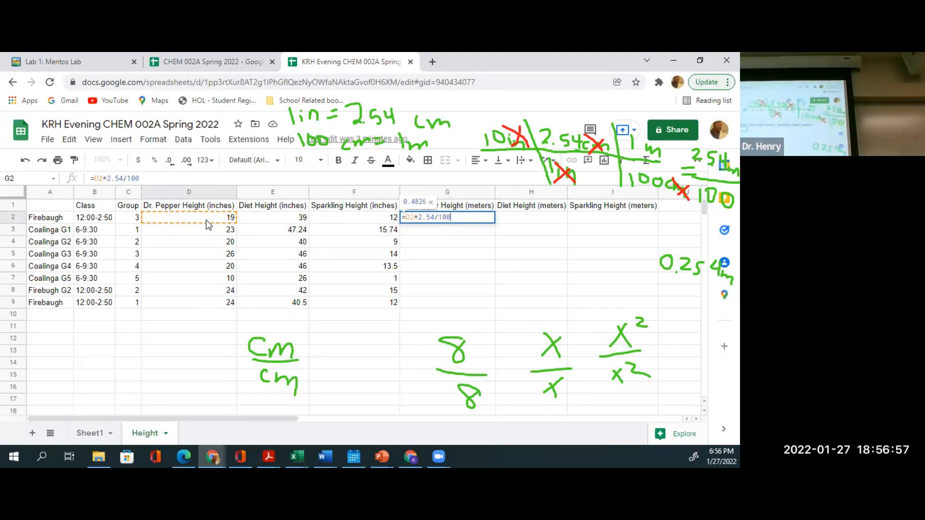
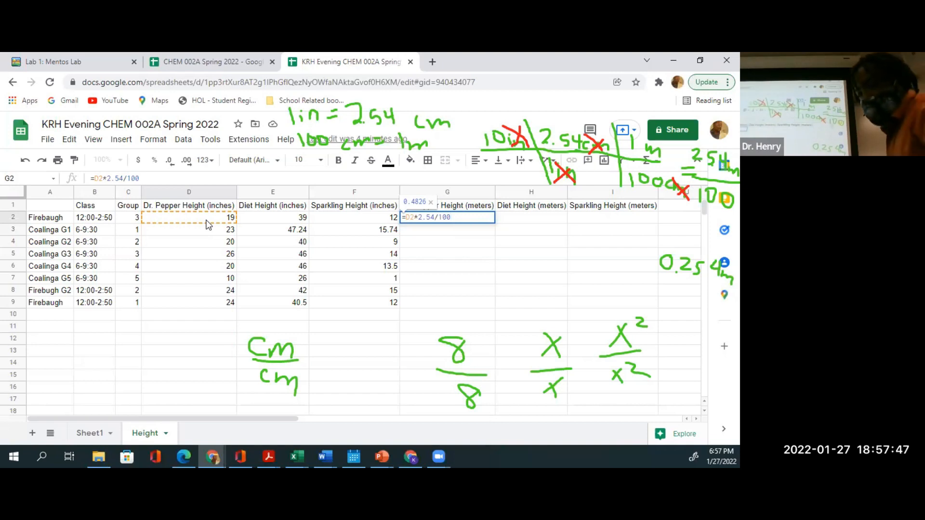
{"action": "key", "text": "Return"}
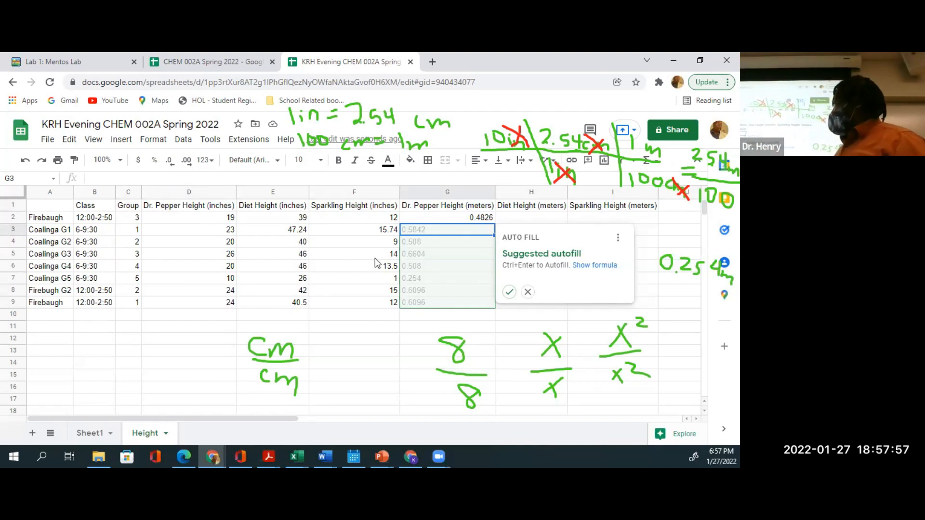
- Fill the conversion formula from G2 down to row 9 and across to column I, covering G2:I9
{"action": "left_click", "coordinate": [509, 291]}
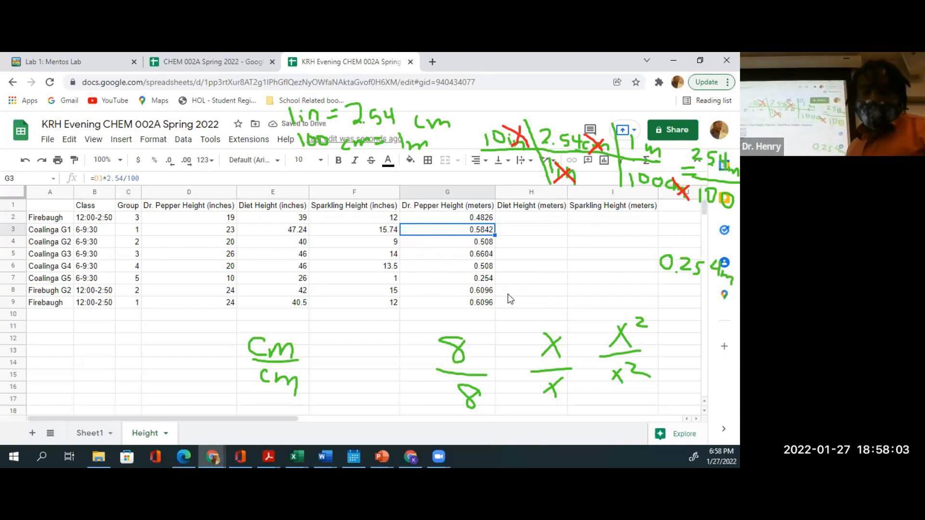
{"action": "key", "text": "ctrl+z"}
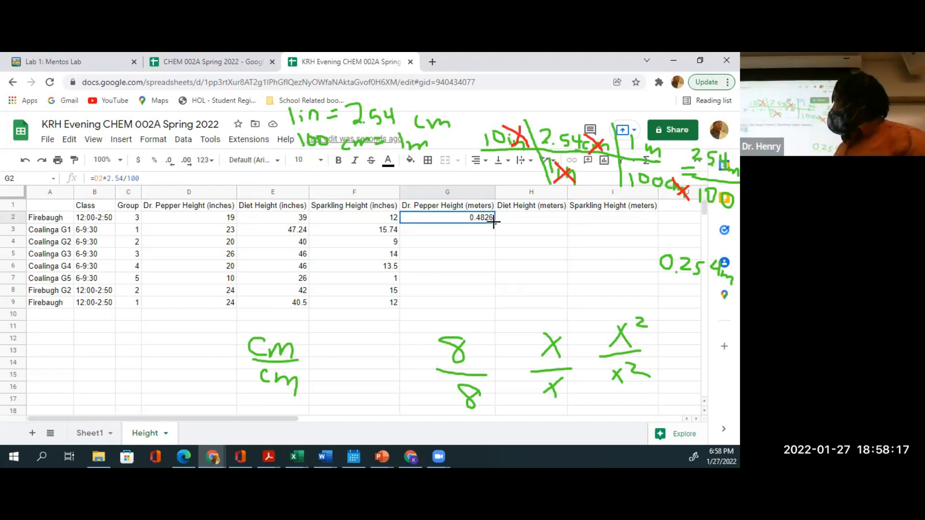
{"action": "left_click_drag", "start_coordinate": [494, 222], "coordinate": [492, 309]}
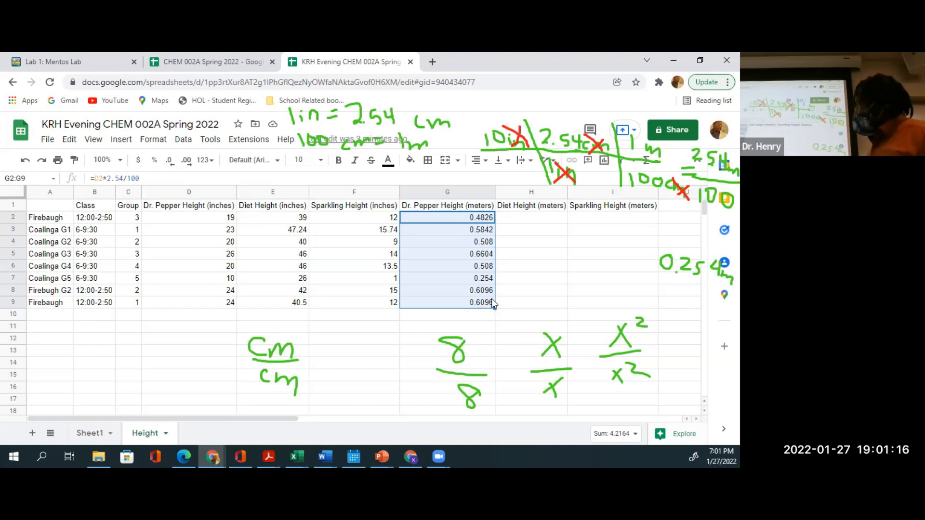
{"action": "left_click_drag", "start_coordinate": [492, 308], "coordinate": [583, 310]}
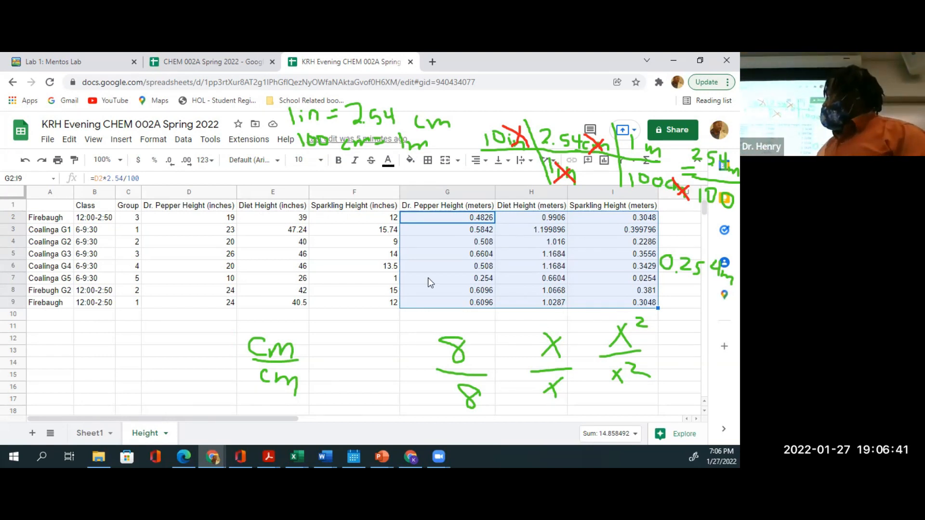
- Complete the Firebaugh group label in A2 so it reads "Firebaugh G3"
{"action": "left_click", "coordinate": [81, 340]}
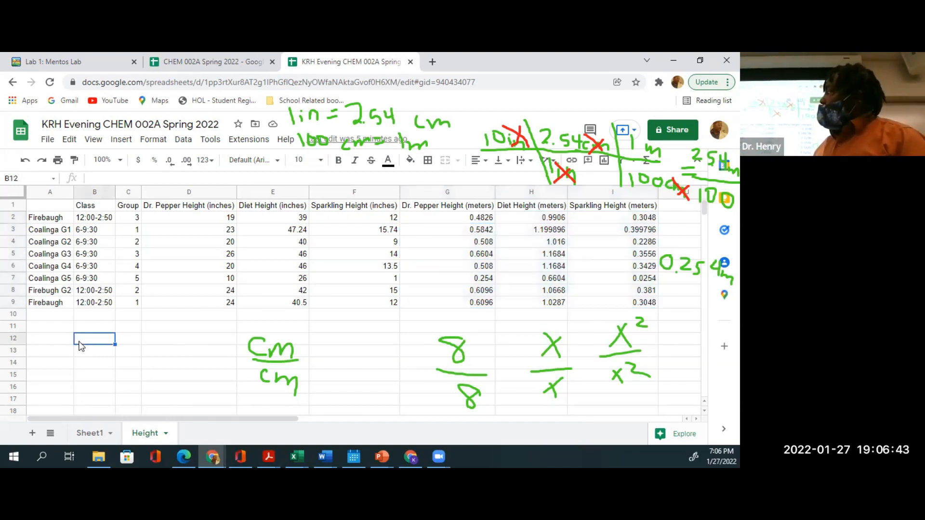
{"action": "left_click", "coordinate": [67, 217]}
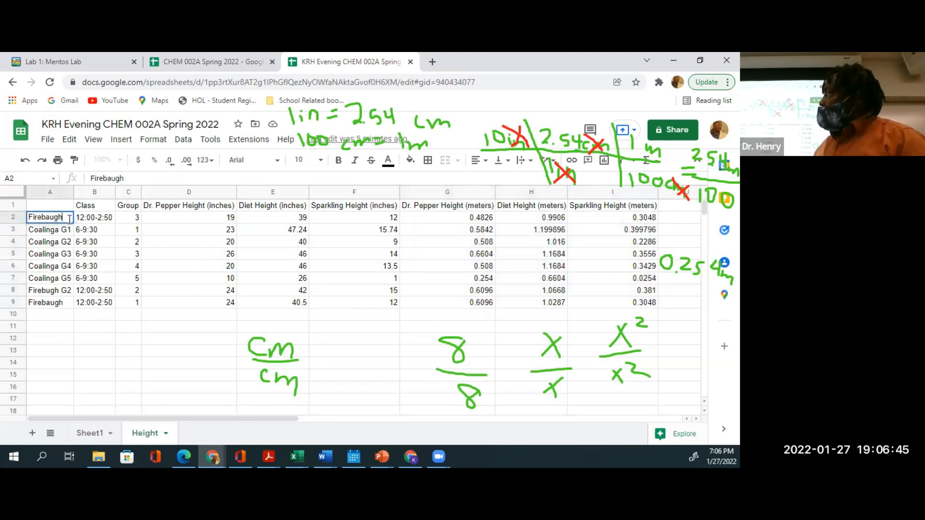
{"action": "double_click", "coordinate": [70, 219]}
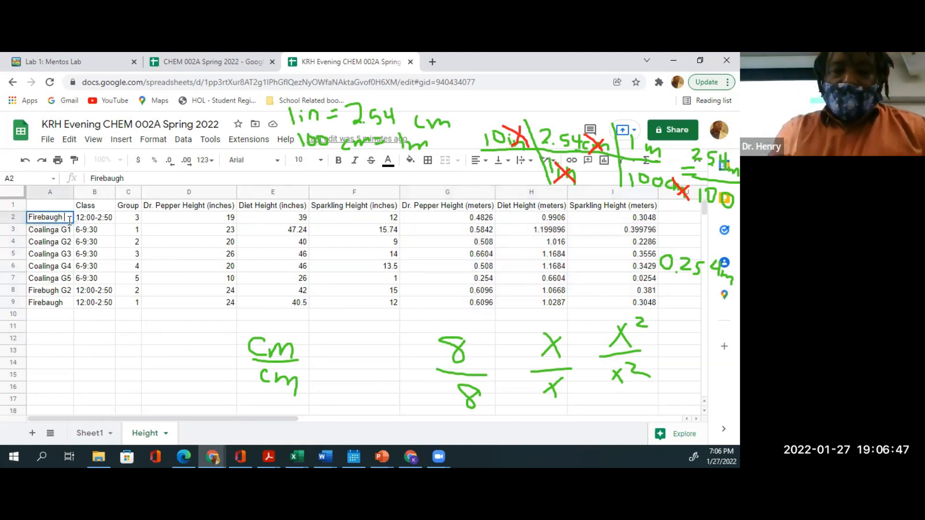
{"action": "type", "text": "G"}
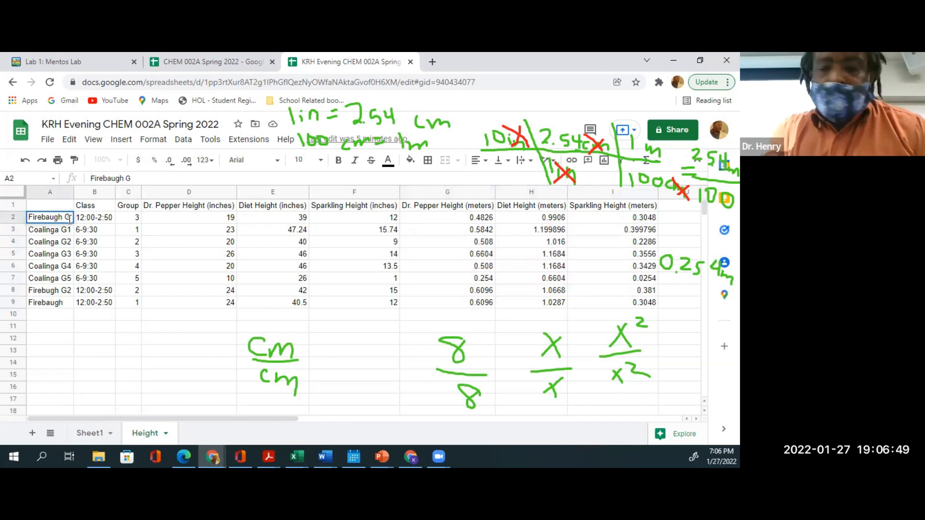
{"action": "type", "text": "3"}
- Change the group label in A9 to "Firebaugh G1" and fit column A's width to its contents
{"action": "left_click", "coordinate": [68, 307]}
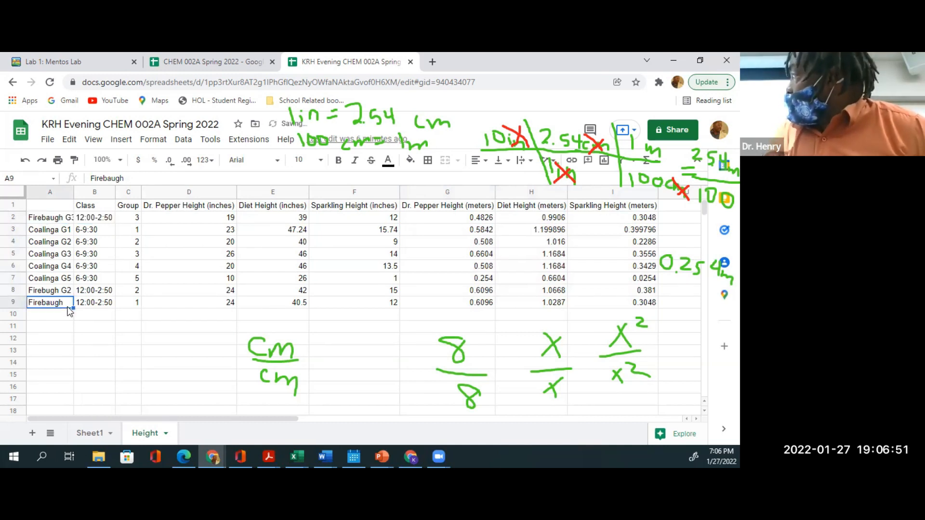
{"action": "double_click", "coordinate": [69, 310]}
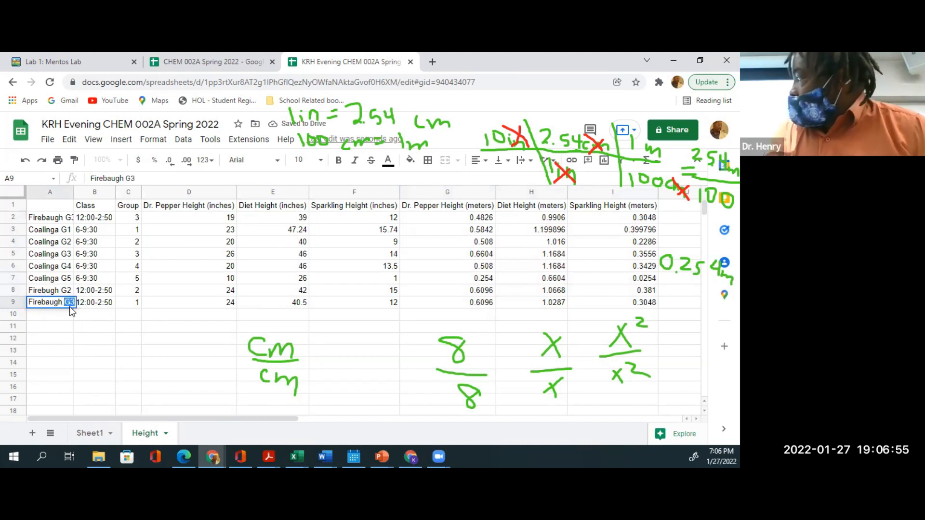
{"action": "key", "text": "Right"}
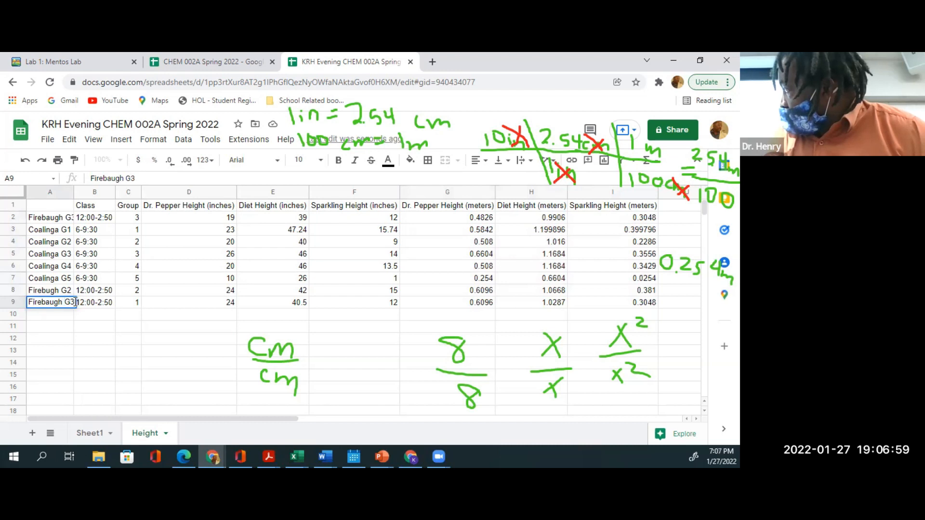
{"action": "key", "text": "BackSpace"}
{"action": "type", "text": "1"}
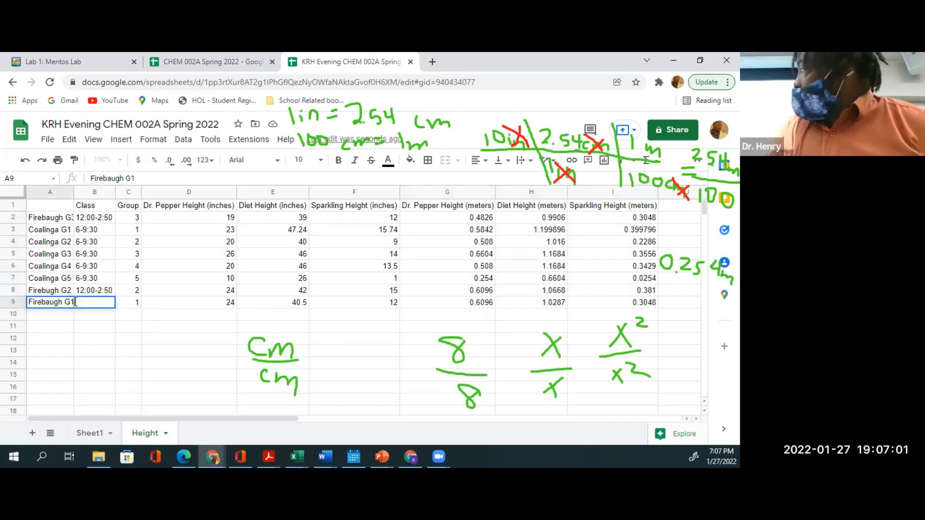
{"action": "left_click", "coordinate": [73, 325]}
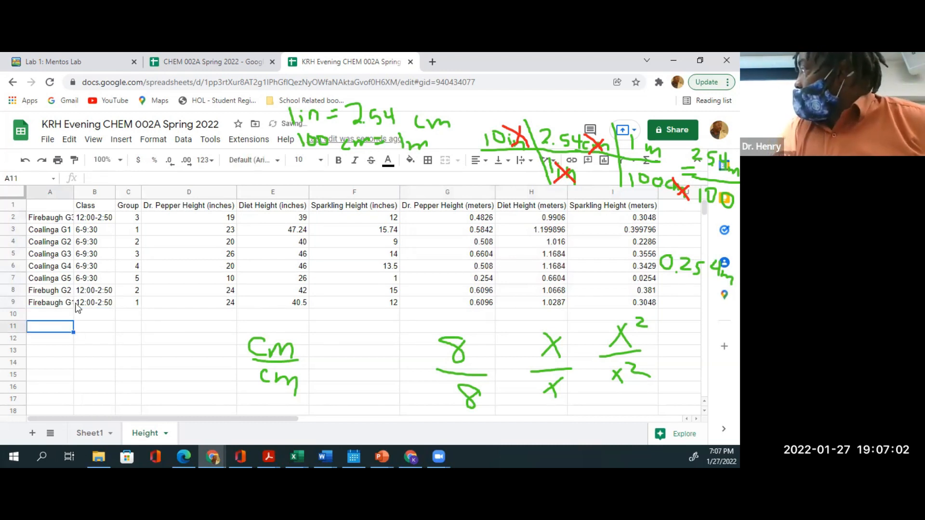
{"action": "double_click", "coordinate": [73, 190]}
- Insert a chart from the group labels A1:A9 and meter heights G1:I9, using the unstacked column chart type
{"action": "left_click_drag", "start_coordinate": [73, 190], "coordinate": [42, 306]}
{"action": "left_click", "coordinate": [45, 339]}
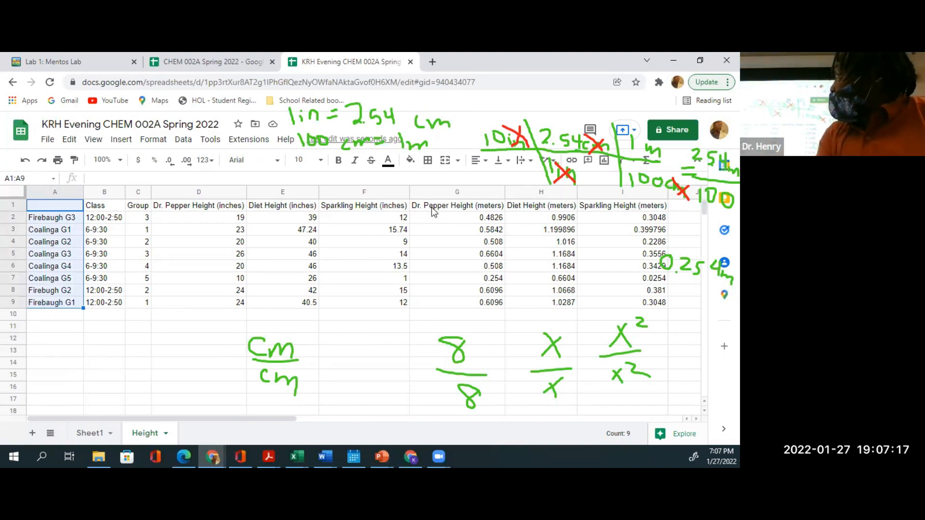
{"action": "left_click_drag", "start_coordinate": [434, 208], "coordinate": [600, 301]}
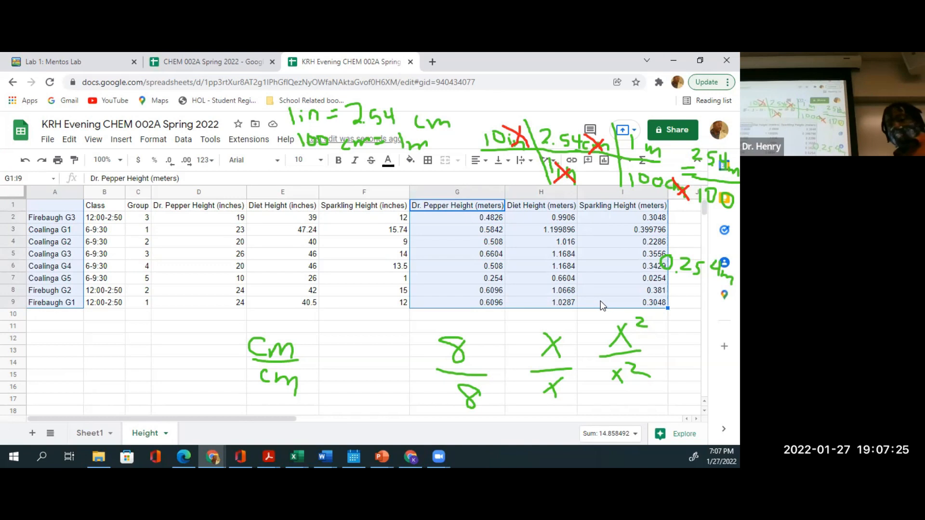
{"action": "left_click", "coordinate": [123, 142]}
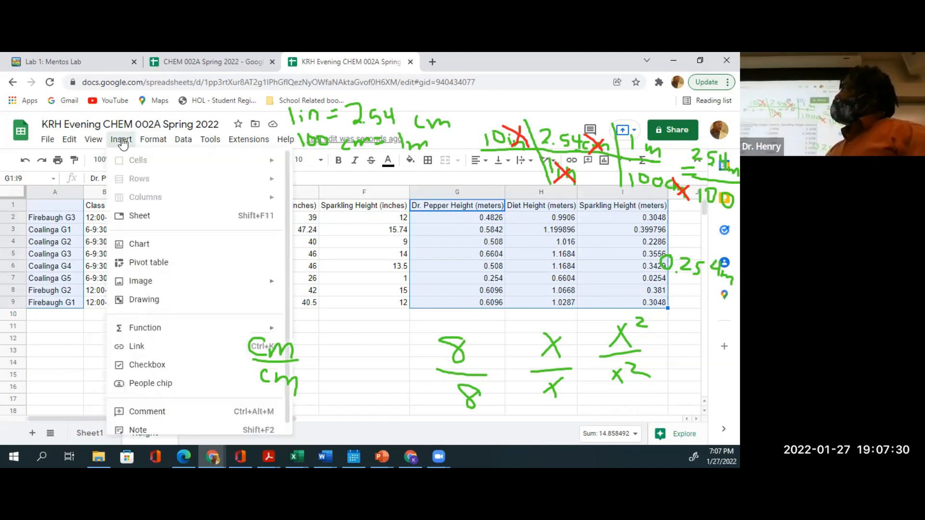
{"action": "left_click", "coordinate": [144, 244]}
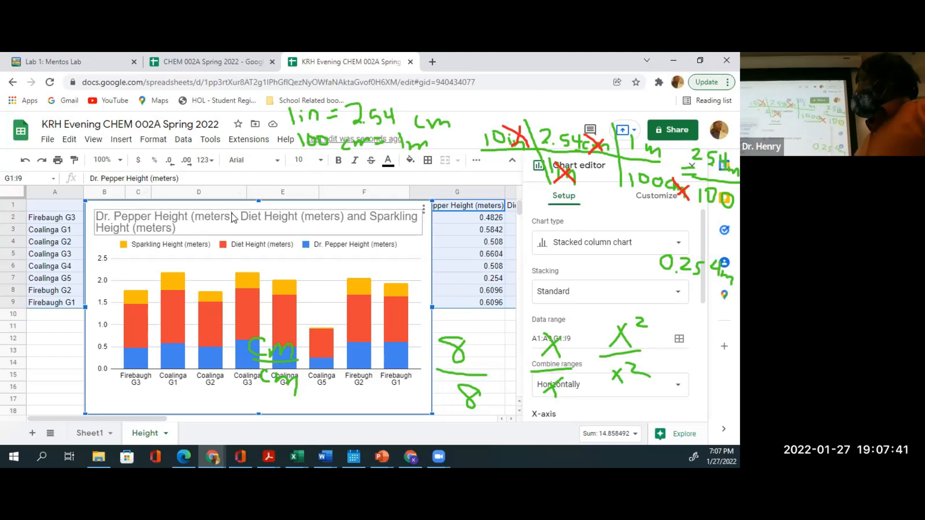
{"action": "left_click", "coordinate": [559, 250]}
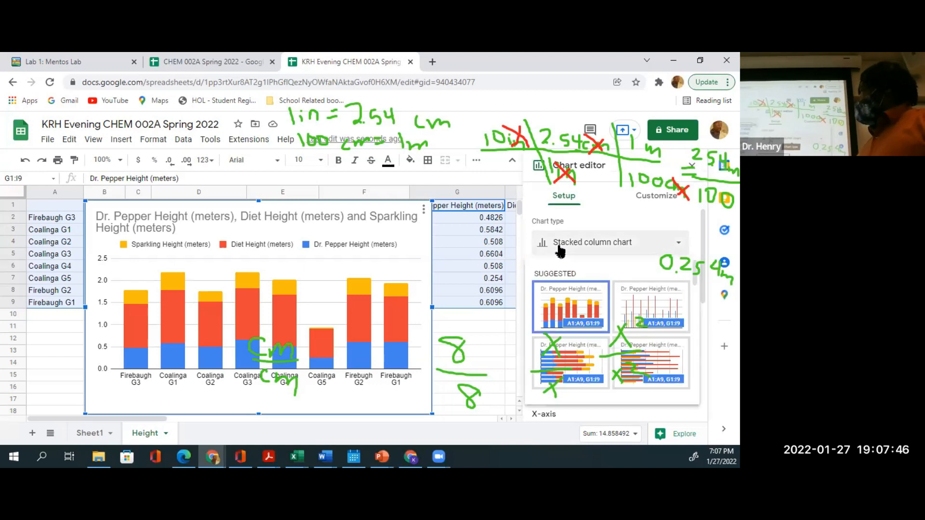
{"action": "left_click", "coordinate": [656, 318]}
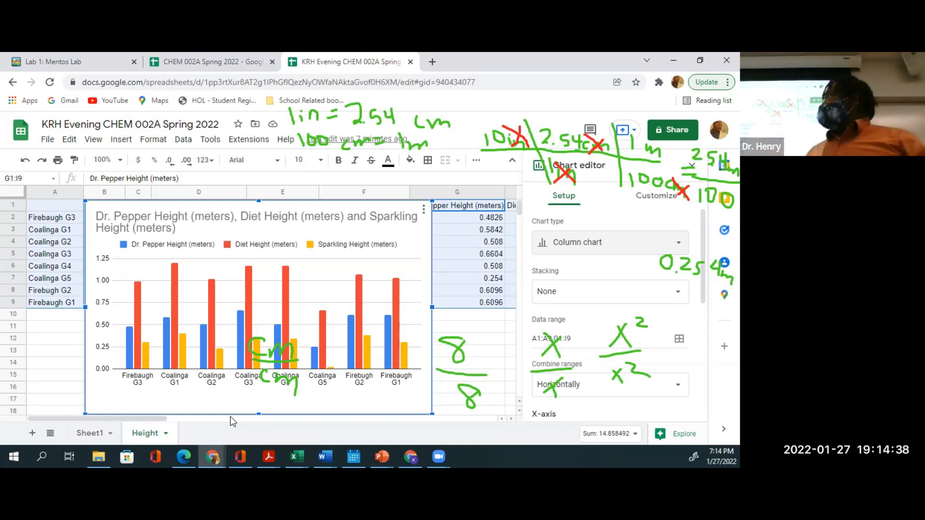
- Replace the chart title with "Comparison of Height"
{"action": "left_click", "coordinate": [285, 224]}
{"action": "left_click", "coordinate": [285, 221]}
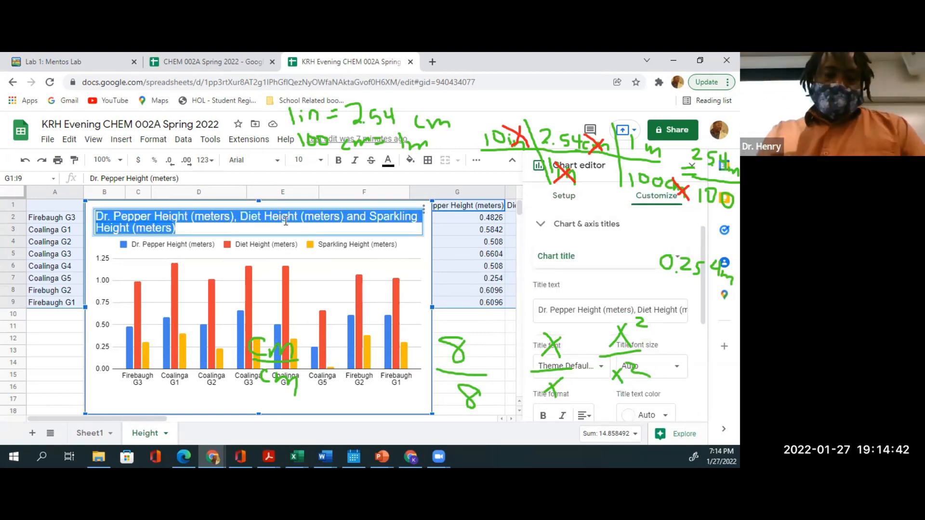
{"action": "key", "text": "BackSpace"}
{"action": "type", "text": "C"}
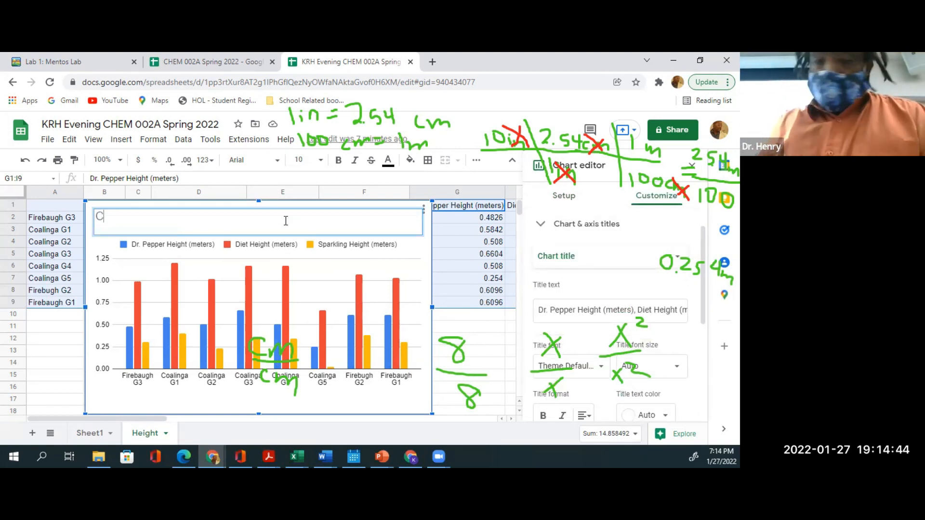
{"action": "type", "text": "ompar"}
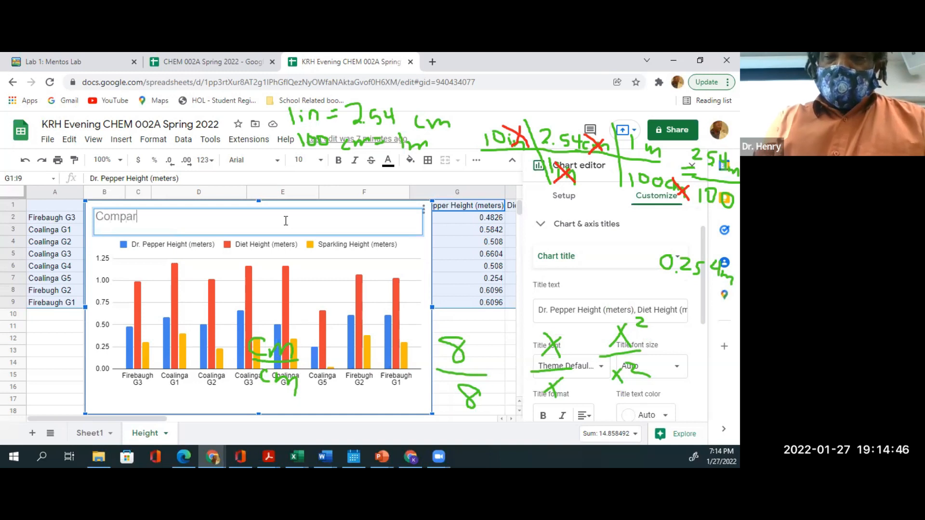
{"action": "type", "text": "ison of Heigt"}
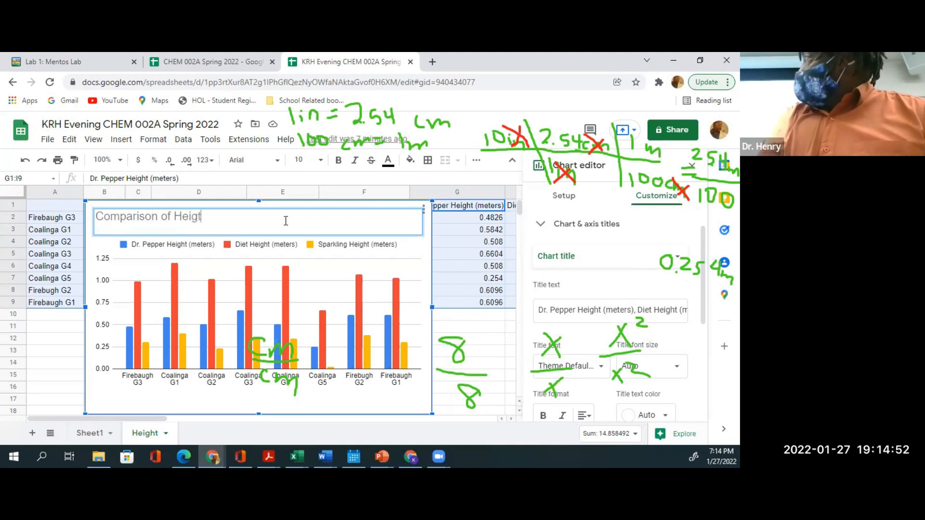
{"action": "key", "text": "BackSpace"}
{"action": "key", "text": "BackSpace"}
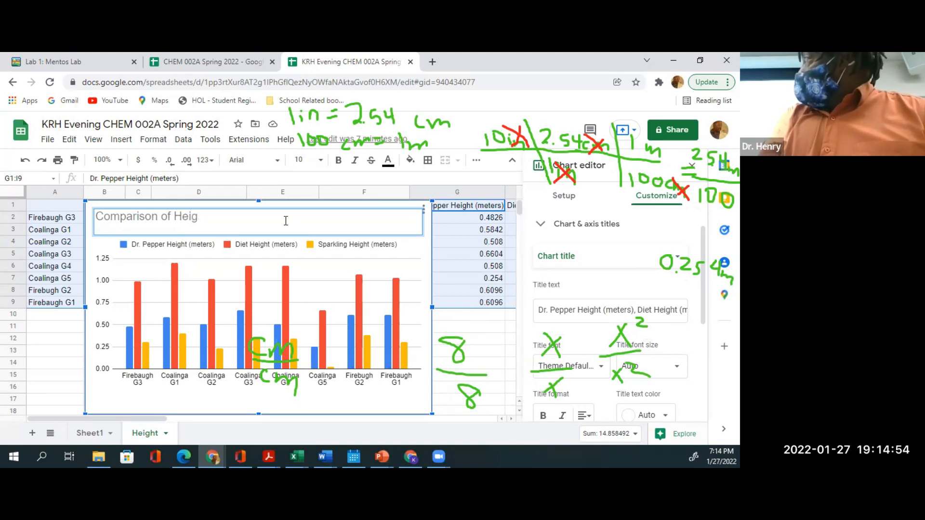
{"action": "type", "text": "ht"}
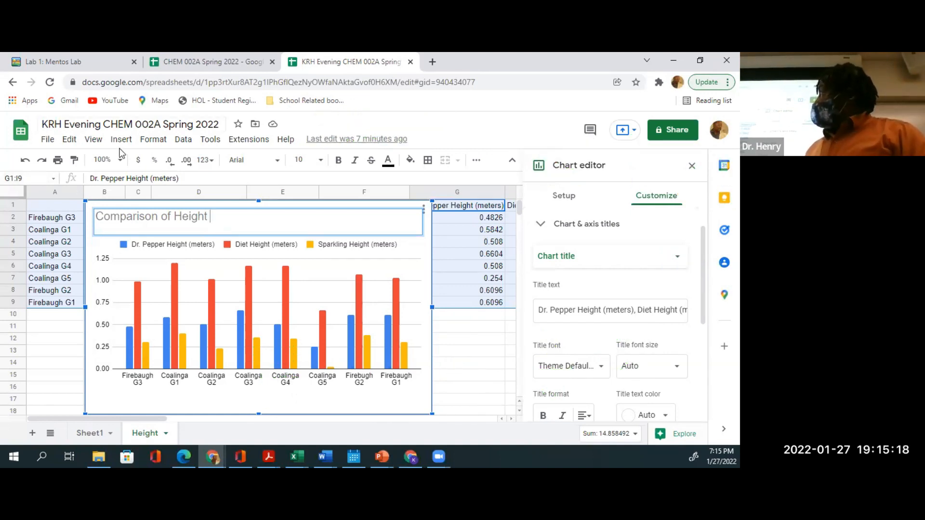
{"action": "left_click", "coordinate": [199, 255]}
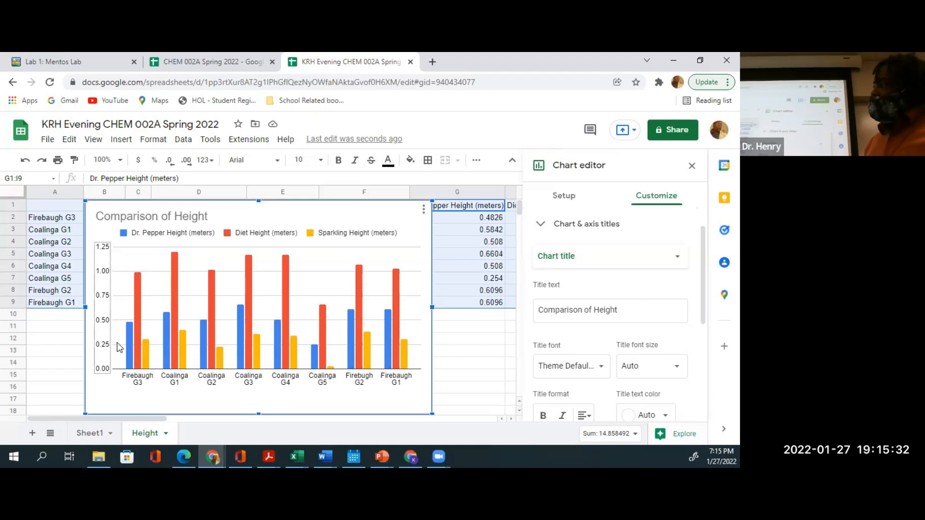
- Set the chart's vertical axis title to "Height (meters)"
{"action": "left_click", "coordinate": [575, 261]}
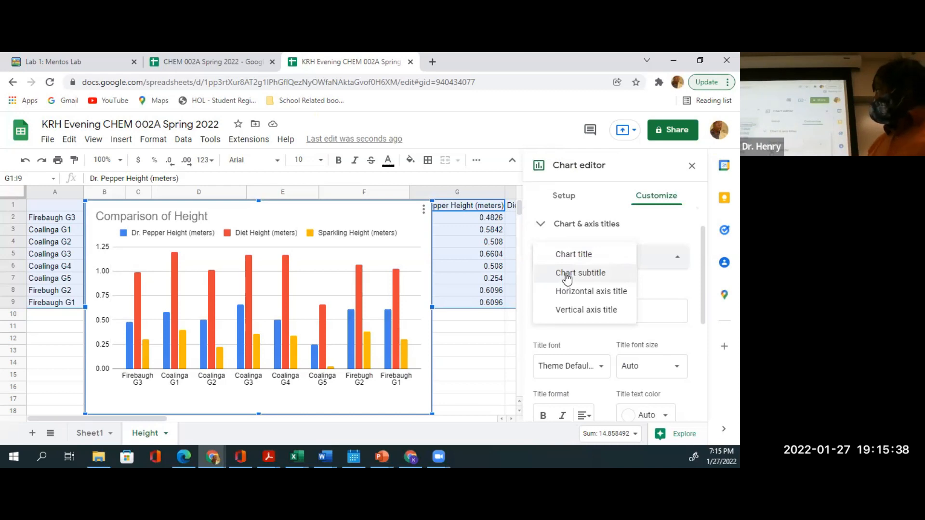
{"action": "left_click", "coordinate": [567, 309]}
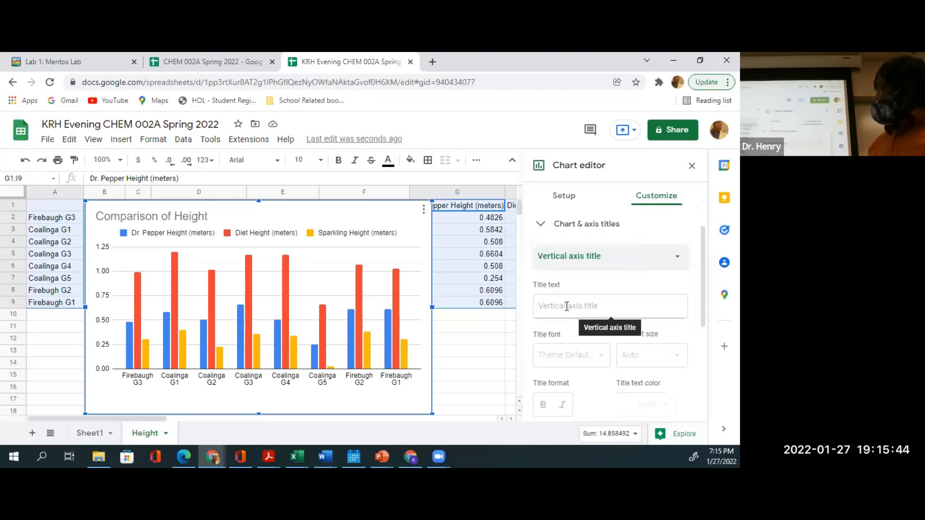
{"action": "left_click", "coordinate": [566, 307]}
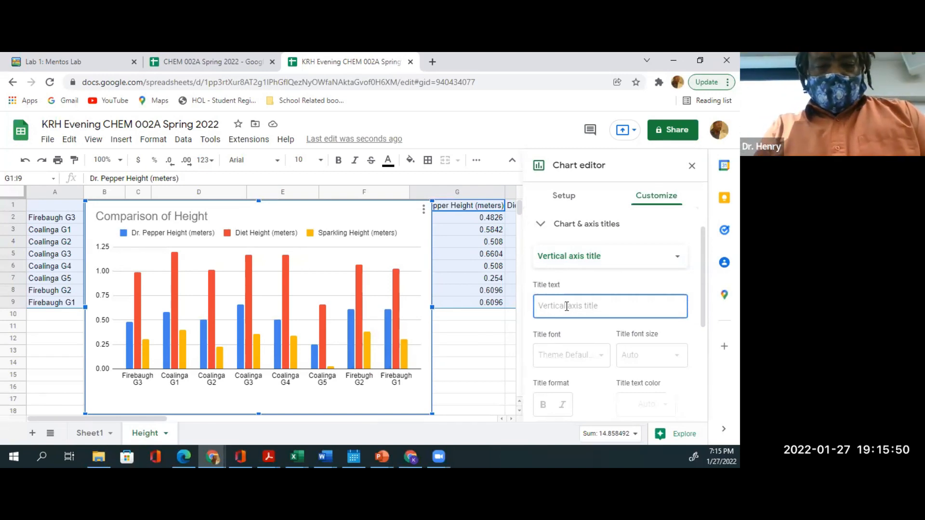
{"action": "type", "text": "Hi"}
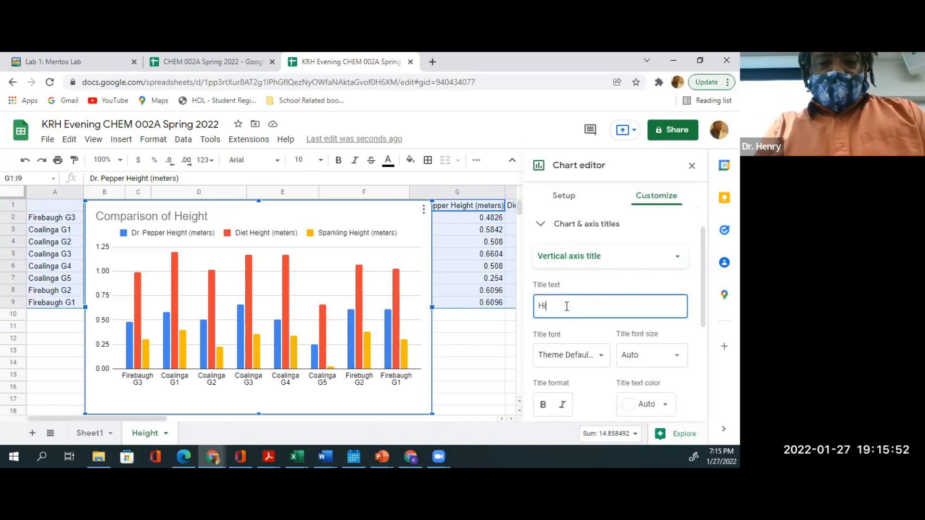
{"action": "type", "text": "e"}
{"action": "key", "text": "BackSpace"}
{"action": "key", "text": "BackSpace"}
{"action": "type", "text": "ei"}
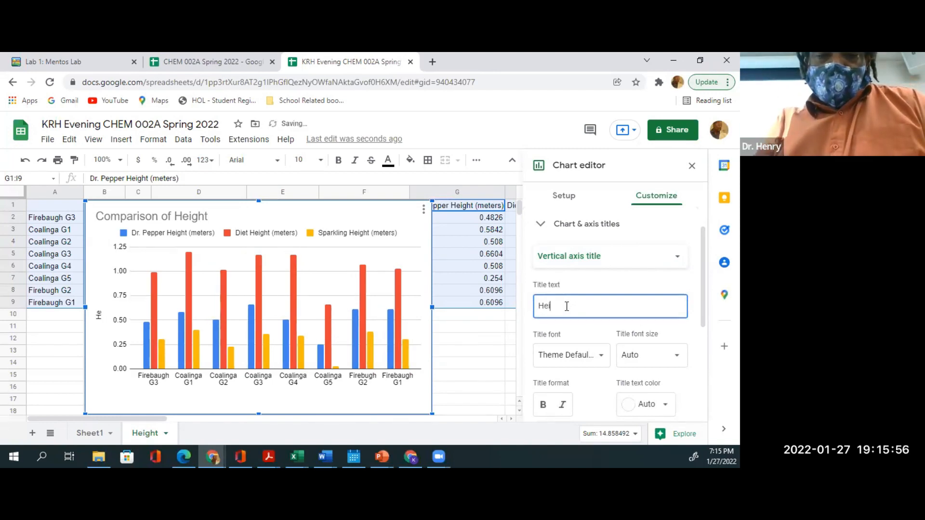
{"action": "type", "text": "ght (meter)"}
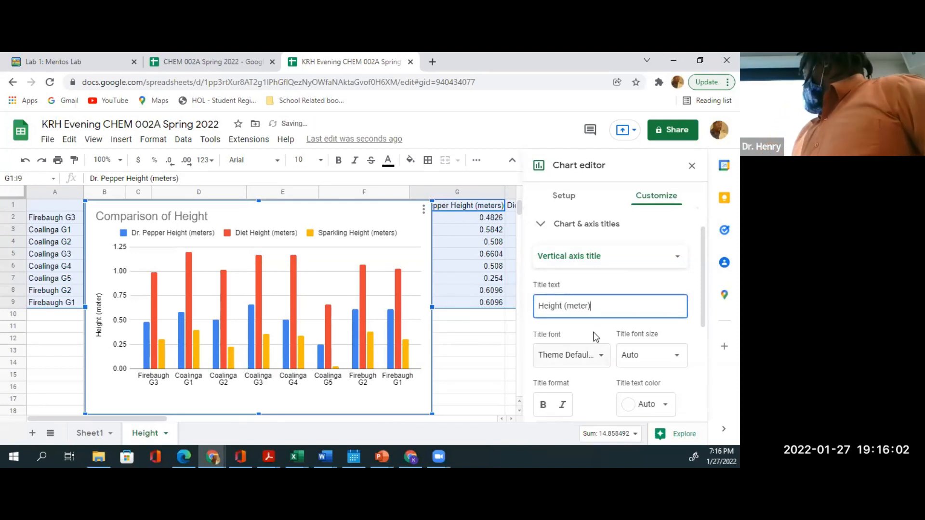
{"action": "type", "text": "s)"}
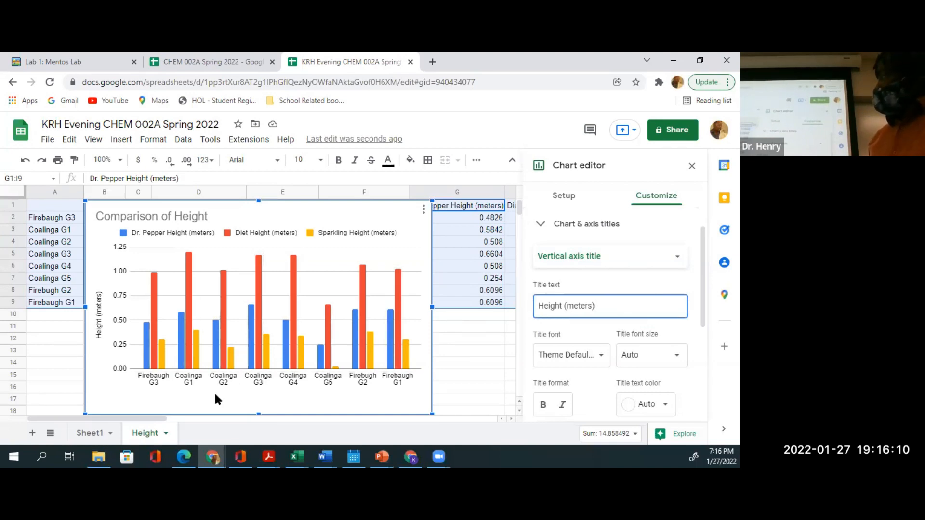
- Set the chart's horizontal axis title to "Groups"
{"action": "left_click", "coordinate": [587, 266]}
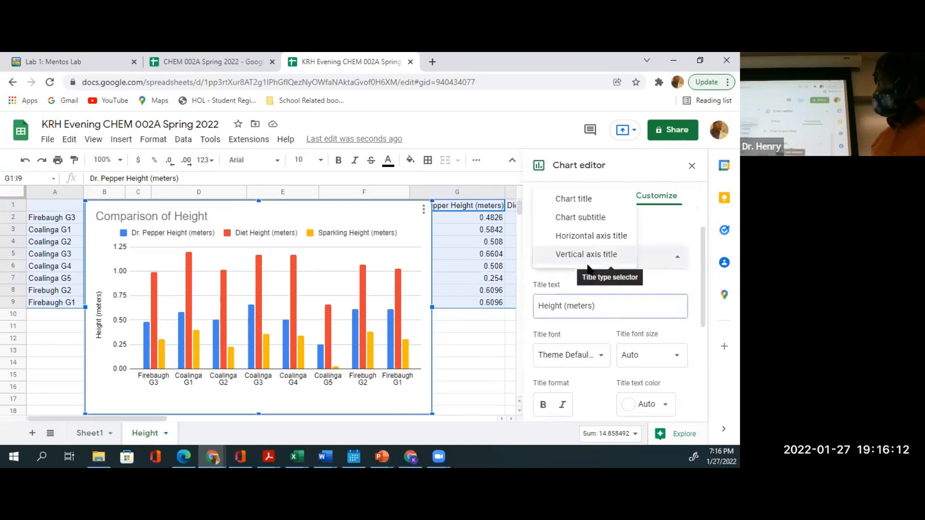
{"action": "left_click", "coordinate": [581, 239]}
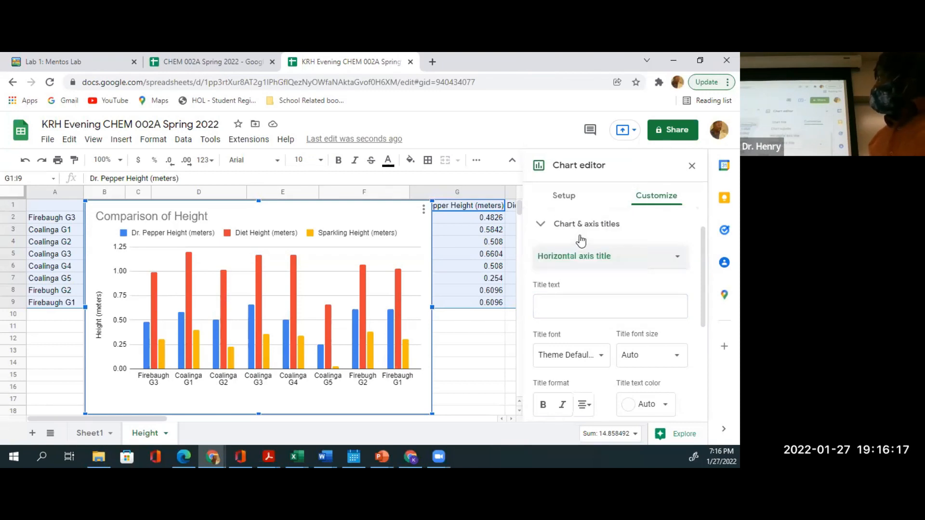
{"action": "left_click", "coordinate": [541, 305]}
{"action": "type", "text": "Di"}
{"action": "type", "text": "oups"}
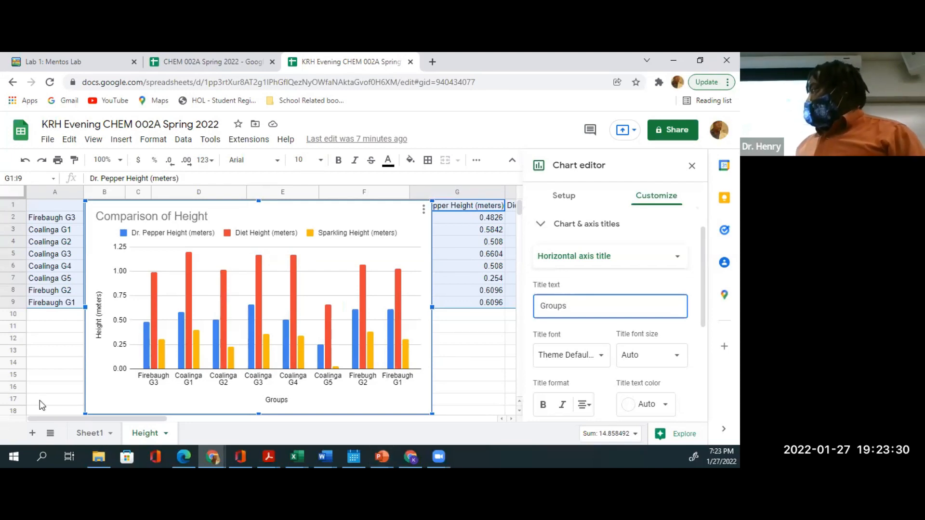
- Add a new sheet to the workbook and rename it TEMP
{"action": "left_click", "coordinate": [32, 434]}
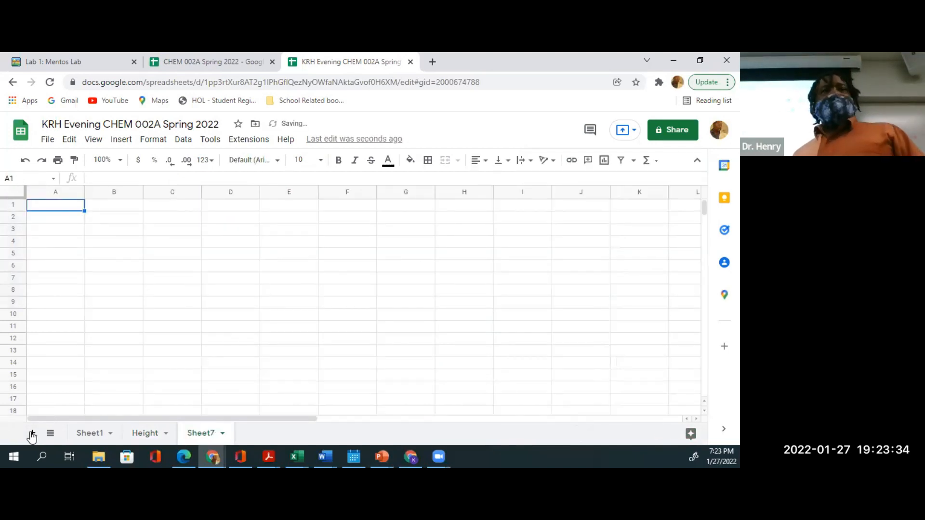
{"action": "double_click", "coordinate": [194, 435]}
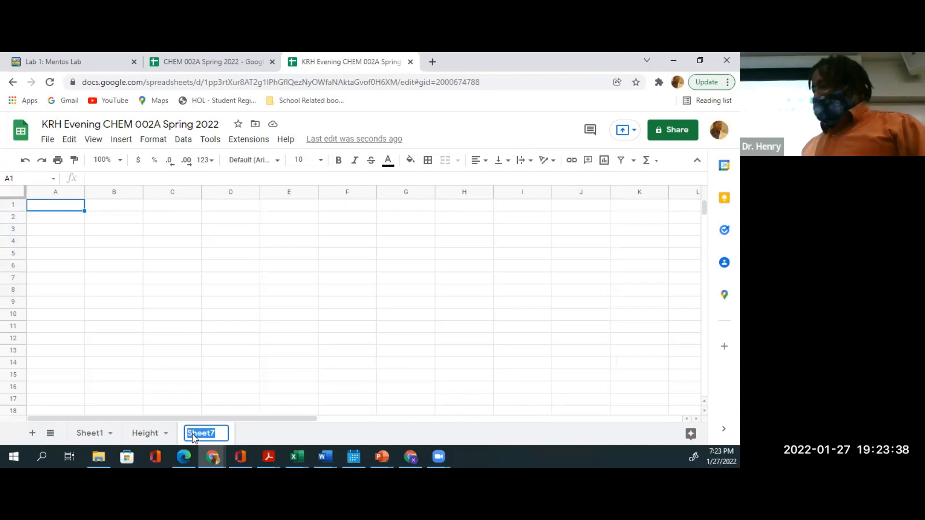
{"action": "type", "text": "TEMP"}
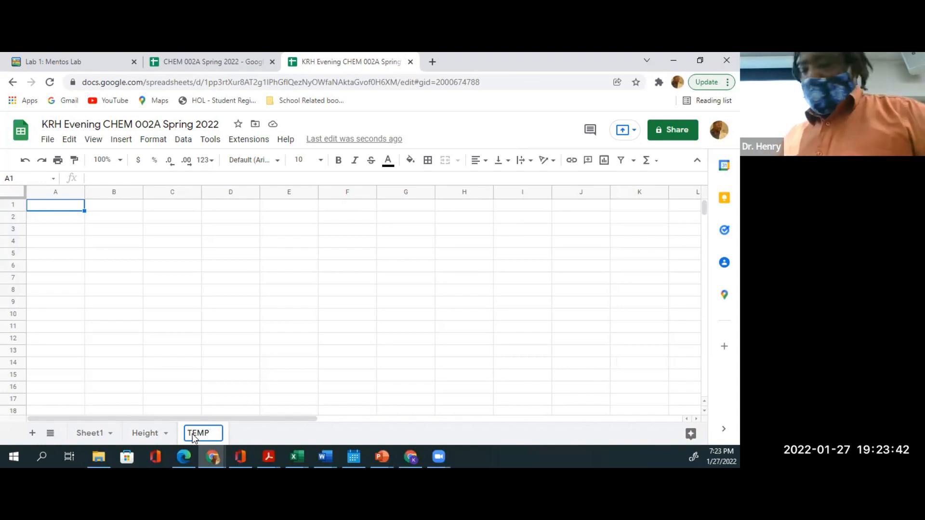
{"action": "left_click", "coordinate": [279, 391]}
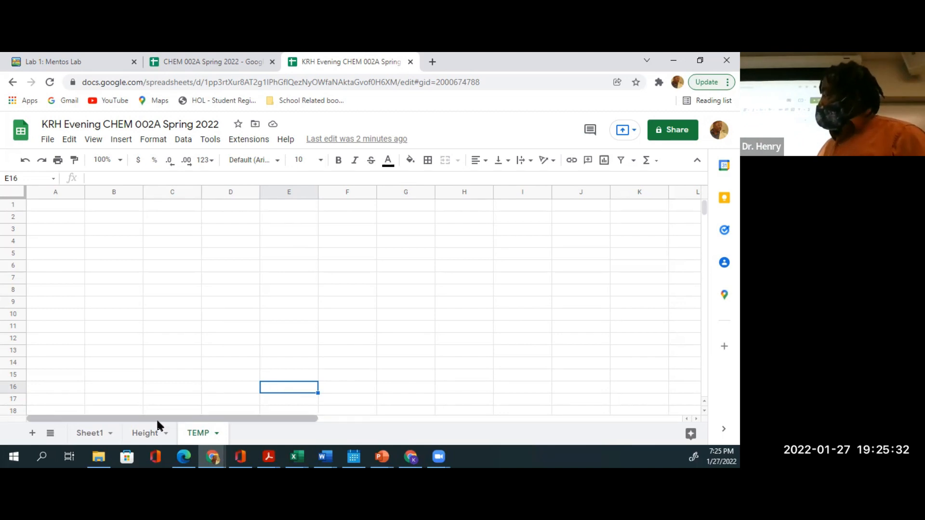
- Copy Sheet1's group labels A1:C9 together with the Dr. Pepper, Diet and Sparkling start and end temperatures in F1:G9, M1:N9 and T1:U9
{"action": "left_click", "coordinate": [103, 434]}
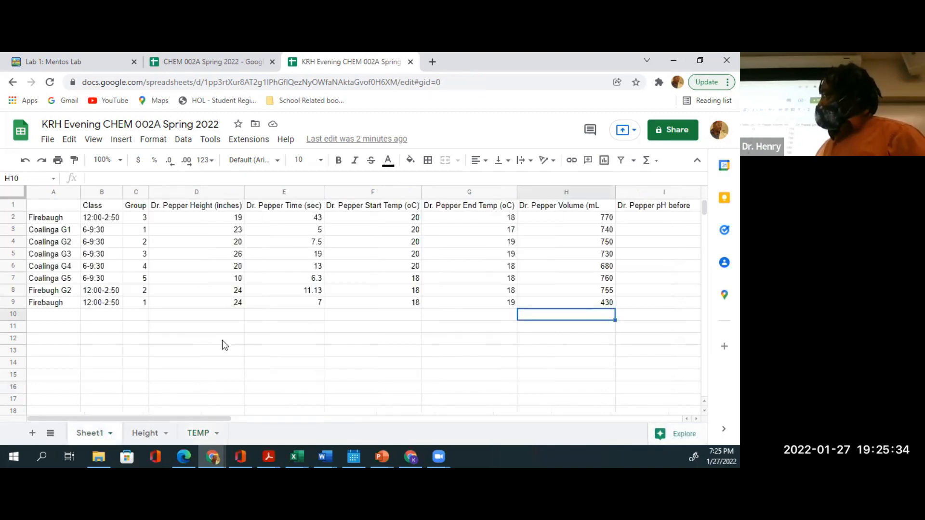
{"action": "left_click", "coordinate": [189, 361]}
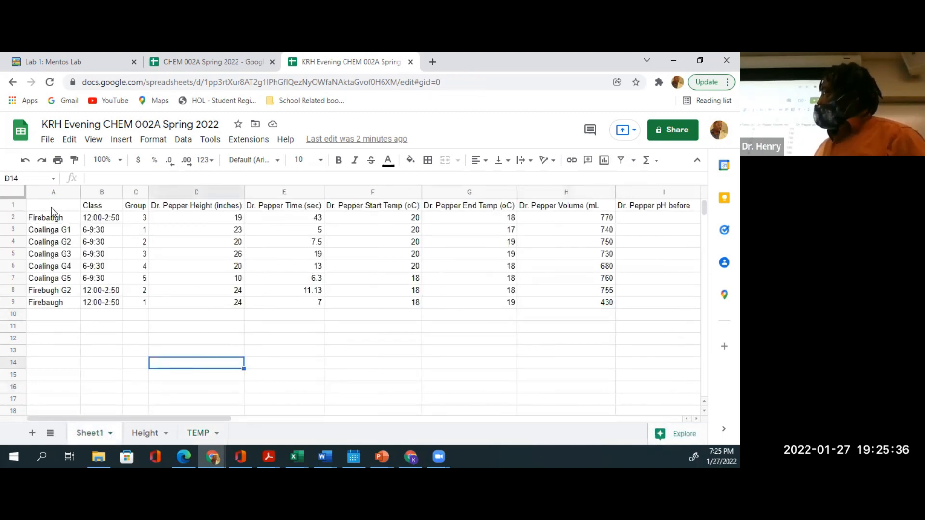
{"action": "left_click_drag", "start_coordinate": [37, 206], "coordinate": [127, 305]}
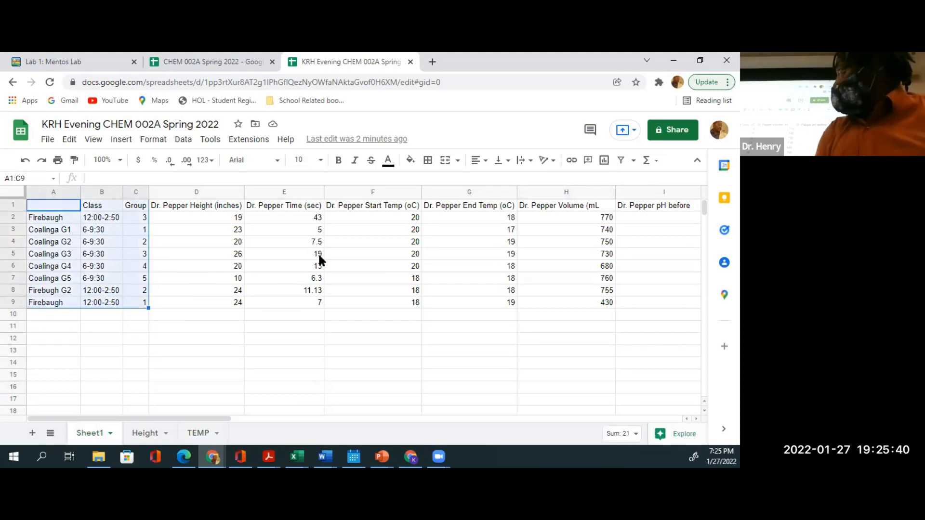
{"action": "left_click_drag", "start_coordinate": [381, 206], "coordinate": [470, 303]}
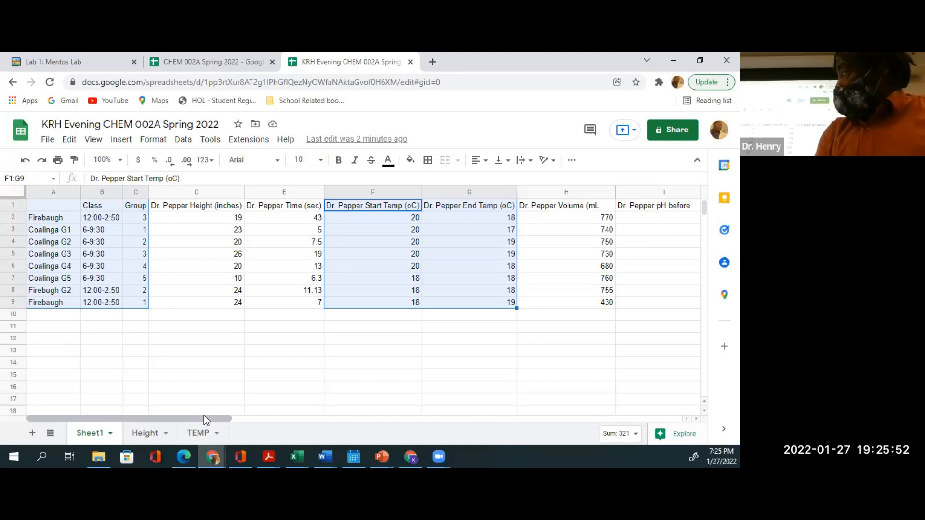
{"action": "left_click_drag", "start_coordinate": [213, 420], "coordinate": [426, 454]}
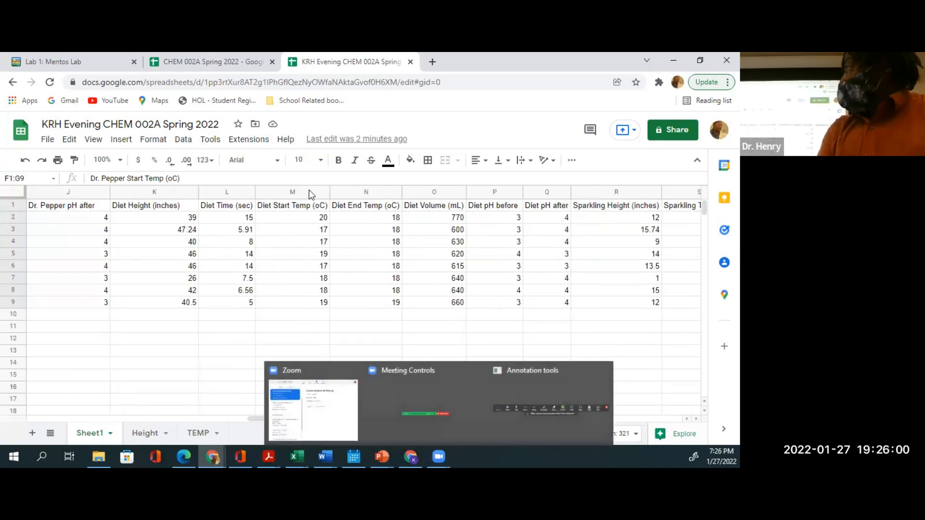
{"action": "left_click_drag", "start_coordinate": [268, 209], "coordinate": [365, 298]}
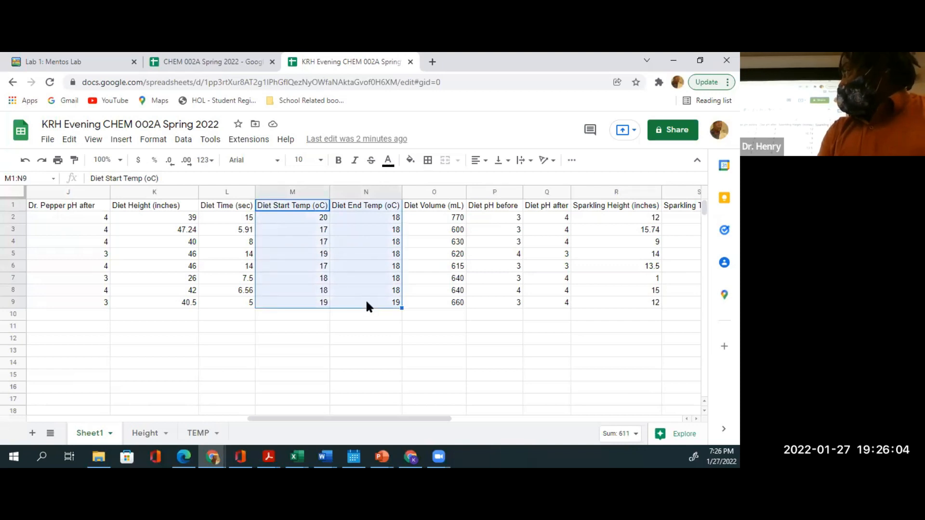
{"action": "left_click_drag", "start_coordinate": [317, 418], "coordinate": [433, 456]}
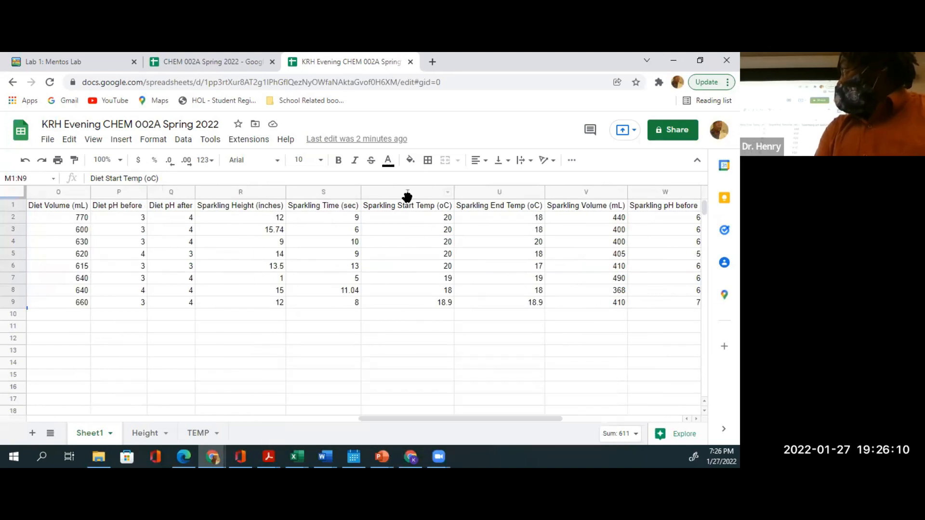
{"action": "left_click_drag", "start_coordinate": [404, 210], "coordinate": [479, 302]}
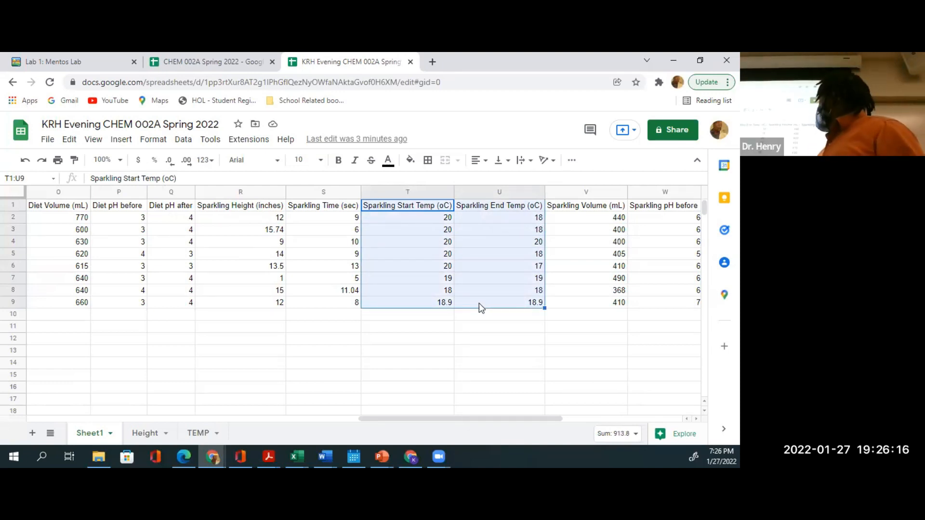
{"action": "key", "text": "ctrl+c"}
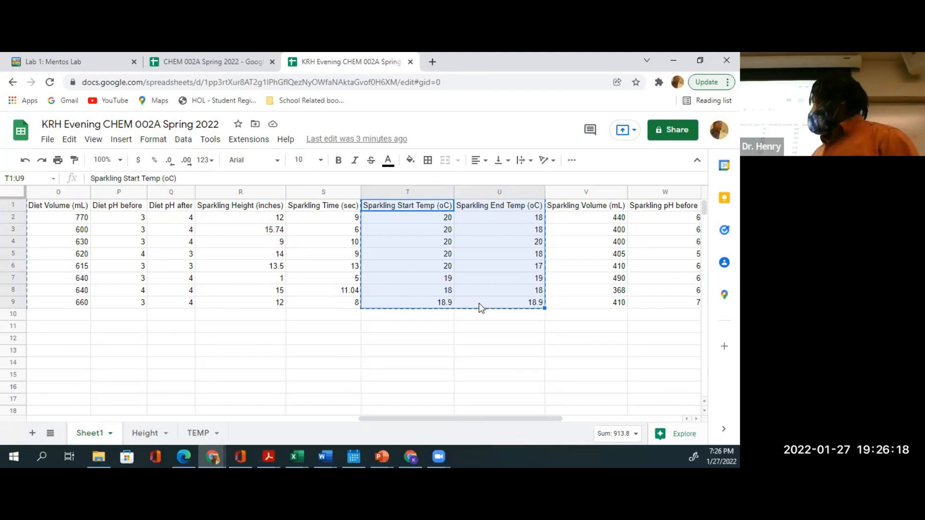
- Paste the copied group labels and temperature columns into the TEMP sheet starting at A1
{"action": "left_click", "coordinate": [200, 433]}
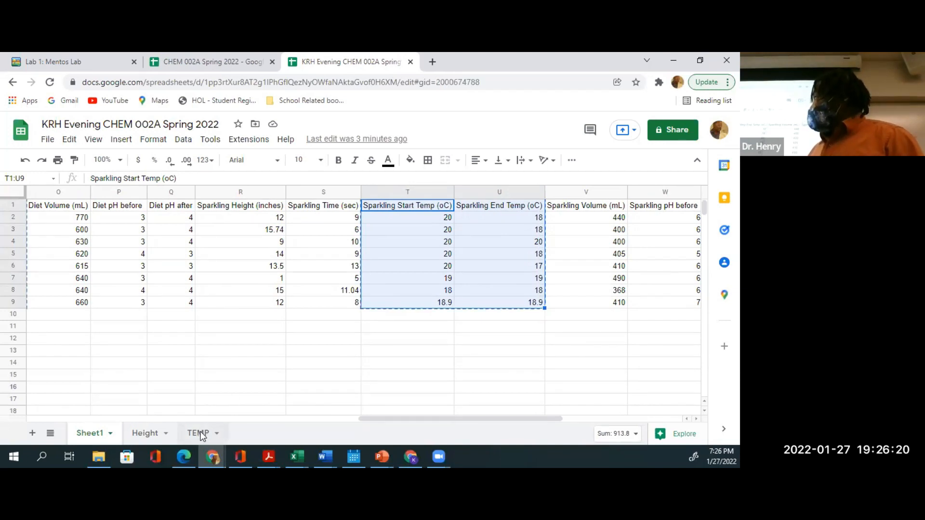
{"action": "left_click", "coordinate": [54, 207]}
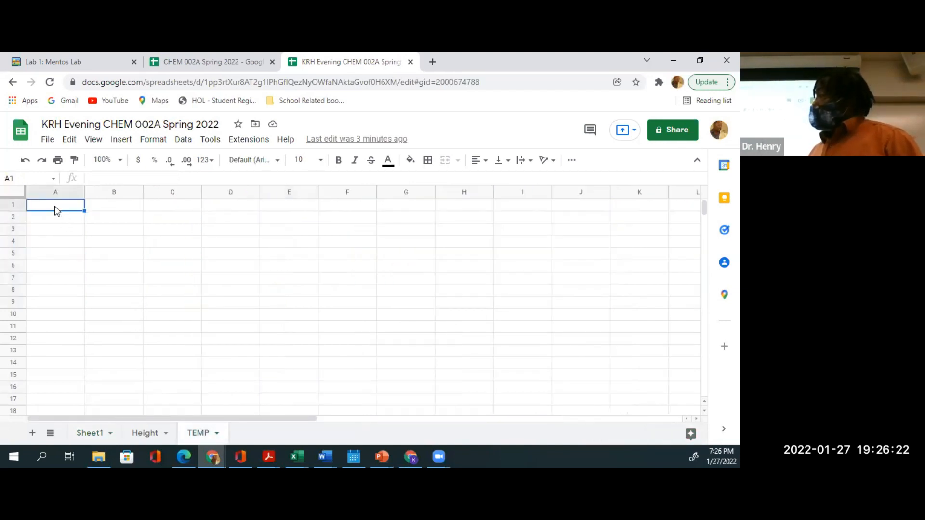
{"action": "key", "text": "ctrl+v"}
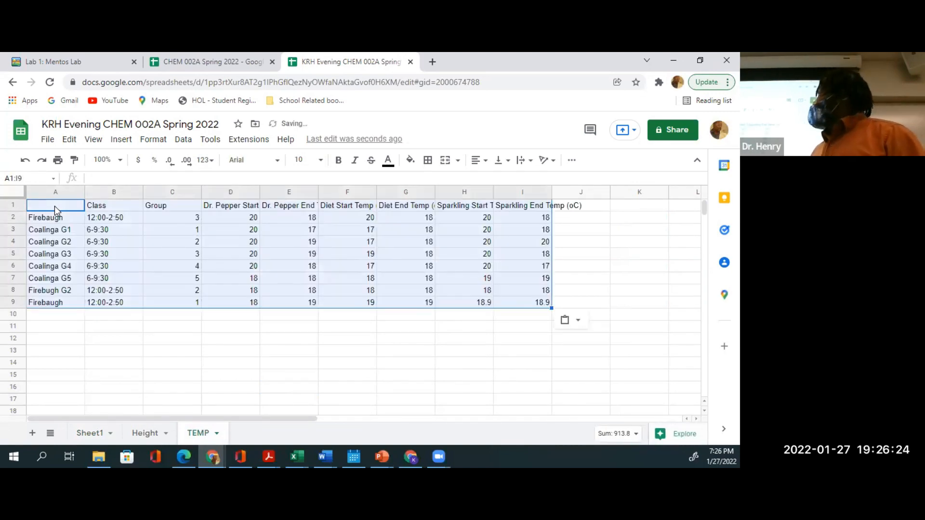
{"action": "left_click", "coordinate": [340, 361]}
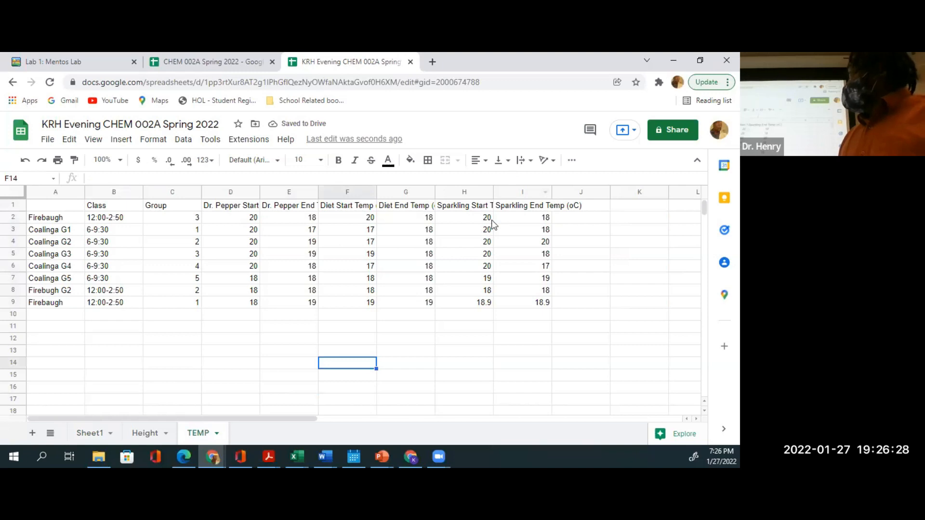
- Auto-fit the widths of columns A through I on the TEMP sheet to their contents
{"action": "left_click_drag", "start_coordinate": [42, 194], "coordinate": [505, 219]}
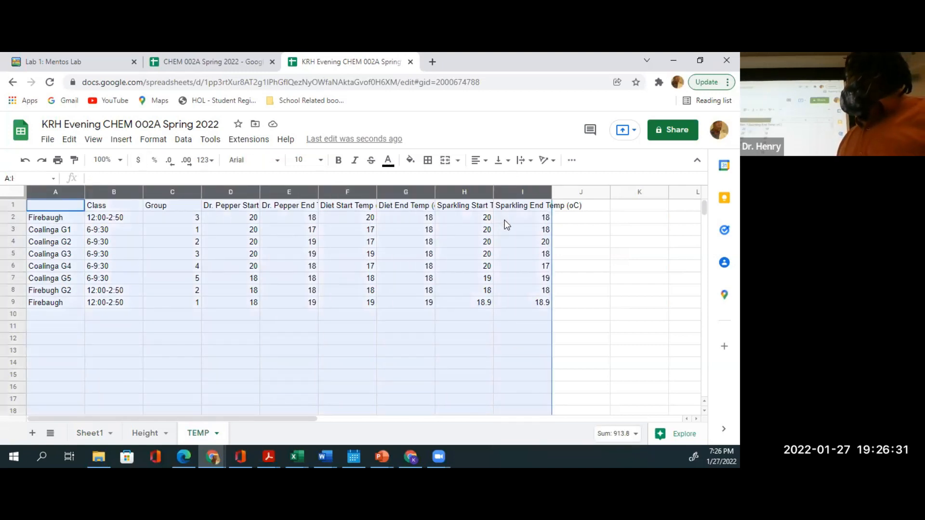
{"action": "double_click", "coordinate": [552, 194]}
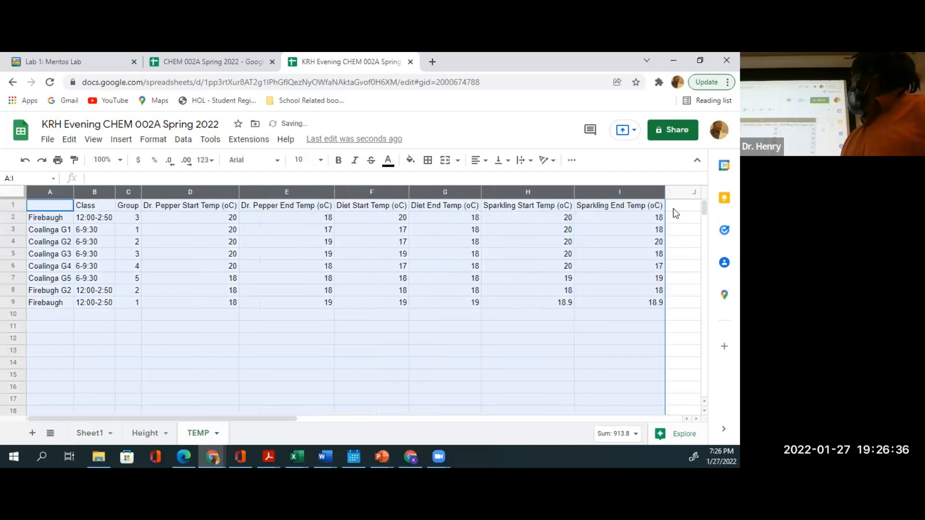
{"action": "left_click", "coordinate": [684, 192]}
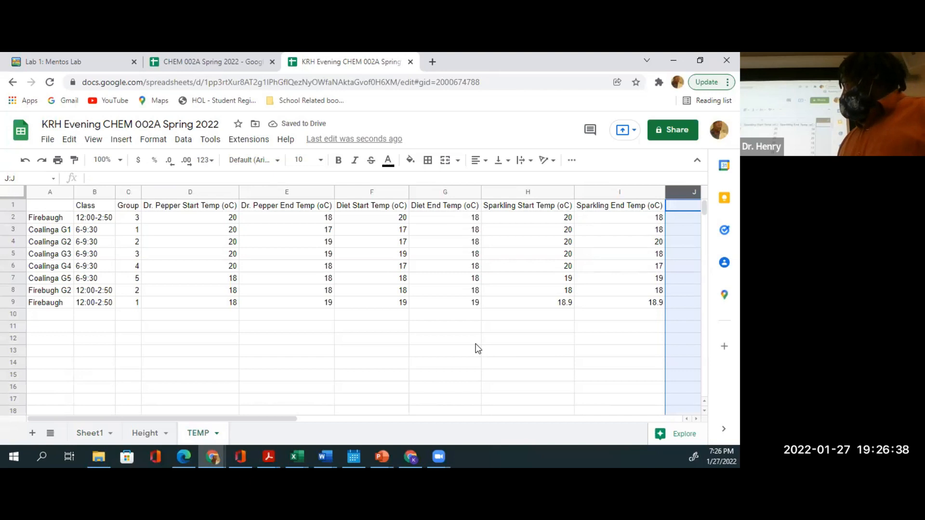
- Copy the three Start Temp (oC) headers from D1, F1 and H1 into J1:L1
{"action": "scroll", "coordinate": [475, 343], "scroll_direction": "right", "scroll_amount": 2}
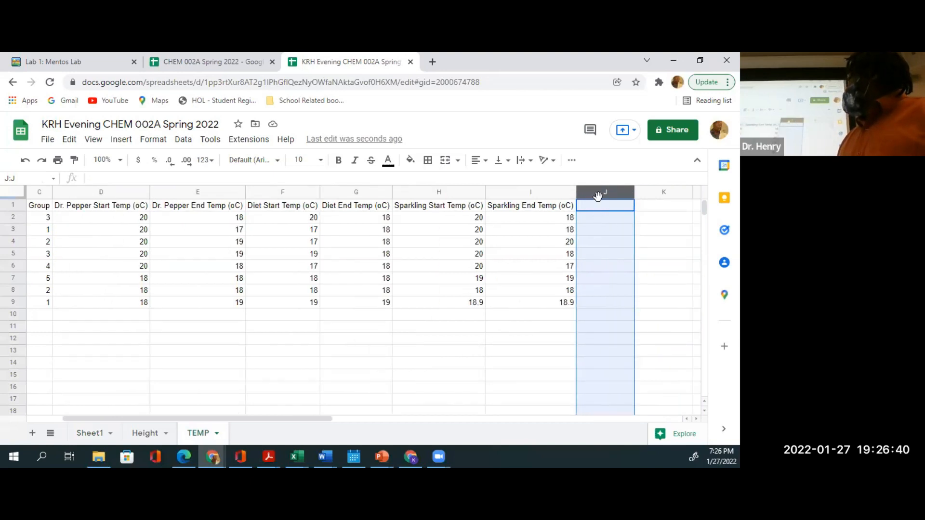
{"action": "left_click", "coordinate": [598, 208]}
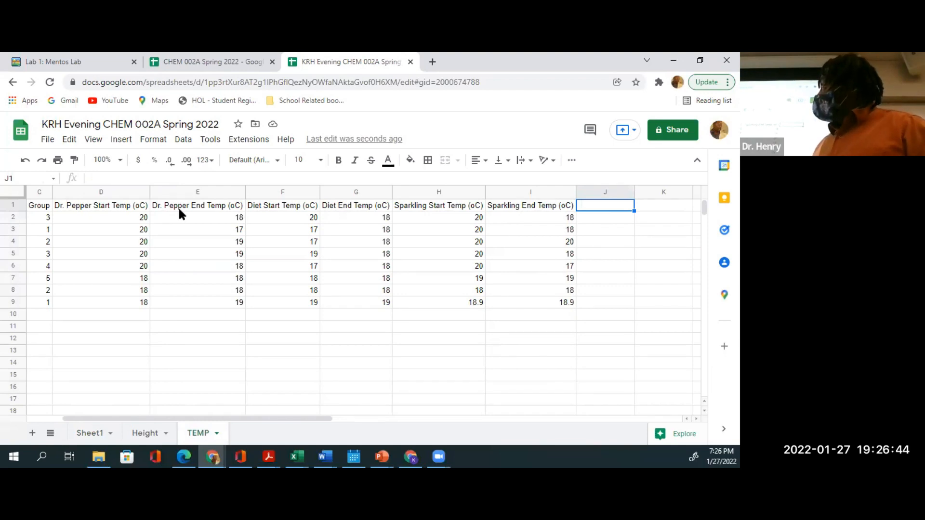
{"action": "left_click", "coordinate": [122, 212]}
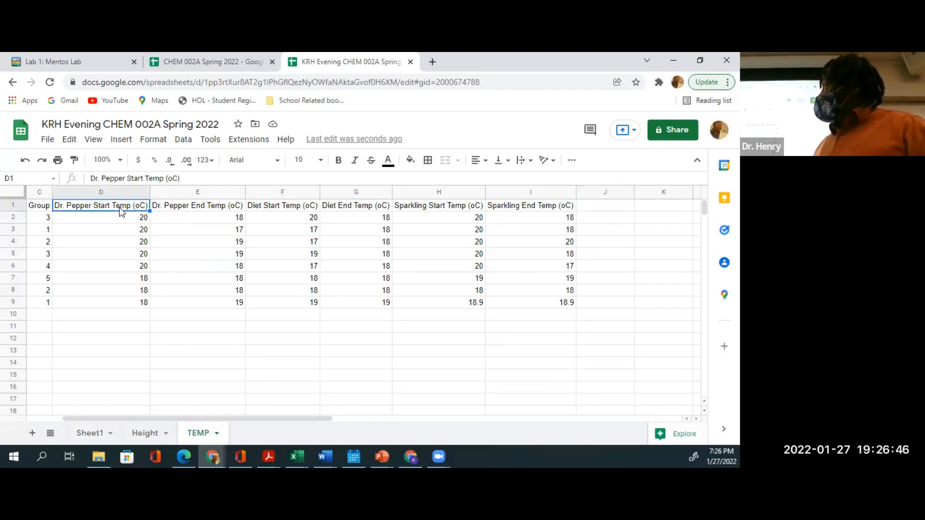
{"action": "left_click", "coordinate": [264, 204], "text": "ctrl"}
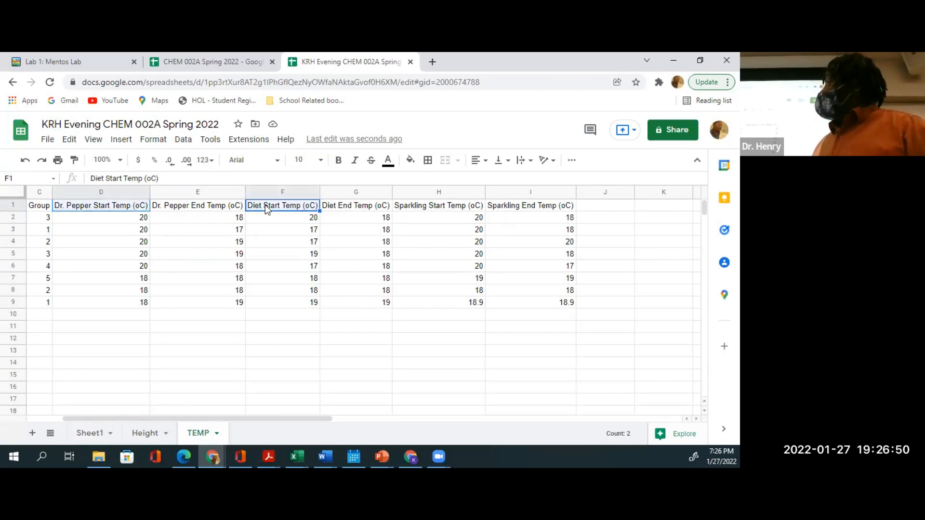
{"action": "left_click", "coordinate": [431, 207], "text": "ctrl"}
{"action": "key", "text": "ctrl+c"}
{"action": "left_click", "coordinate": [609, 211]}
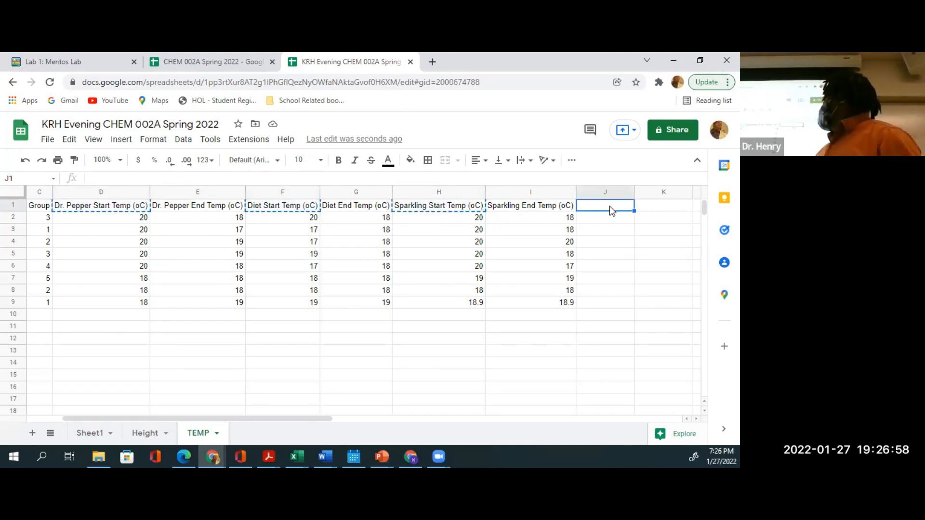
{"action": "key", "text": "ctrl+v"}
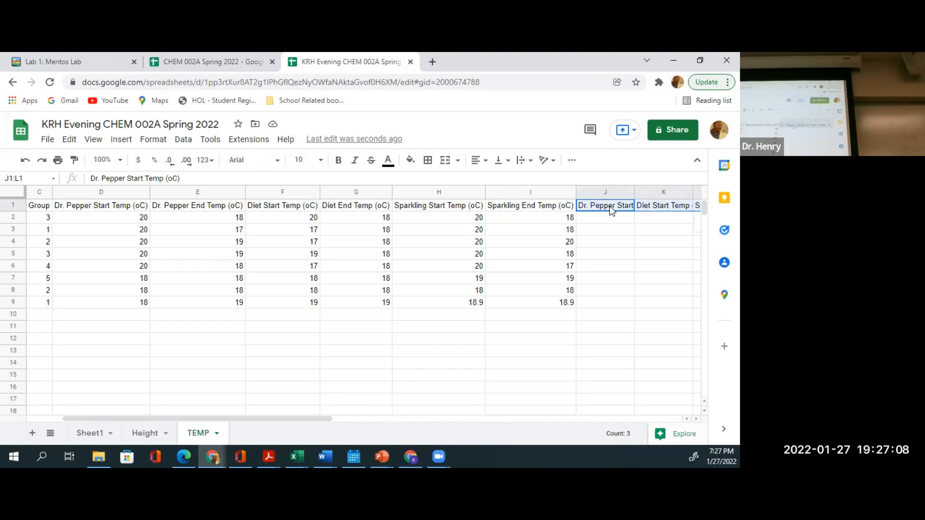
- Auto-fit the widths of columns J through L to the copied headers
{"action": "left_click", "coordinate": [605, 232]}
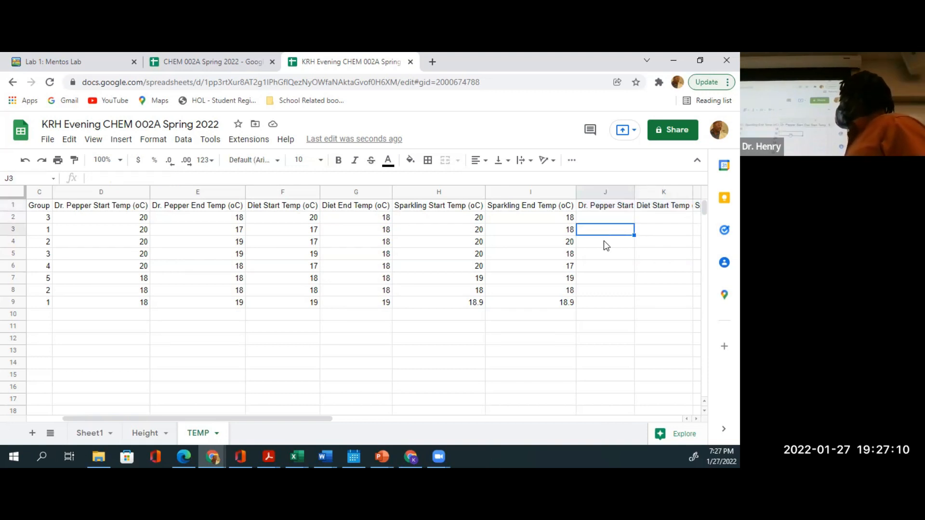
{"action": "scroll", "coordinate": [604, 241], "scroll_direction": "right", "scroll_amount": 5}
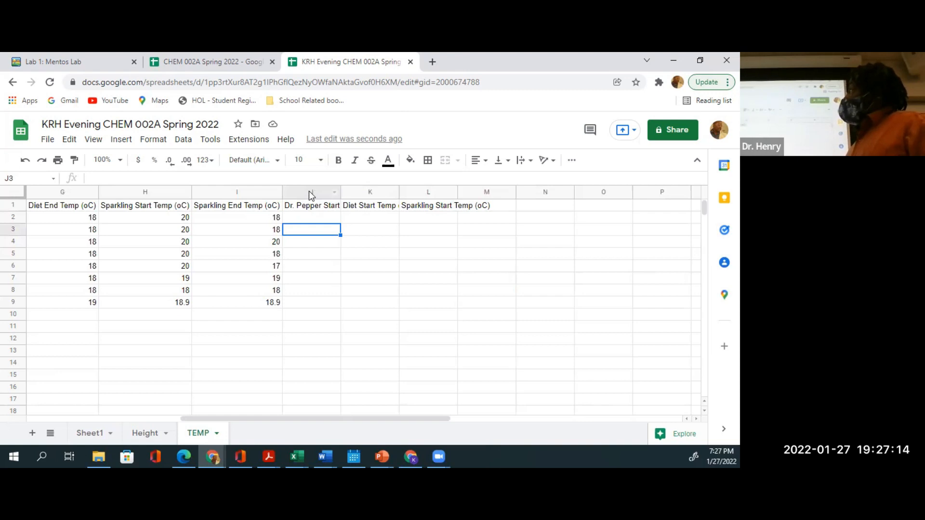
{"action": "left_click", "coordinate": [300, 266]}
{"action": "left_click_drag", "start_coordinate": [304, 192], "coordinate": [432, 210]}
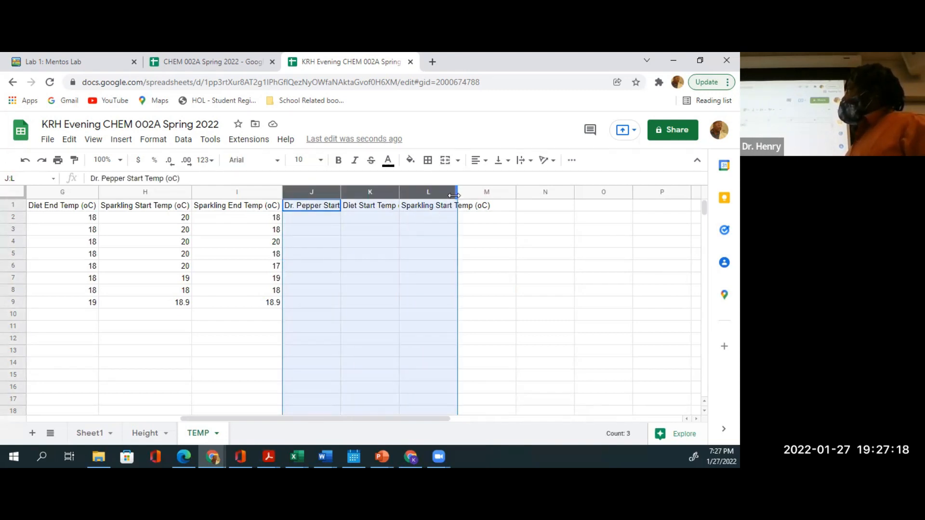
{"action": "double_click", "coordinate": [455, 195]}
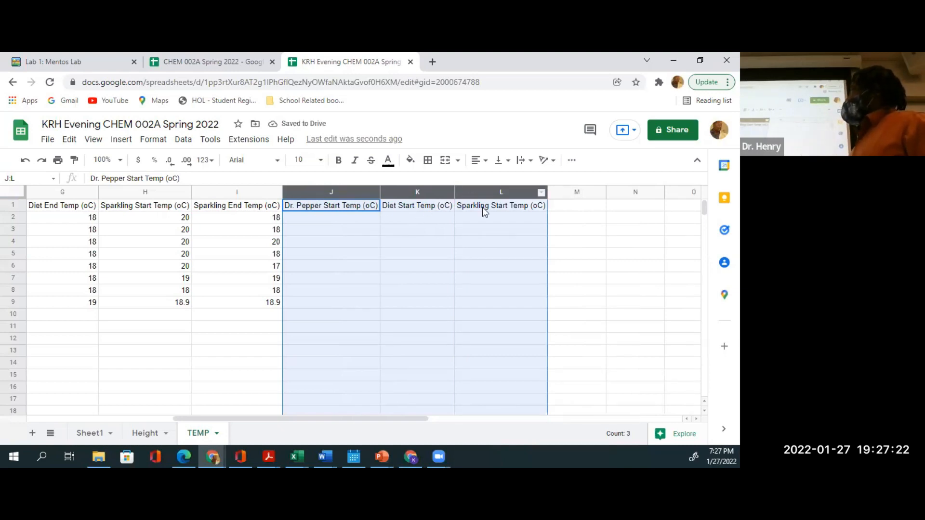
{"action": "left_click", "coordinate": [463, 240]}
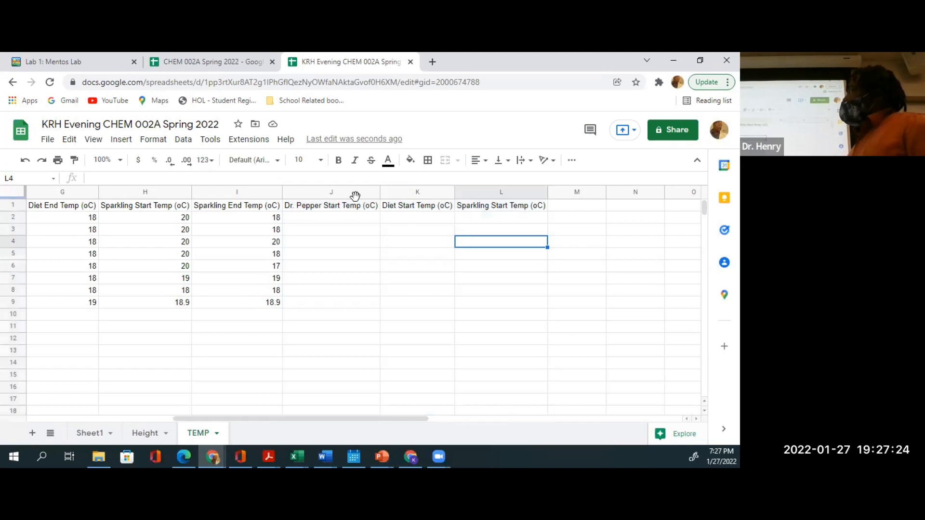
{"action": "left_click", "coordinate": [292, 207]}
{"action": "left_click", "coordinate": [296, 257]}
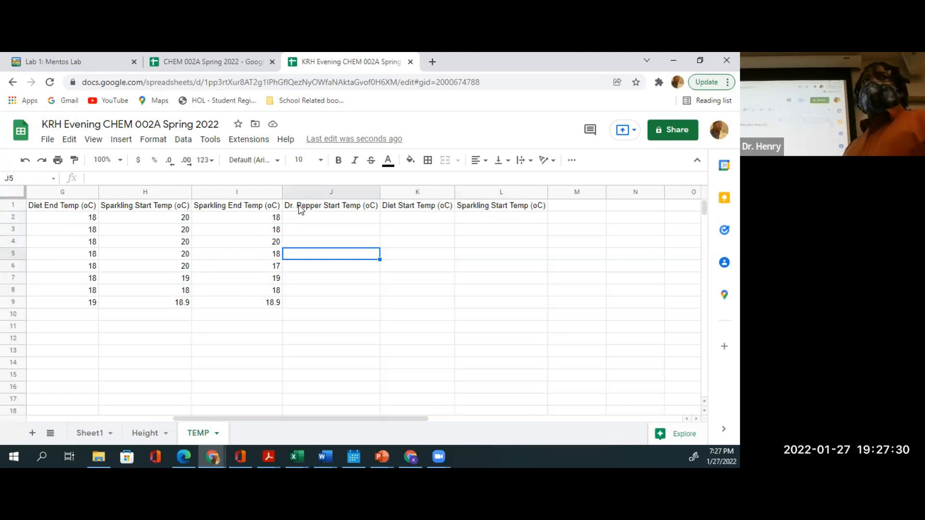
{"action": "left_click", "coordinate": [302, 229]}
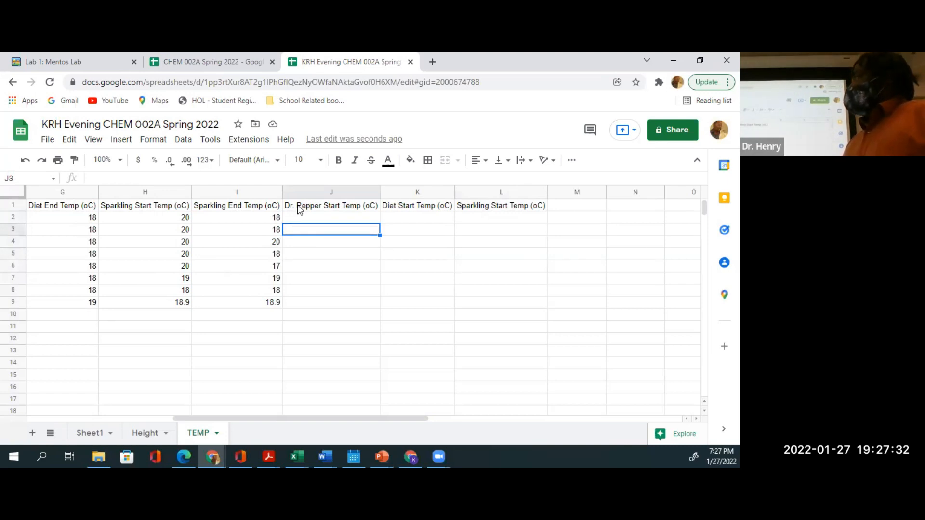
- Replace every "Start" with "Change in" within the headers J1:L1 using Find and replace
{"action": "left_click", "coordinate": [355, 208]}
{"action": "left_click_drag", "start_coordinate": [355, 208], "coordinate": [485, 212]}
{"action": "key", "text": "ctrl+f"}
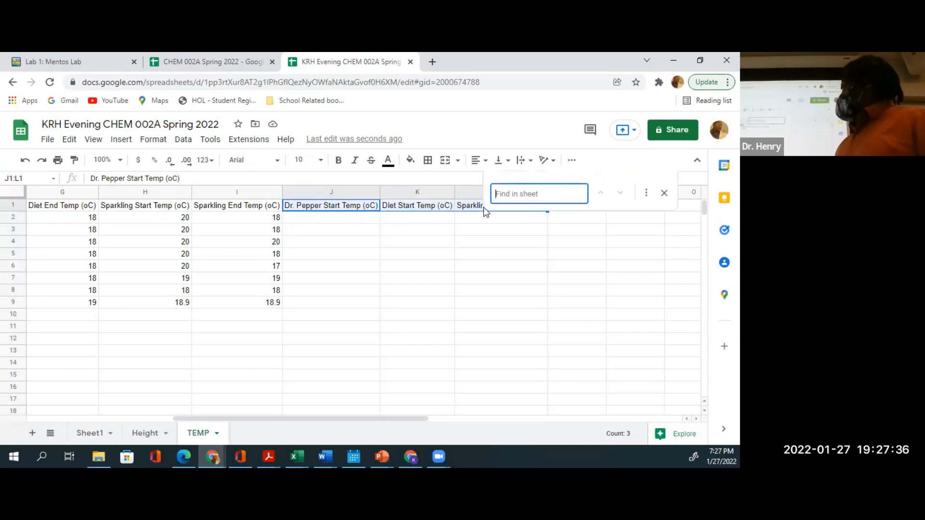
{"action": "left_click", "coordinate": [646, 193]}
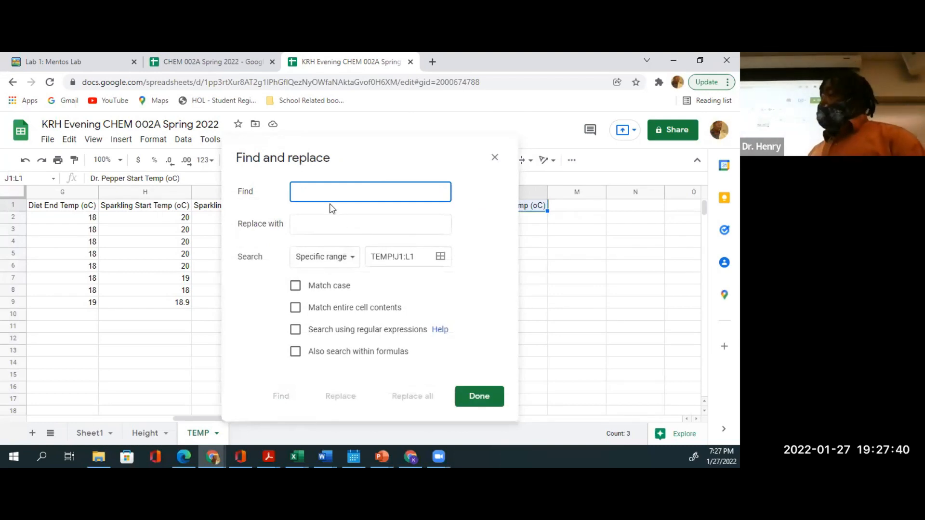
{"action": "type", "text": "Start"}
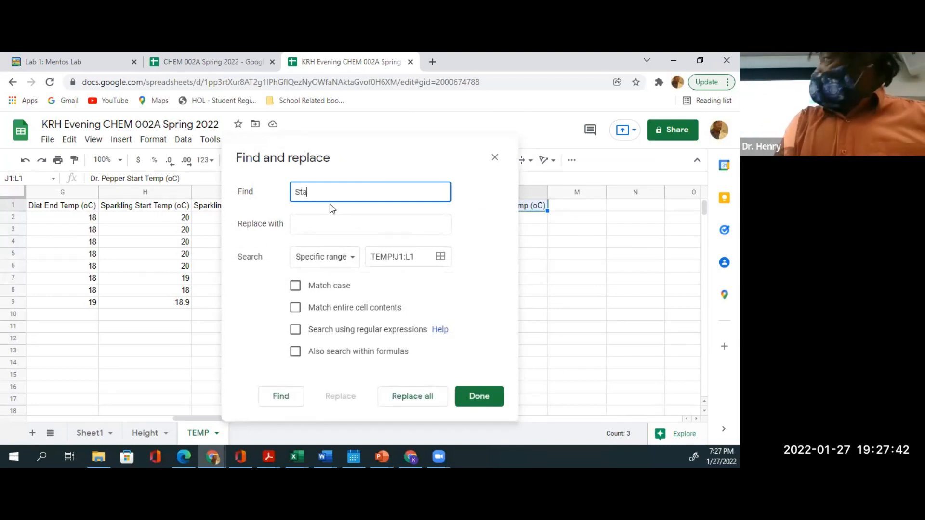
{"action": "left_click", "coordinate": [326, 225]}
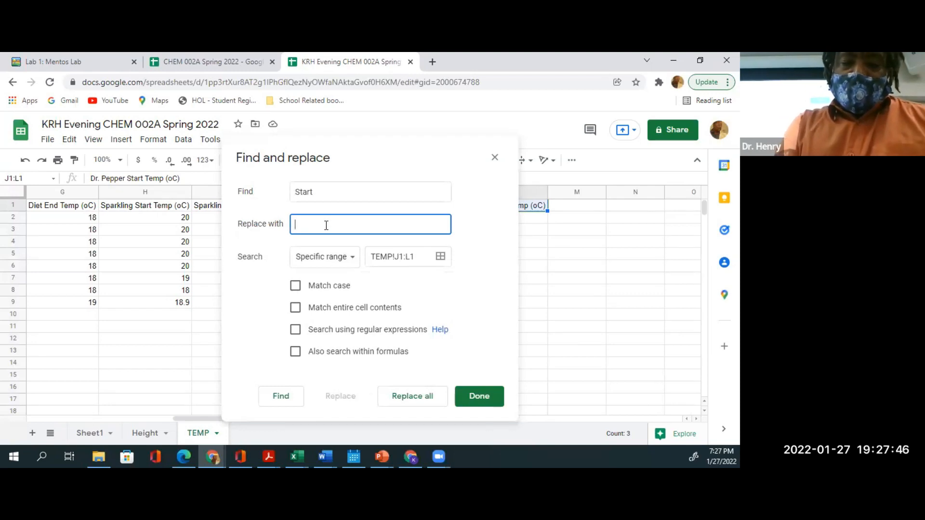
{"action": "type", "text": "Chang"}
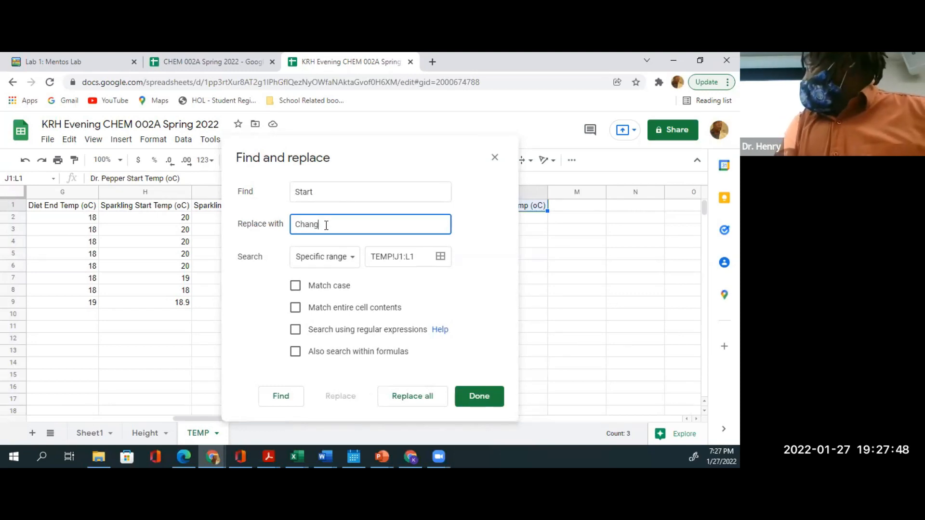
{"action": "type", "text": "e in"}
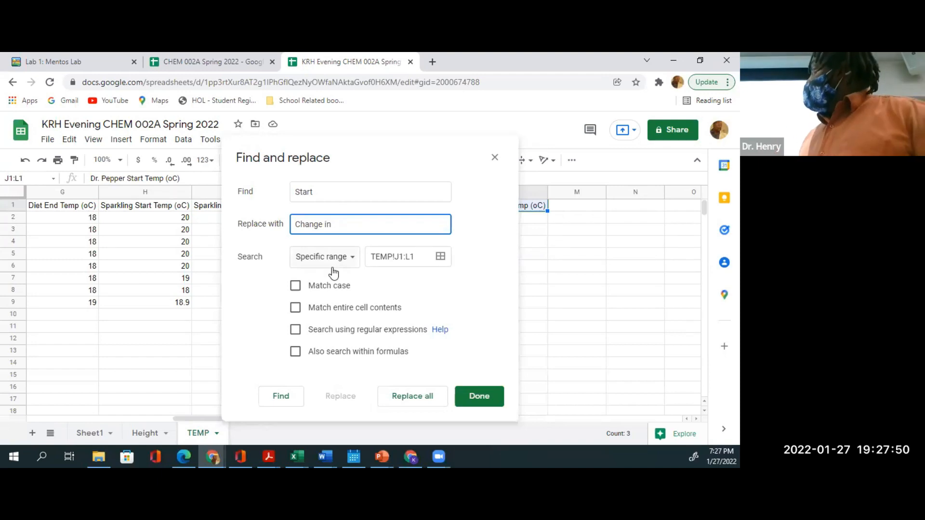
{"action": "left_click", "coordinate": [389, 397]}
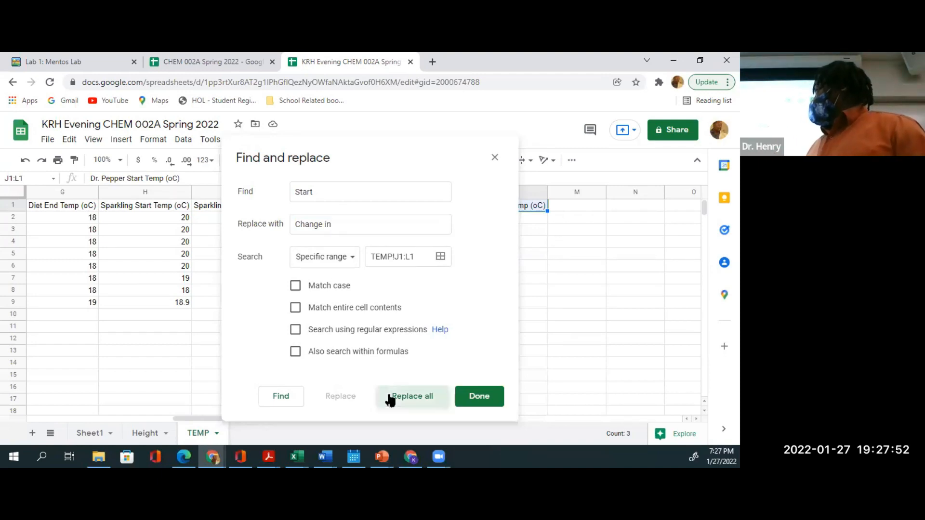
{"action": "left_click", "coordinate": [479, 396]}
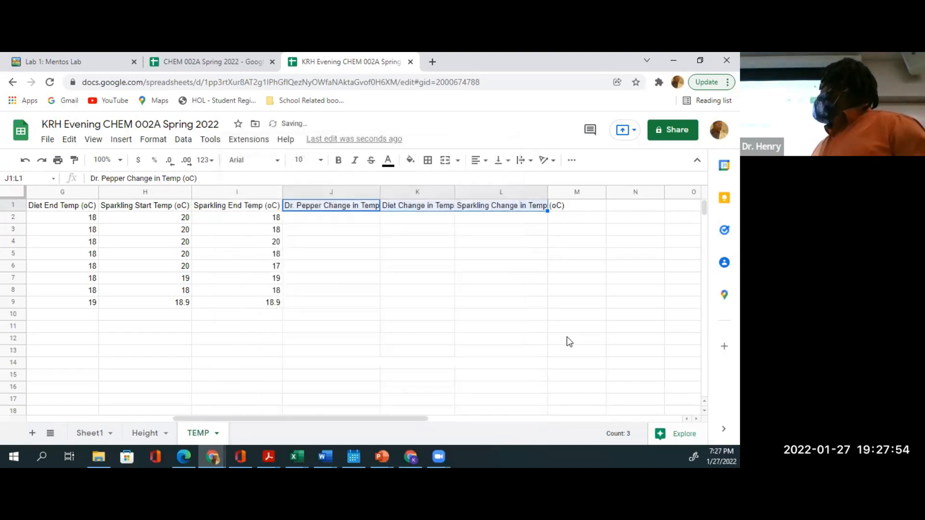
- Auto-fit the widths of columns J through L to the Change in Temp (oC) headers
{"action": "left_click", "coordinate": [387, 291]}
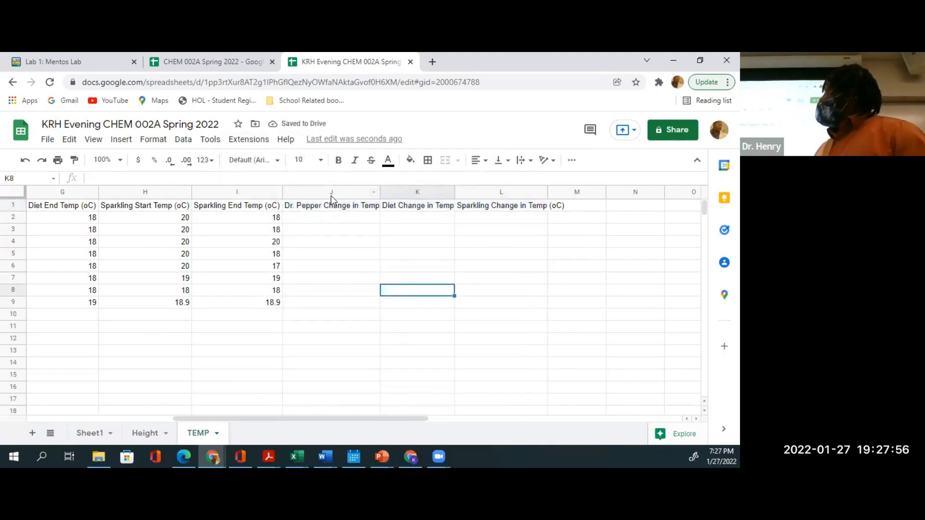
{"action": "left_click_drag", "start_coordinate": [316, 193], "coordinate": [542, 195]}
{"action": "double_click", "coordinate": [547, 193]}
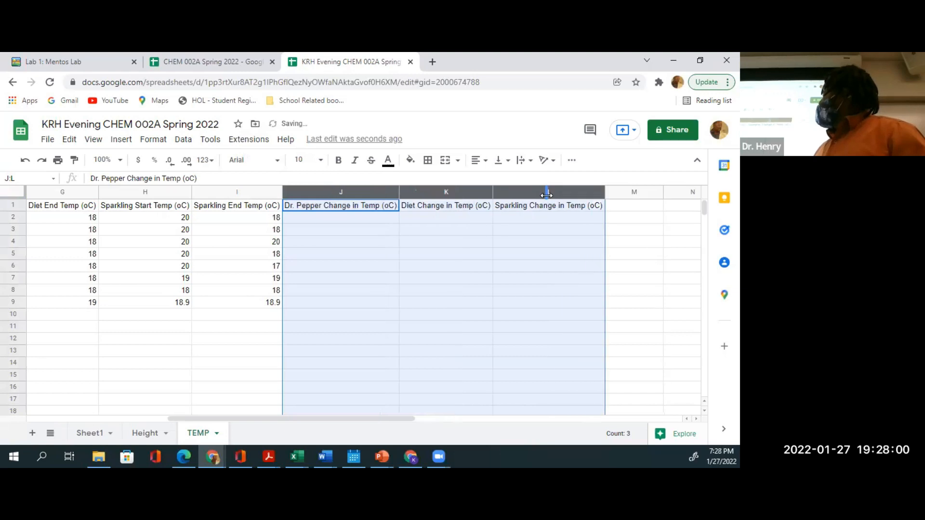
{"action": "left_click_drag", "start_coordinate": [512, 302], "coordinate": [511, 291]}
- Enter the formula =F2-E2 in J2 under Dr. Pepper Change in Temp (oC) and accept the suggested autofill through J9
{"action": "left_click", "coordinate": [316, 209]}
{"action": "left_click", "coordinate": [318, 221]}
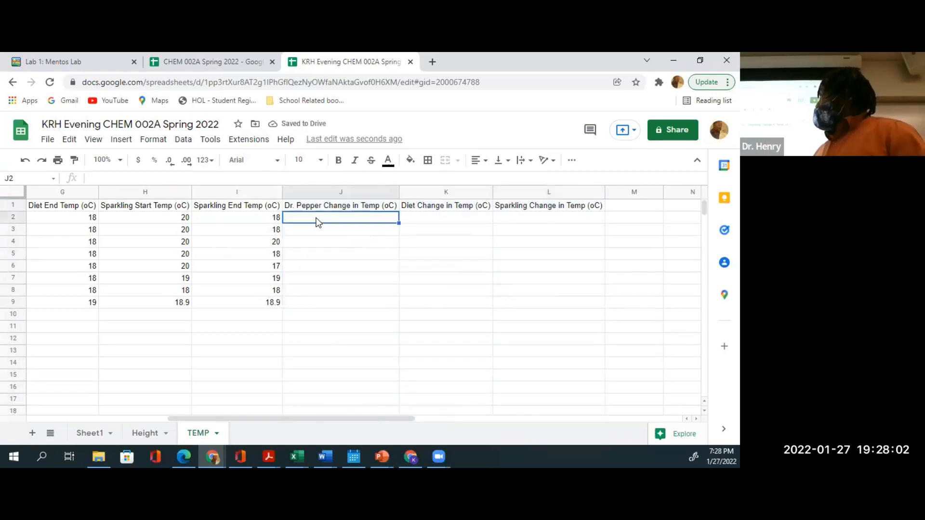
{"action": "type", "text": "="}
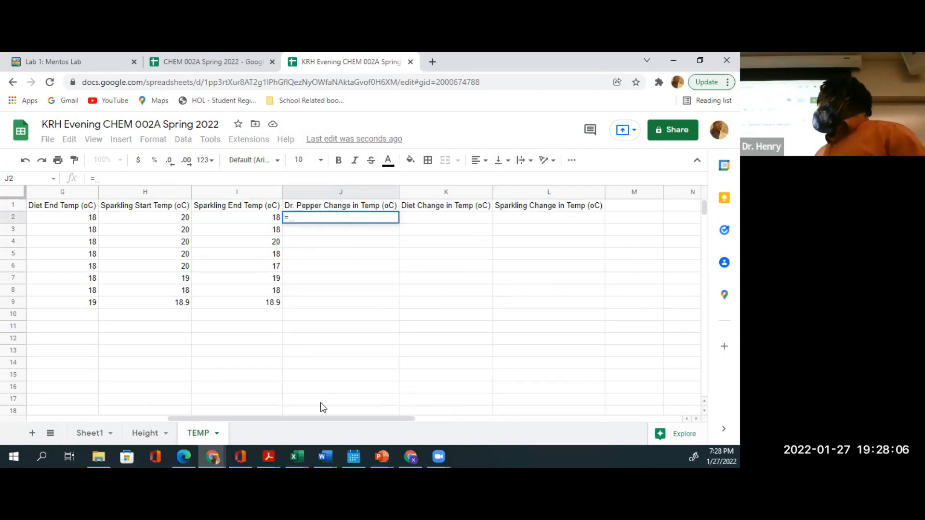
{"action": "left_click_drag", "start_coordinate": [319, 417], "coordinate": [263, 417]}
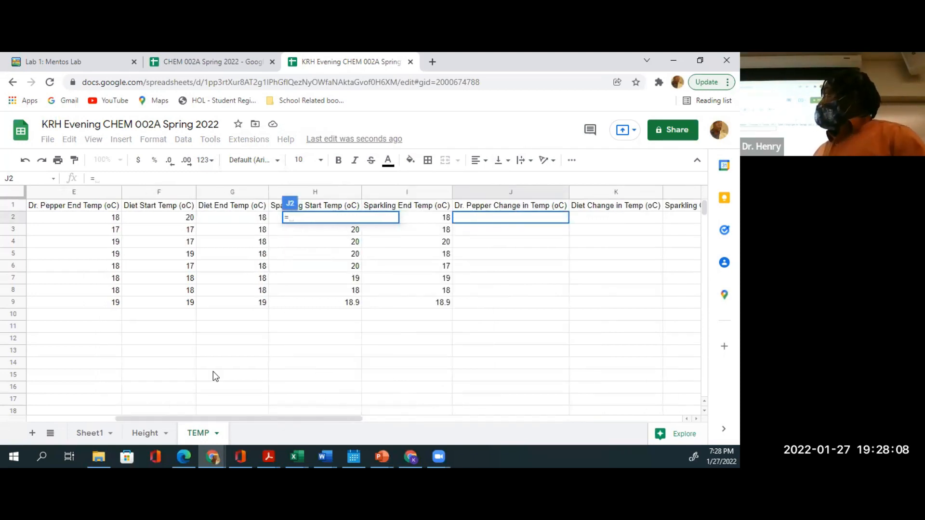
{"action": "left_click", "coordinate": [163, 220]}
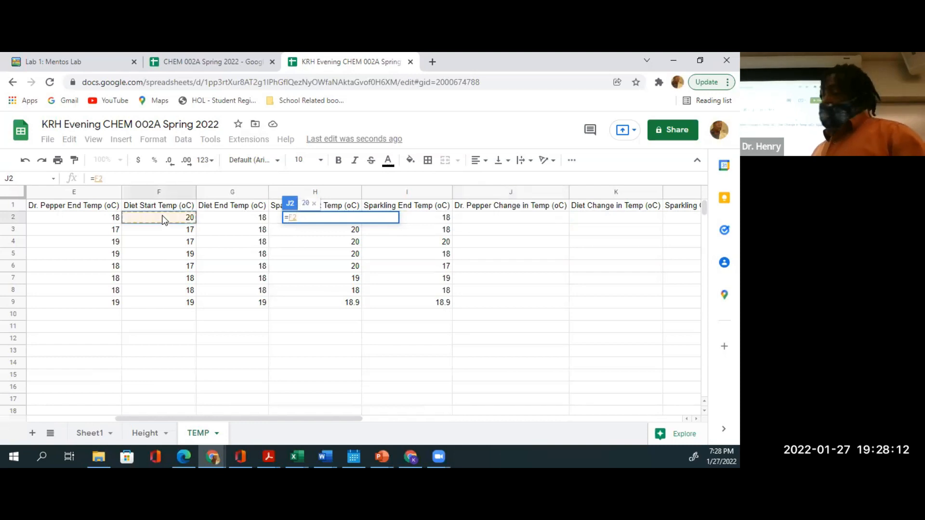
{"action": "type", "text": "-"}
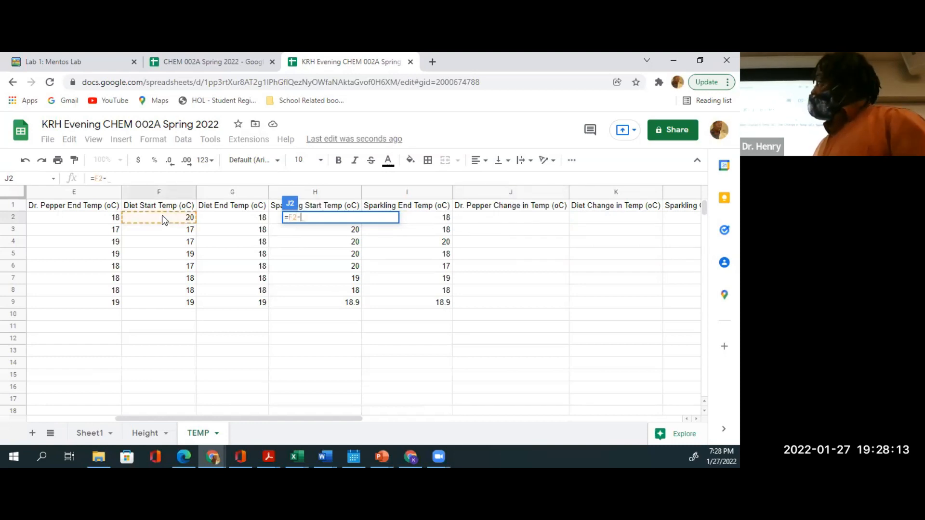
{"action": "left_click", "coordinate": [80, 218]}
{"action": "key", "text": "Return"}
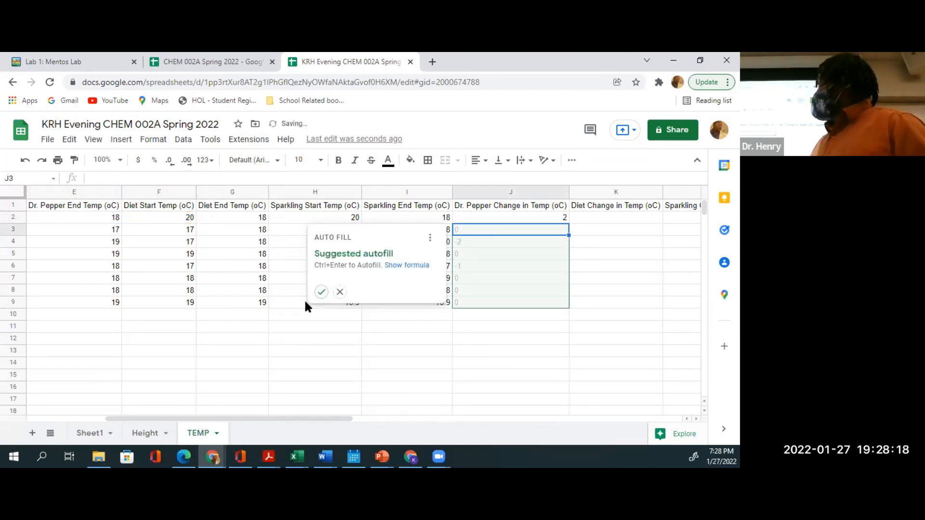
{"action": "left_click", "coordinate": [322, 292]}
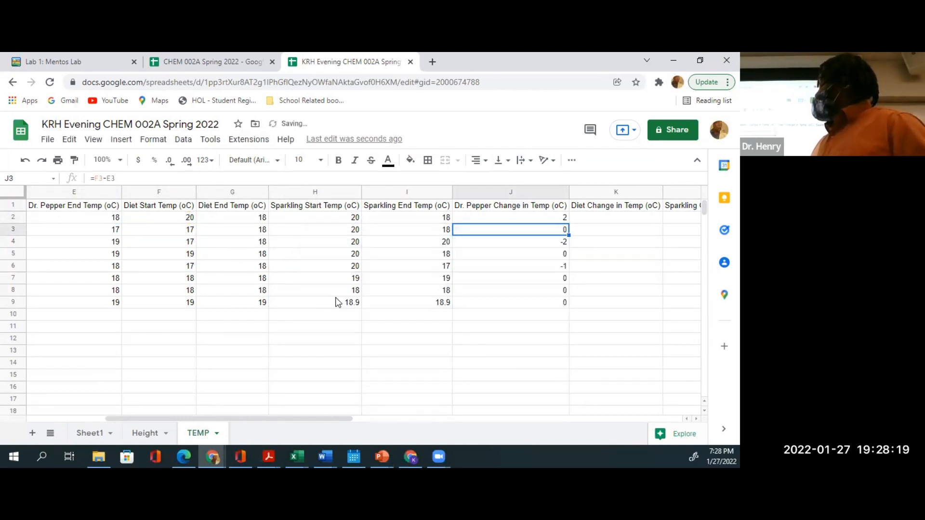
- Enter the formula =G2-F2 in K2 under Diet Change in Temp (oC) and accept the suggested autofill through K9
{"action": "left_click", "coordinate": [597, 222]}
{"action": "type", "text": "="}
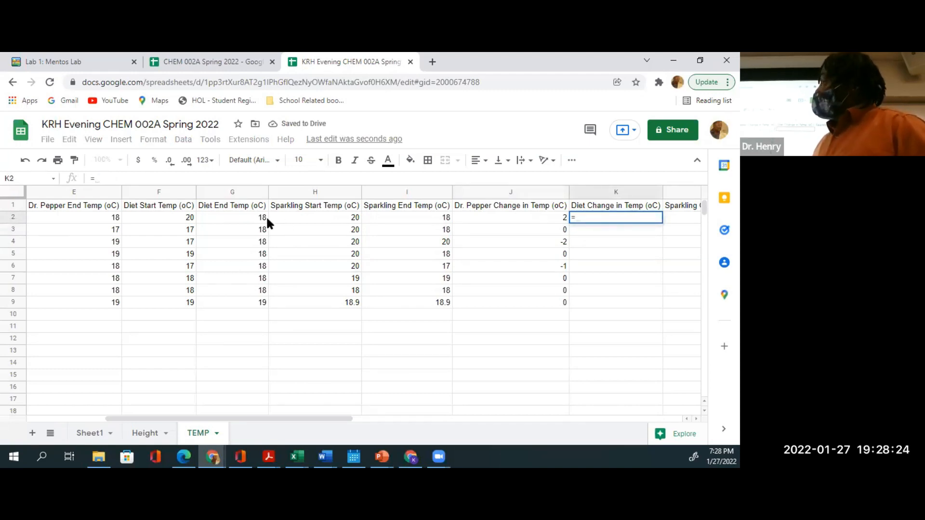
{"action": "left_click", "coordinate": [222, 219]}
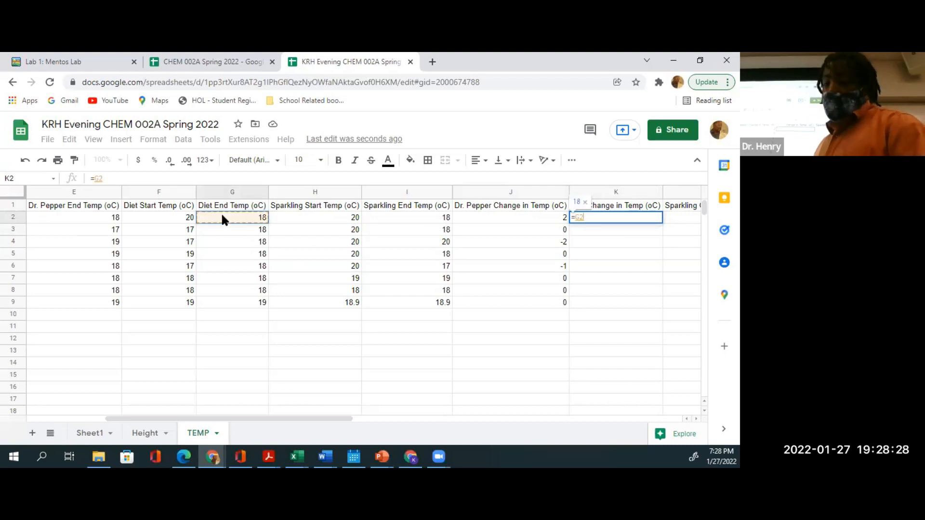
{"action": "type", "text": "-"}
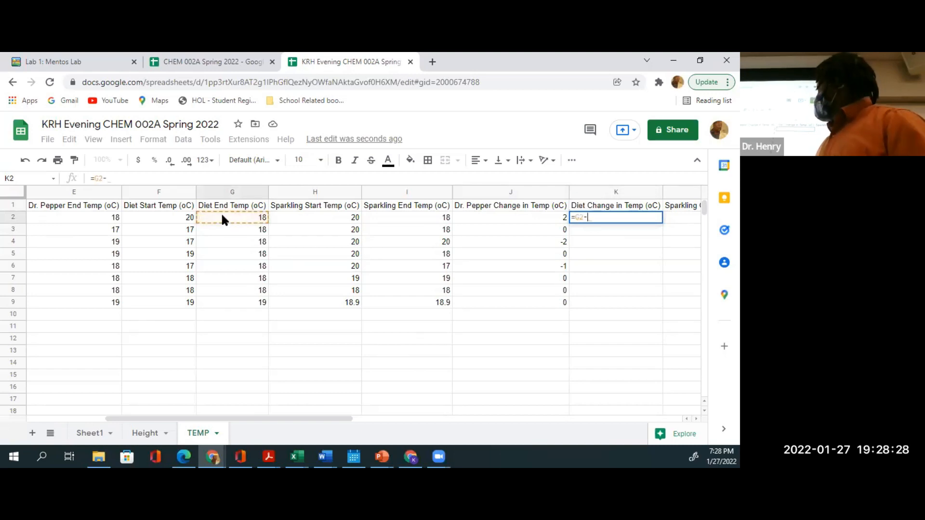
{"action": "left_click", "coordinate": [153, 219]}
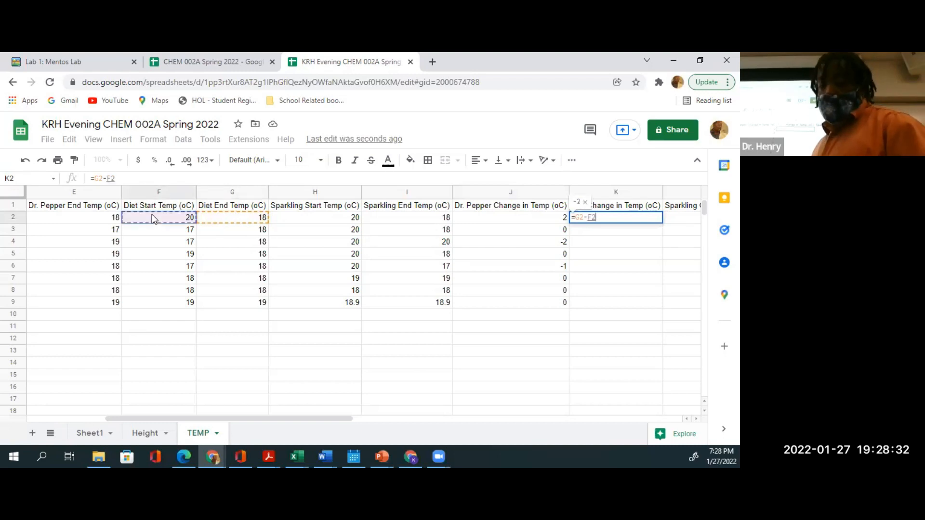
{"action": "key", "text": "Return"}
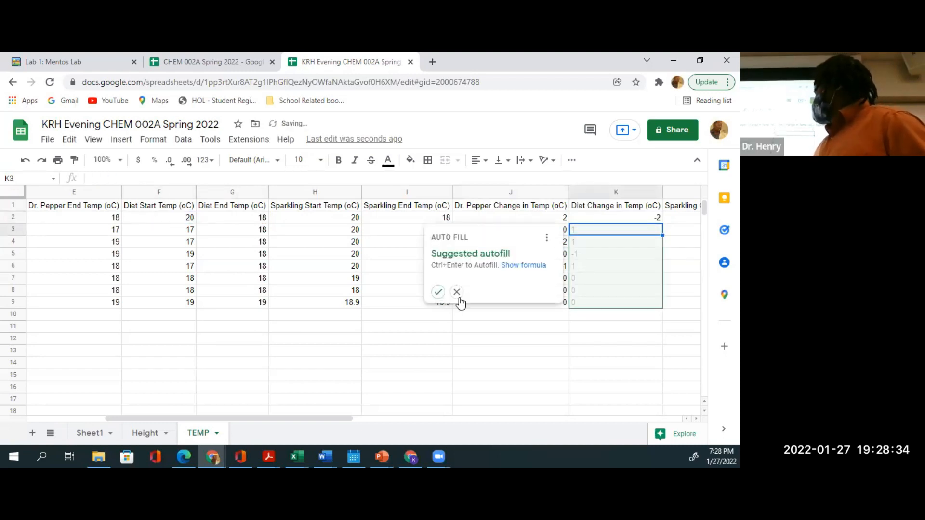
{"action": "left_click", "coordinate": [438, 291]}
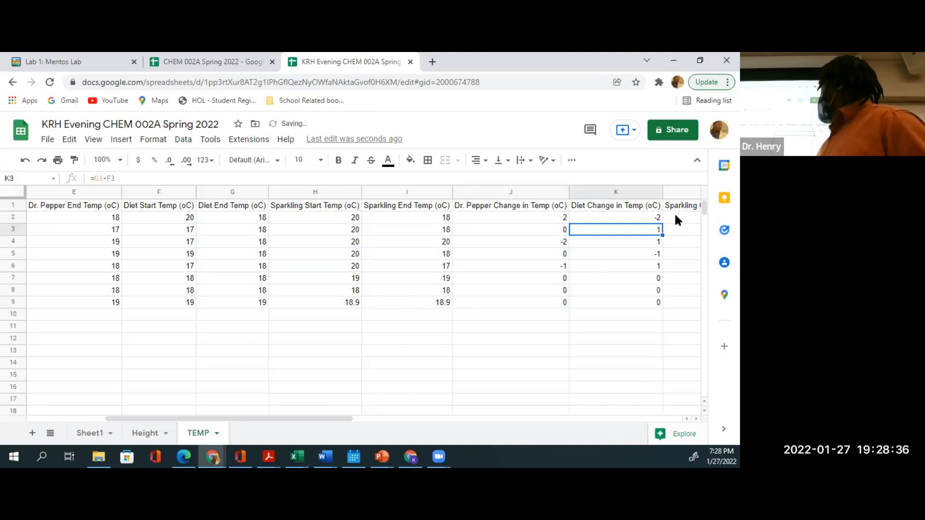
- Correct the Dr. Pepper Change in Temp (oC) formula in J2 to =E2-D2 and fill it down through J9
{"action": "left_click", "coordinate": [690, 216]}
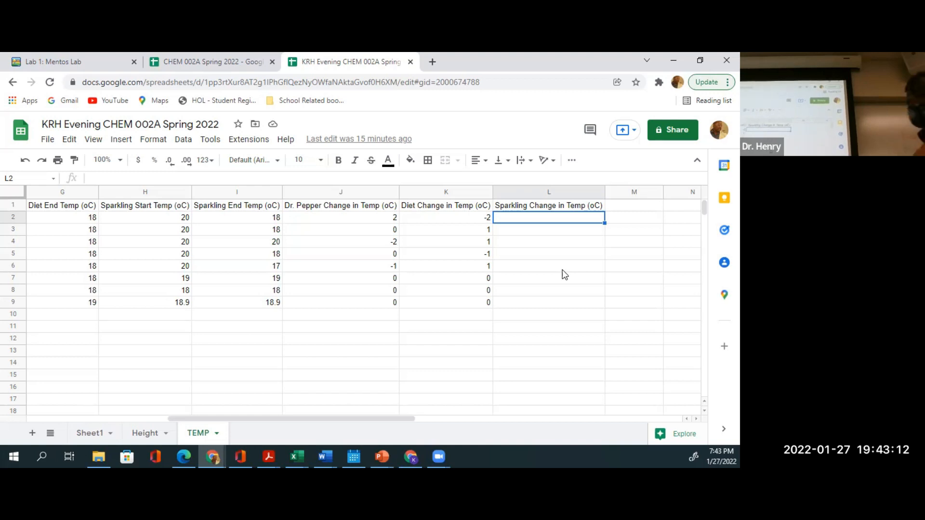
{"action": "left_click", "coordinate": [370, 218]}
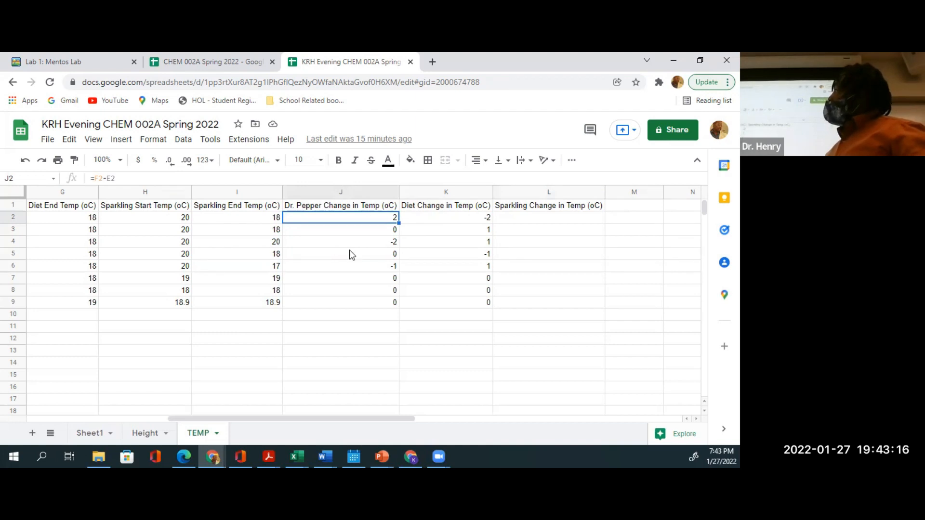
{"action": "scroll", "coordinate": [350, 250], "scroll_direction": "left", "scroll_amount": 3}
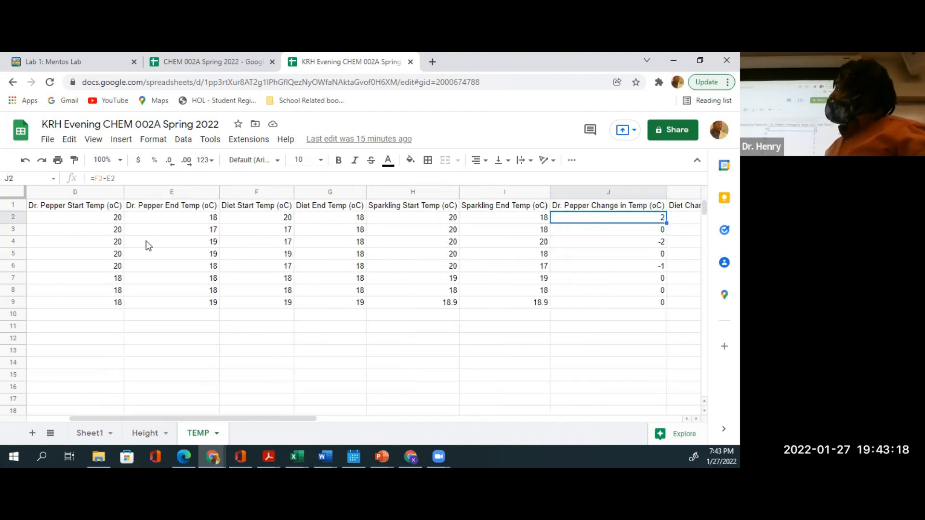
{"action": "scroll", "coordinate": [72, 222], "scroll_direction": "left", "scroll_amount": 1}
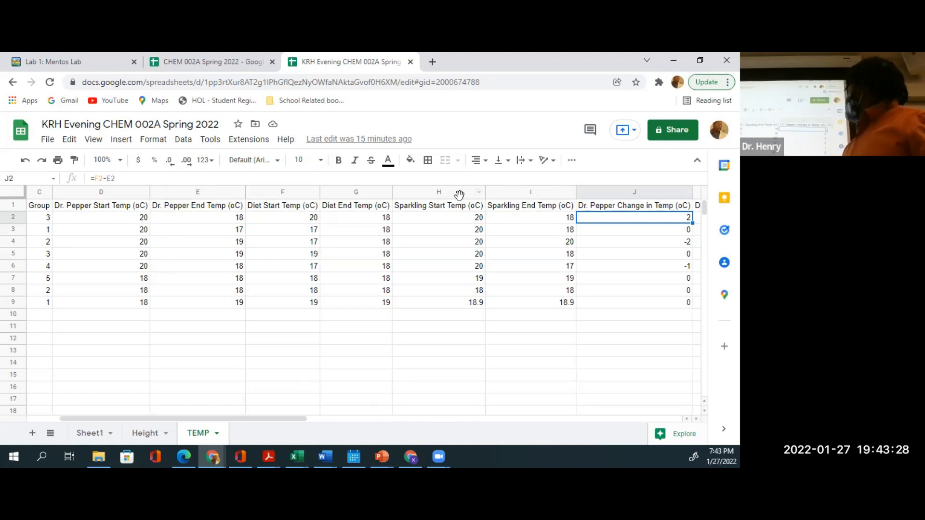
{"action": "double_click", "coordinate": [680, 221]}
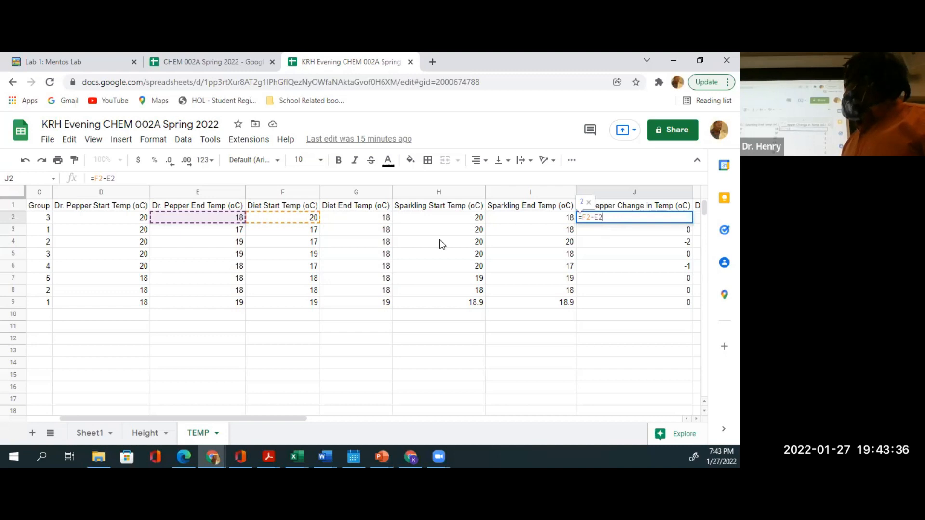
{"action": "left_click", "coordinate": [596, 218]}
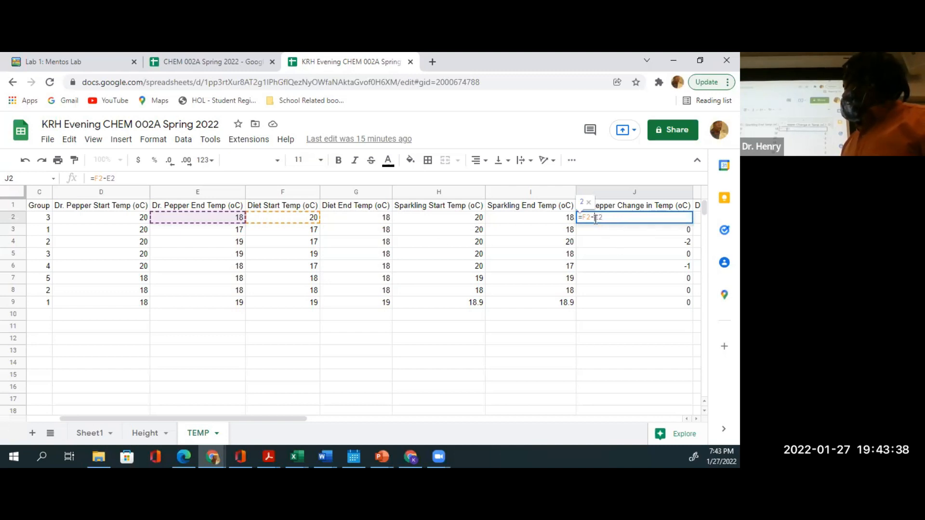
{"action": "key", "text": "BackSpace"}
{"action": "key", "text": "BackSpace"}
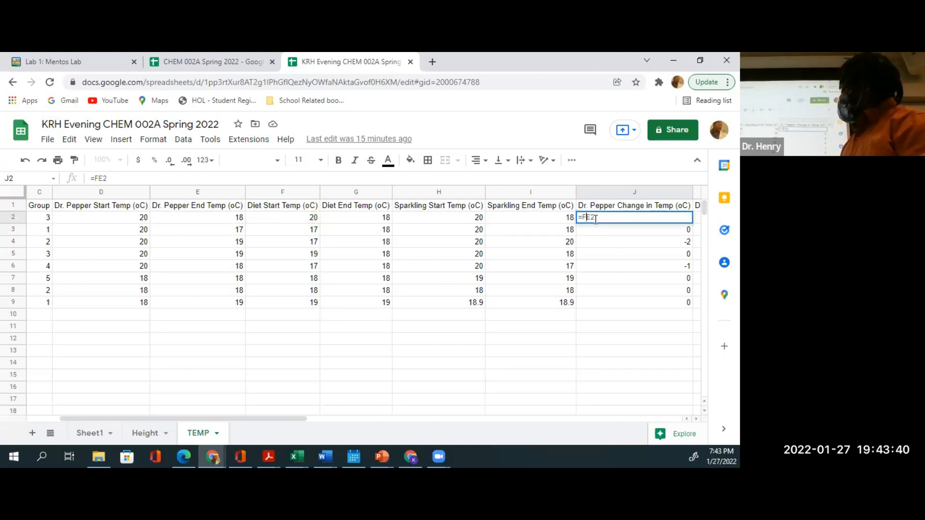
{"action": "key", "text": "BackSpace"}
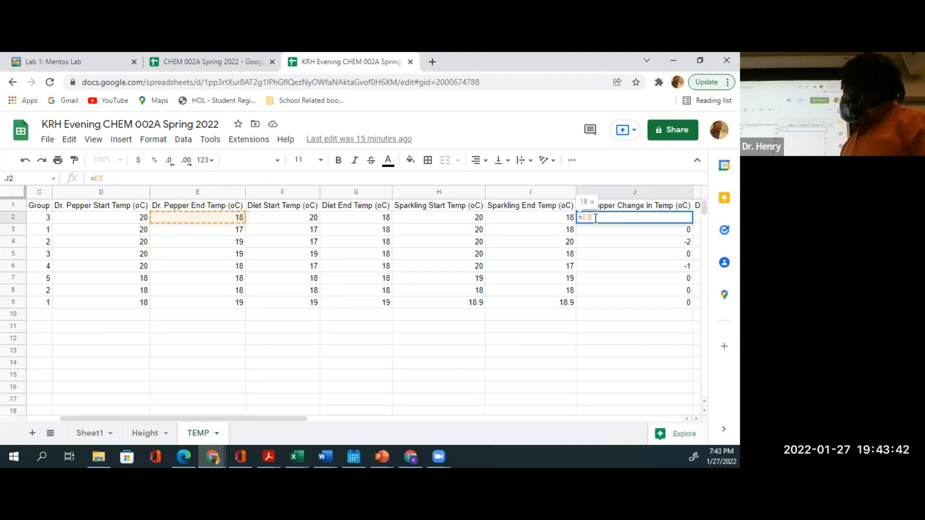
{"action": "type", "text": "-"}
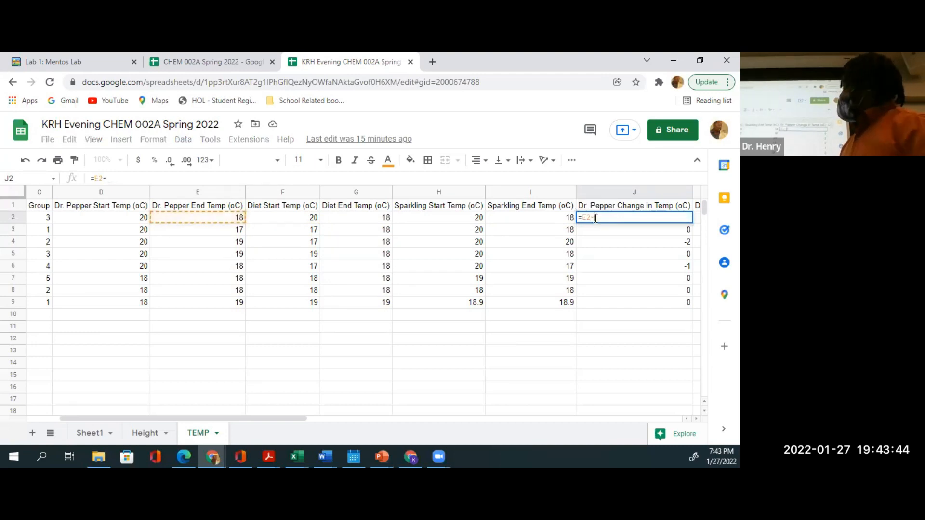
{"action": "left_click", "coordinate": [123, 218]}
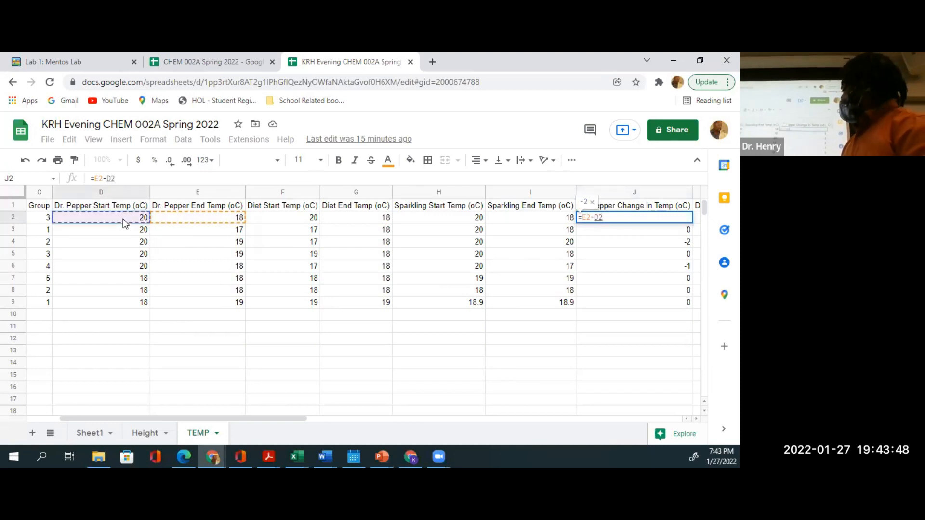
{"action": "key", "text": "Return"}
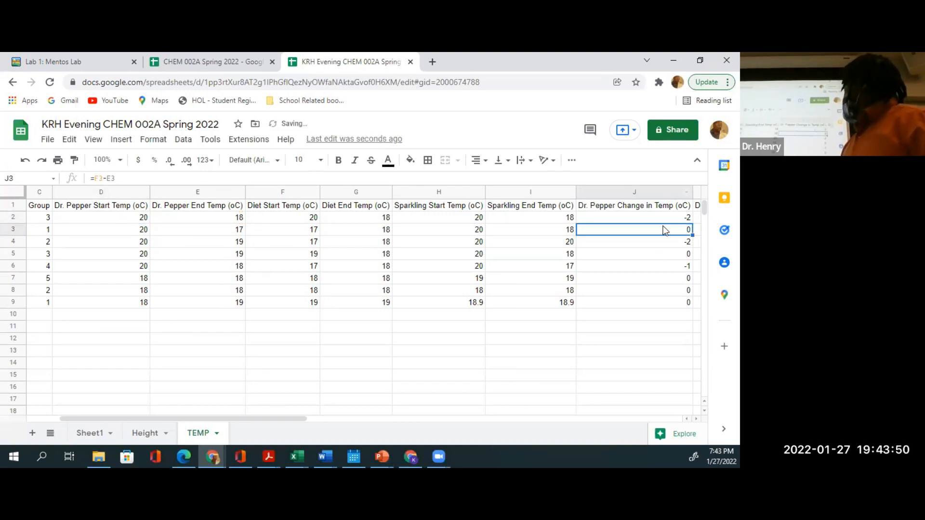
{"action": "left_click", "coordinate": [682, 218]}
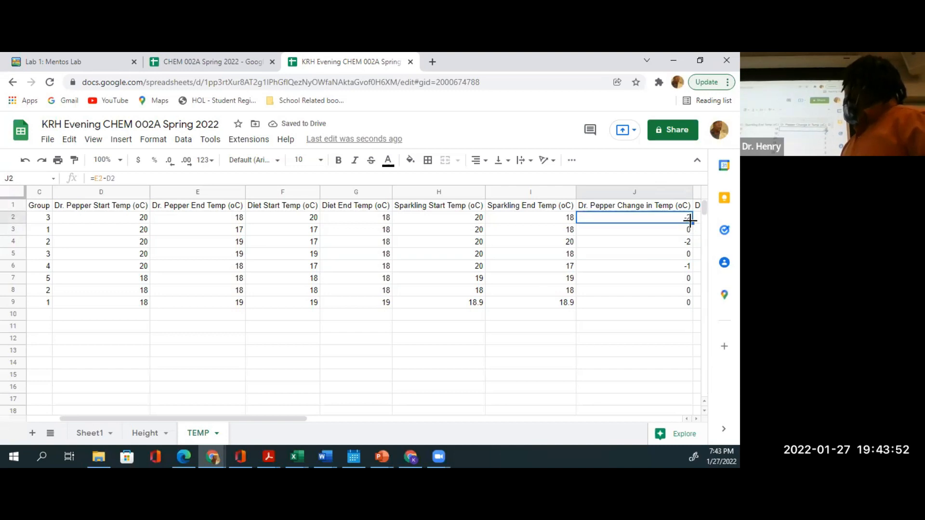
{"action": "left_click_drag", "start_coordinate": [690, 220], "coordinate": [692, 305]}
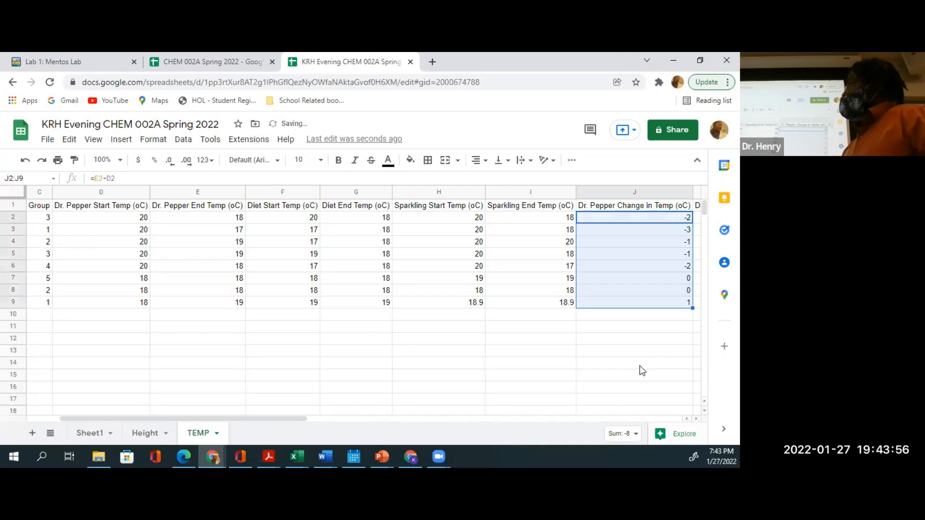
- Check the Diet Change in Temp (oC) formula in K2 against the Diet Start and Diet End Temp columns
{"action": "scroll", "coordinate": [642, 371], "scroll_direction": "right", "scroll_amount": 2}
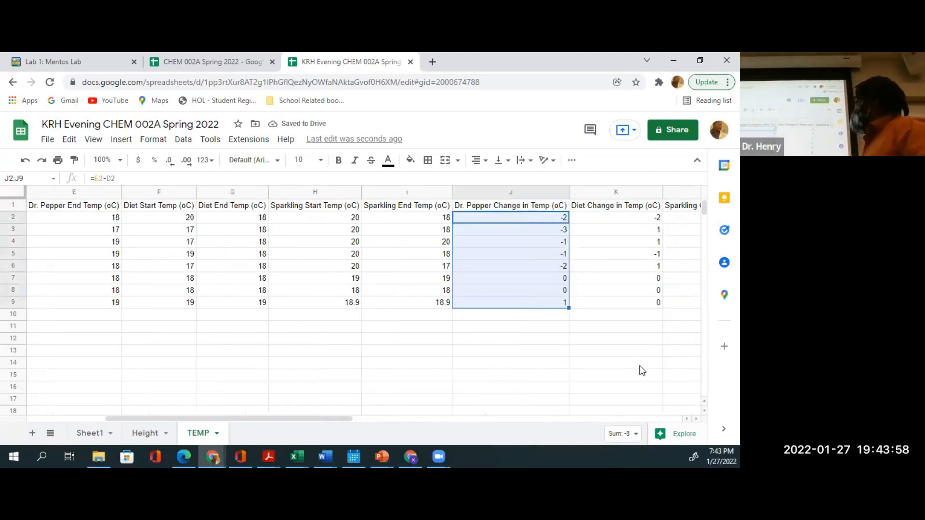
{"action": "scroll", "coordinate": [642, 371], "scroll_direction": "right", "scroll_amount": 1}
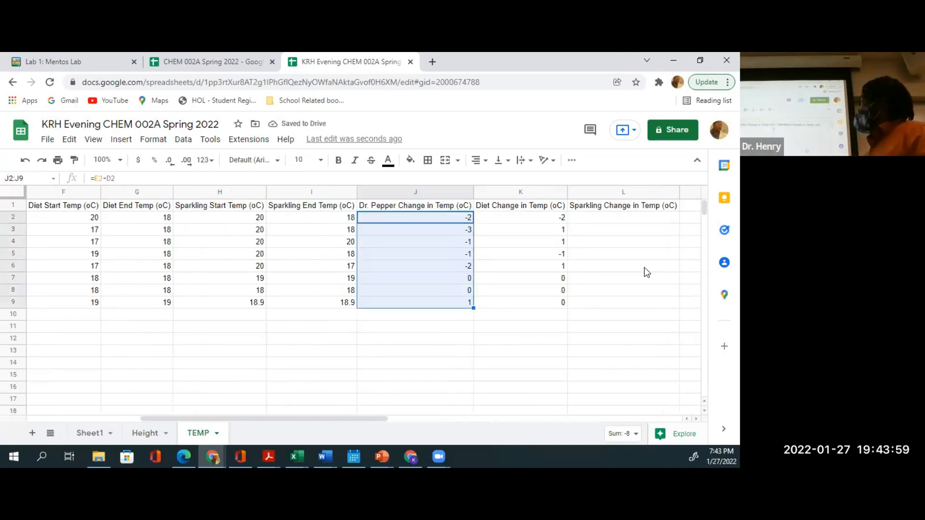
{"action": "left_click", "coordinate": [514, 218]}
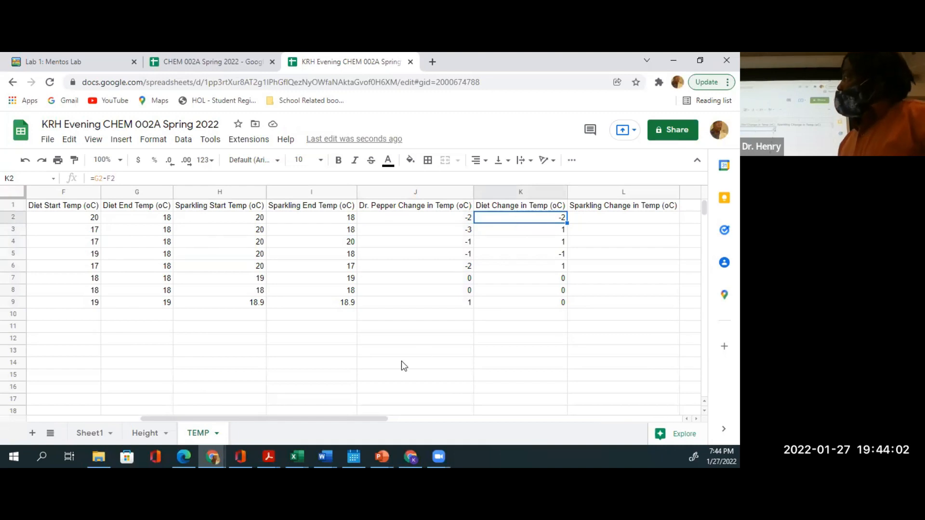
{"action": "scroll", "coordinate": [403, 365], "scroll_direction": "left", "scroll_amount": 2}
{"action": "scroll", "coordinate": [401, 362], "scroll_direction": "left", "scroll_amount": 3}
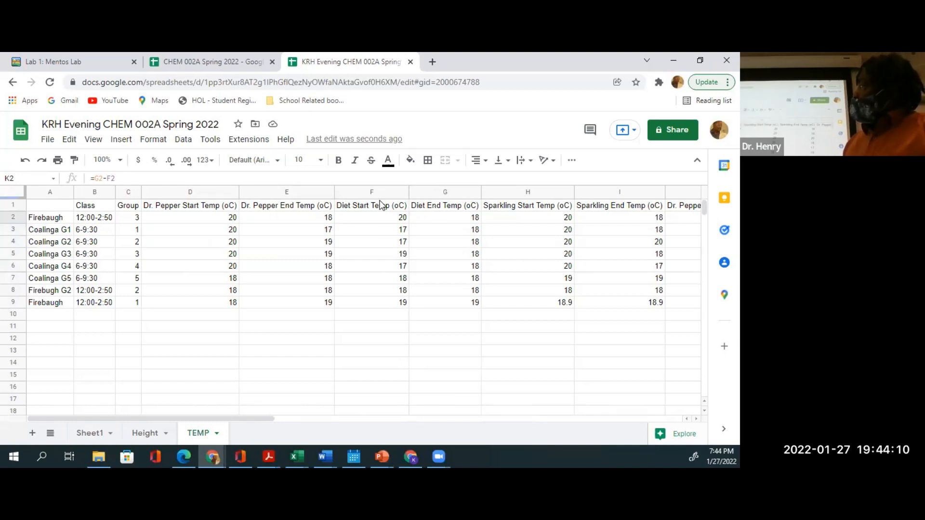
{"action": "scroll", "coordinate": [519, 276], "scroll_direction": "right", "scroll_amount": 5}
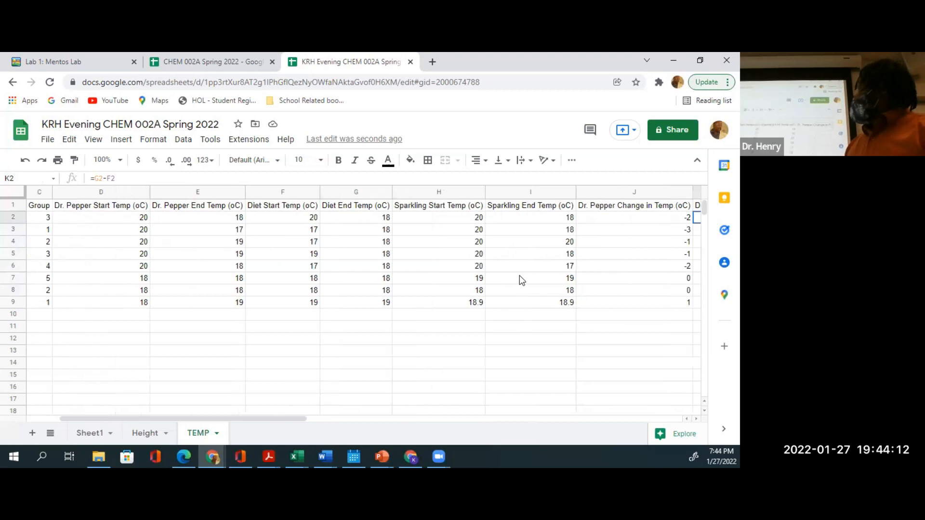
{"action": "right_click", "coordinate": [519, 278]}
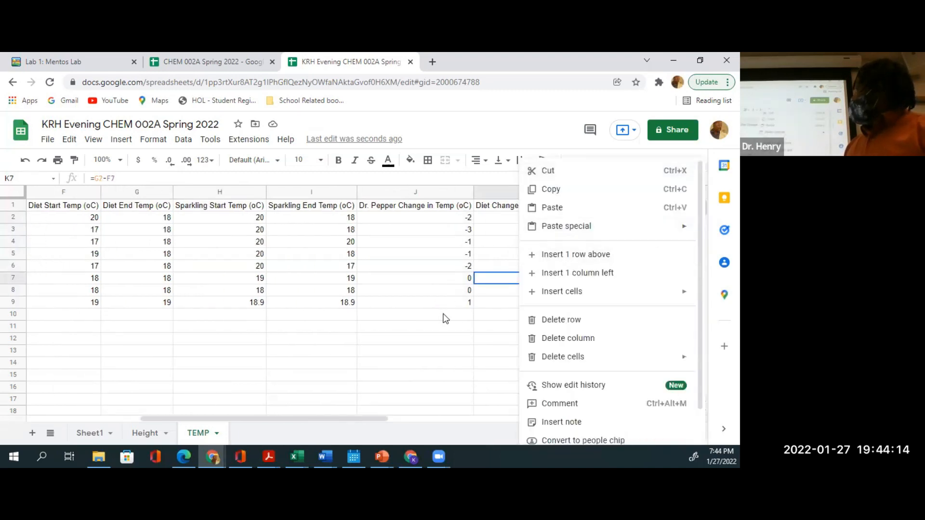
{"action": "double_click", "coordinate": [428, 337]}
- Enter the formula =I2-H2 in L2 under Sparkling Change in Temp (oC) and accept the suggested autofill through L9
{"action": "left_click", "coordinate": [632, 218]}
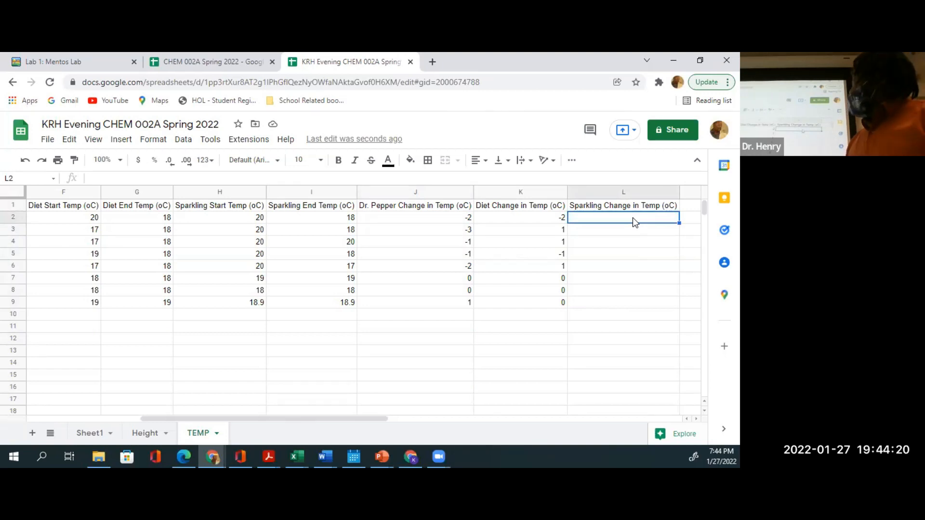
{"action": "type", "text": "="}
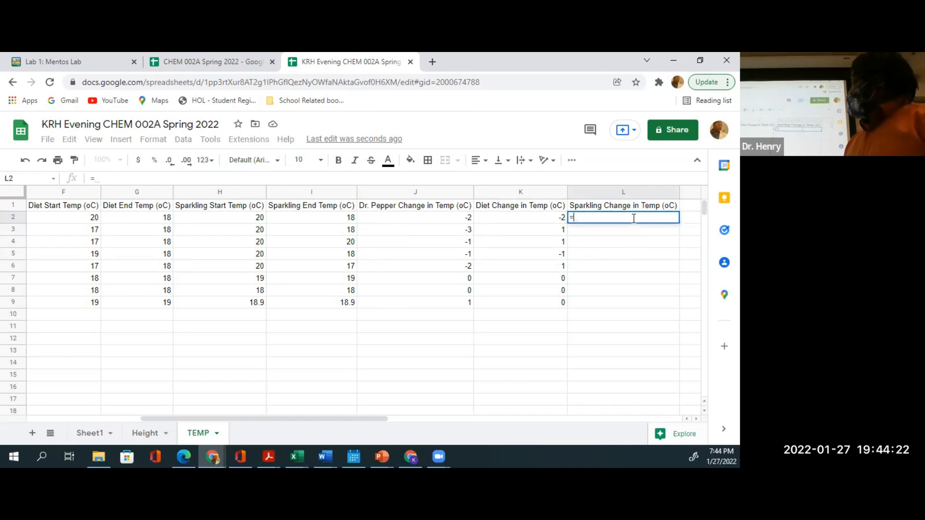
{"action": "left_click", "coordinate": [323, 217]}
{"action": "type", "text": "-"}
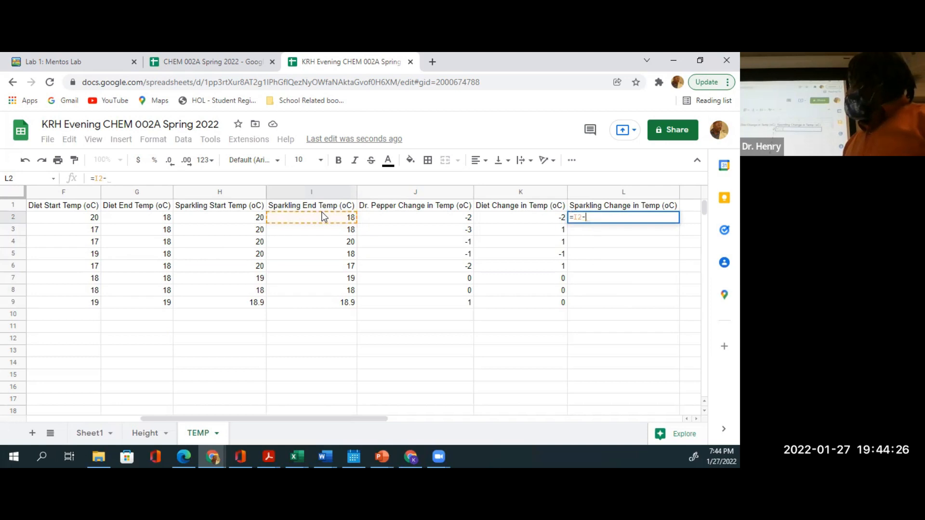
{"action": "left_click", "coordinate": [213, 221]}
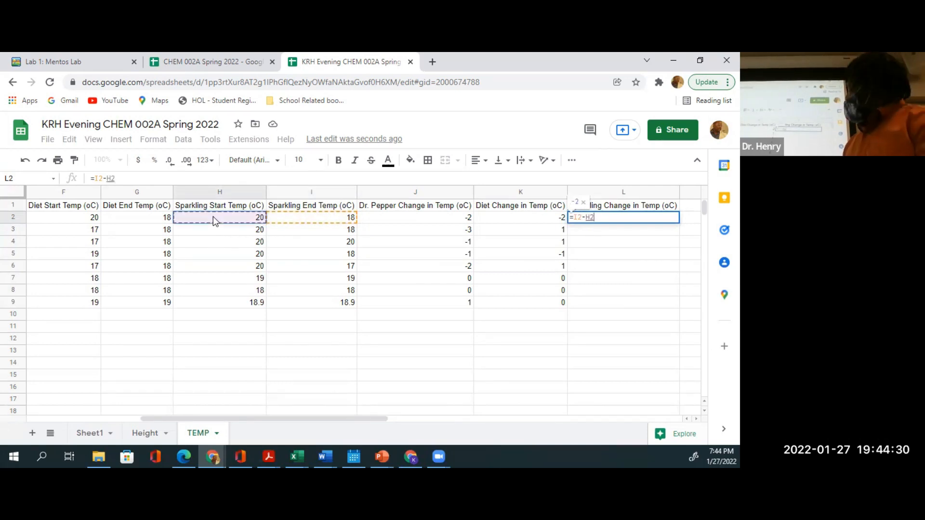
{"action": "key", "text": "Return"}
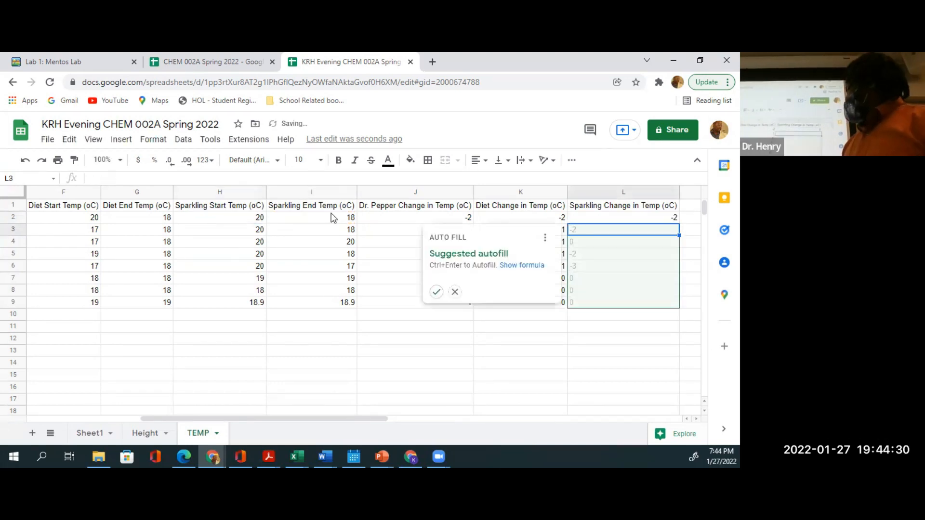
{"action": "left_click", "coordinate": [436, 292]}
{"action": "left_click", "coordinate": [462, 341]}
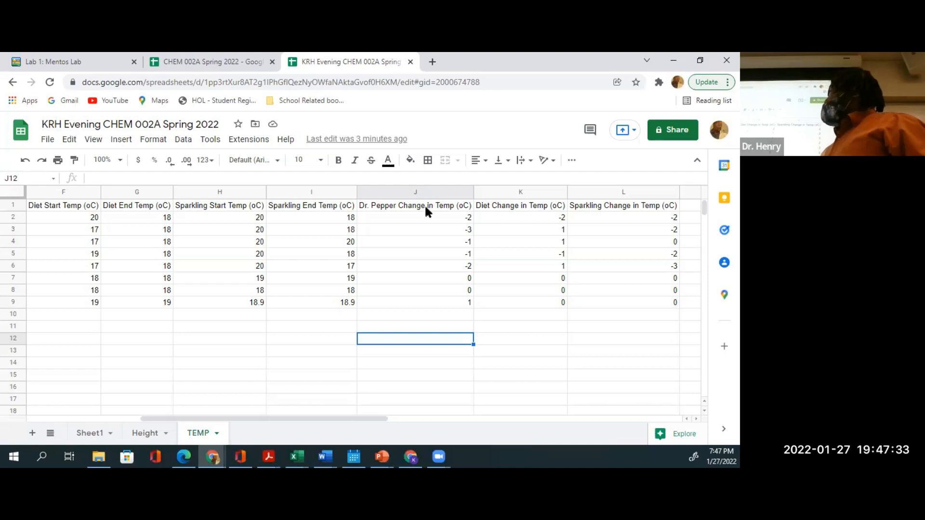
- Examine the formula in J2 together with the Dr. Pepper temperature cells it references, leaving the formula unedited
{"action": "left_click", "coordinate": [418, 219]}
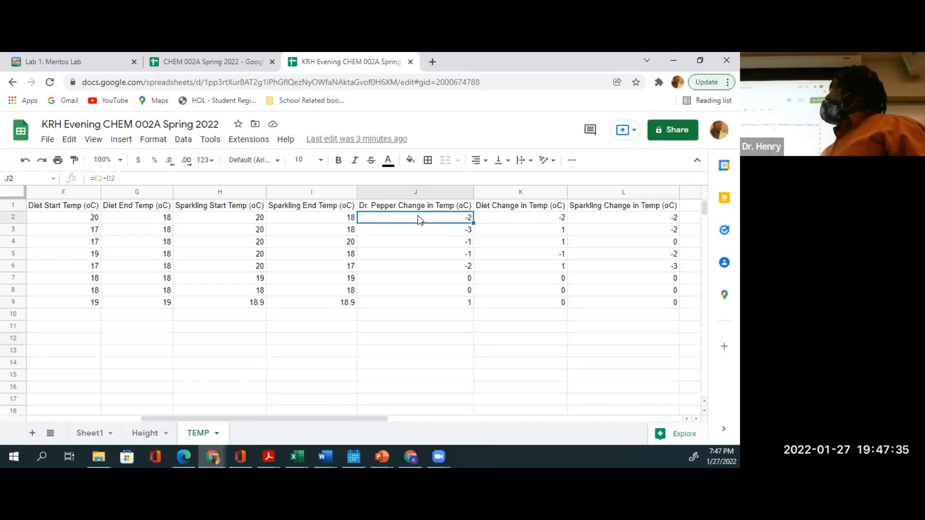
{"action": "double_click", "coordinate": [418, 218]}
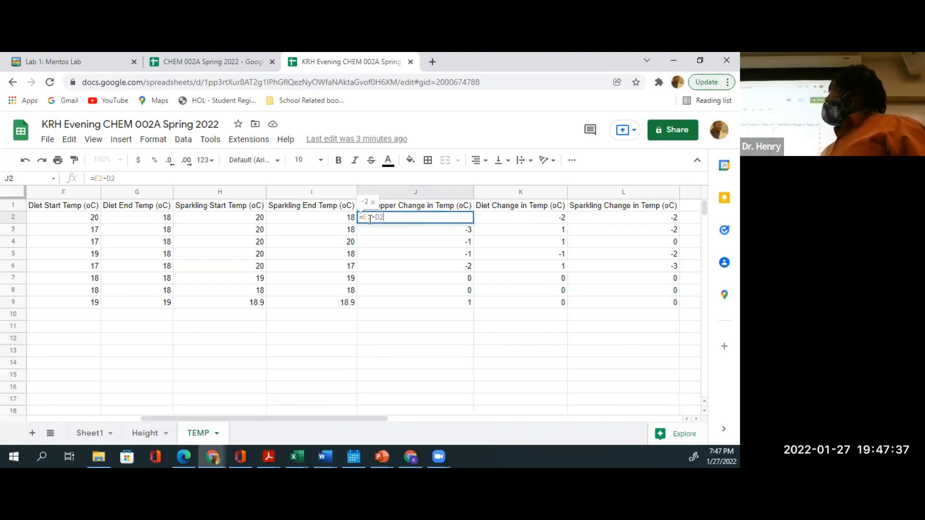
{"action": "left_click_drag", "start_coordinate": [362, 218], "coordinate": [385, 219]}
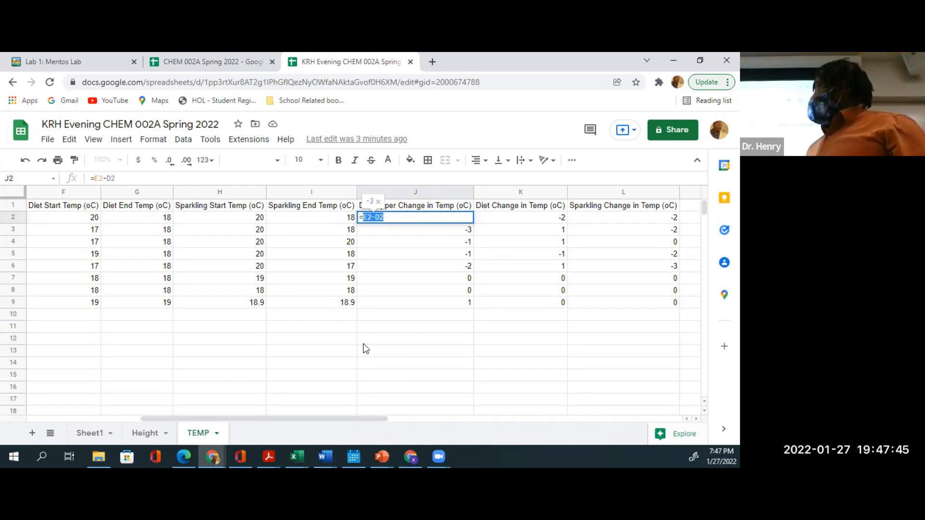
{"action": "left_click_drag", "start_coordinate": [264, 420], "coordinate": [237, 413]}
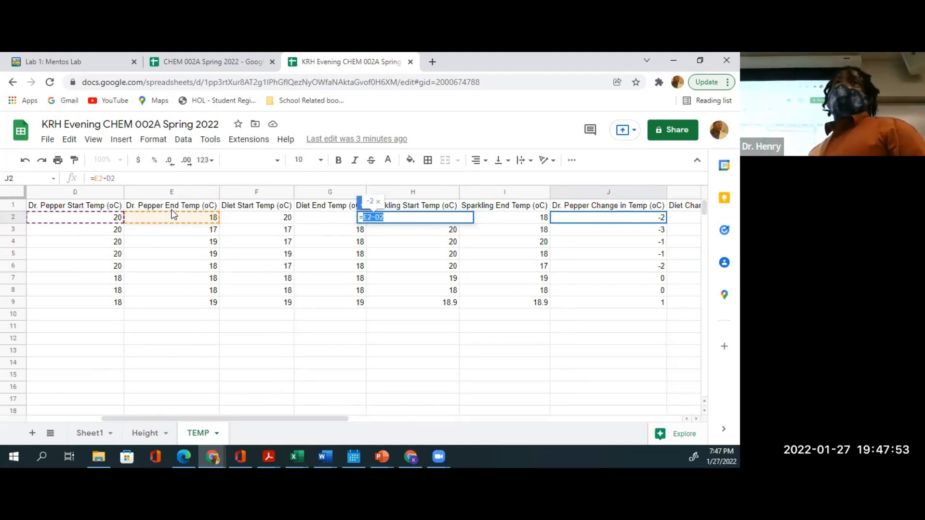
{"action": "key", "text": "Escape"}
{"action": "left_click", "coordinate": [176, 221]}
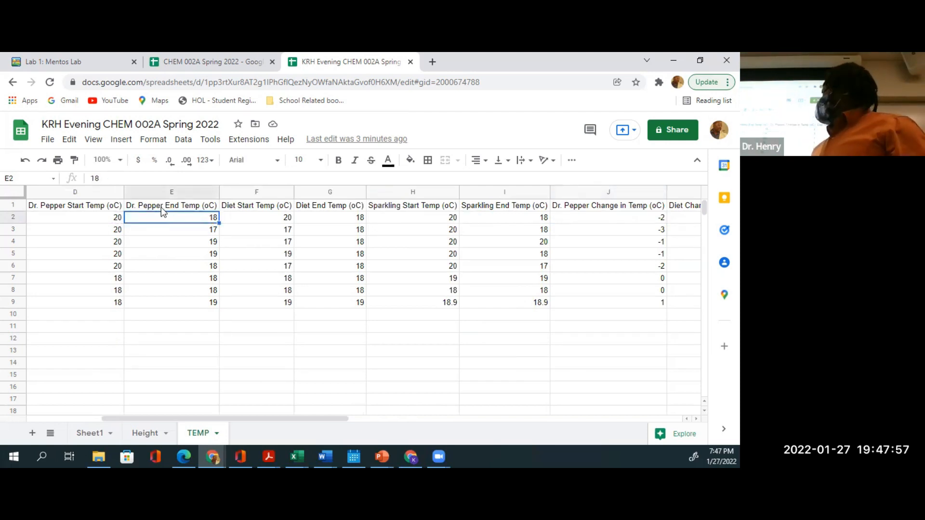
- Highlight the E2-D2 part of the J2 formula and fill J2 down through J9 again
{"action": "left_click", "coordinate": [621, 220]}
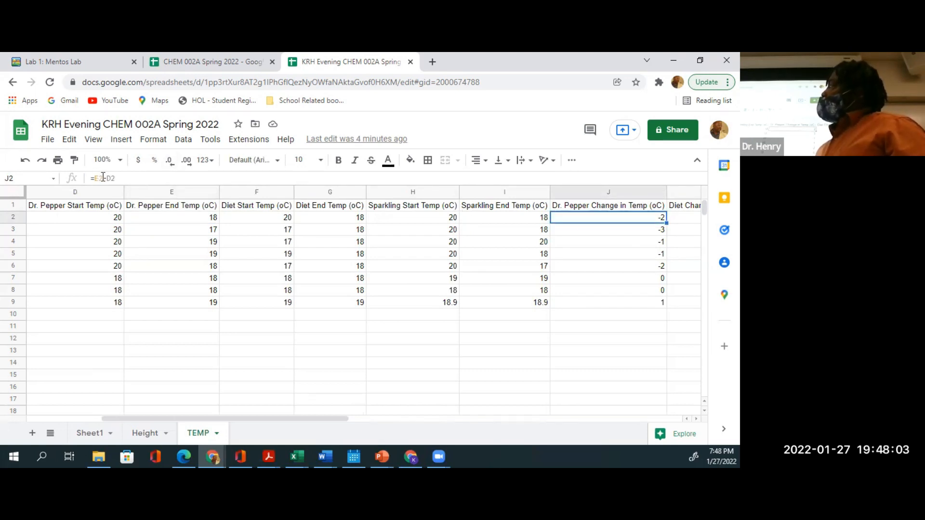
{"action": "left_click_drag", "start_coordinate": [95, 178], "coordinate": [119, 181]}
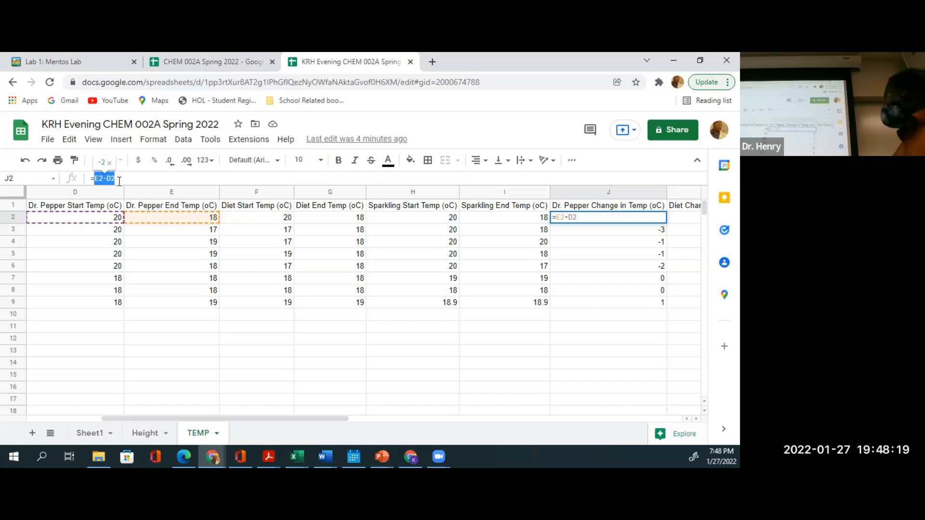
{"action": "key", "text": "Return"}
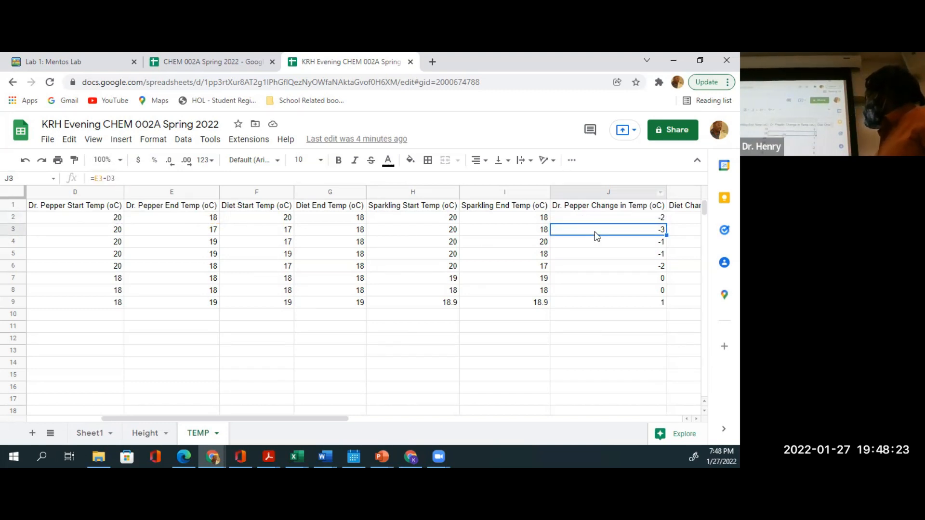
{"action": "left_click", "coordinate": [626, 219]}
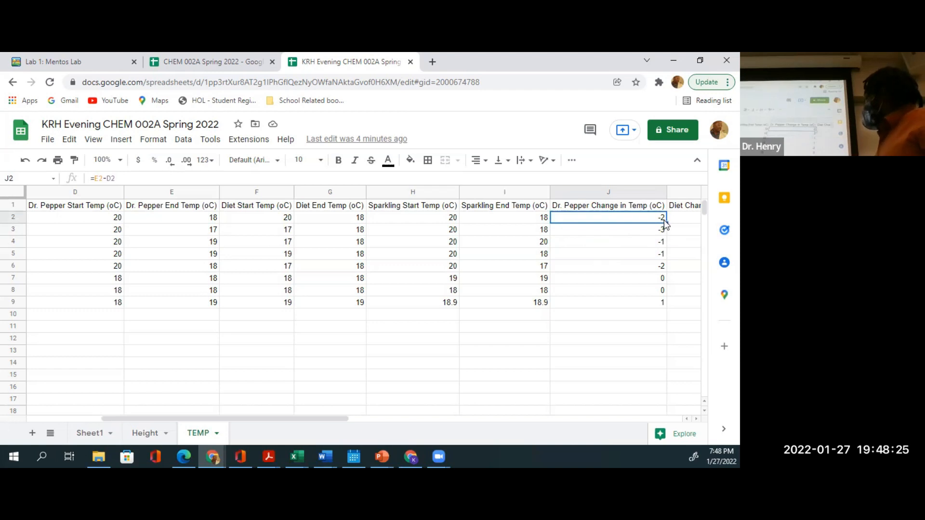
{"action": "left_click_drag", "start_coordinate": [666, 221], "coordinate": [651, 308]}
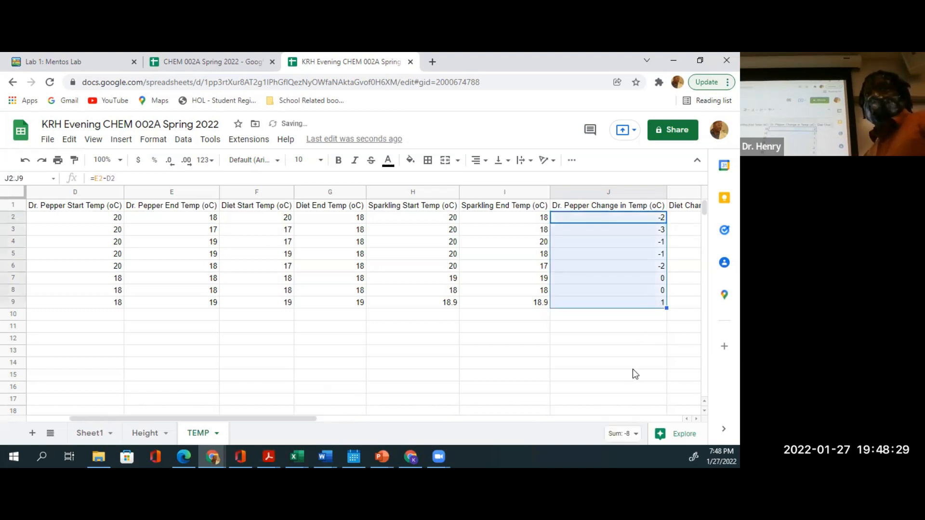
- Re-enter the formula =G2-F2 in K2 under Diet Change in Temp (oC) and fill it down through K9
{"action": "left_click", "coordinate": [622, 328]}
{"action": "scroll", "coordinate": [649, 363], "scroll_direction": "right", "scroll_amount": 2}
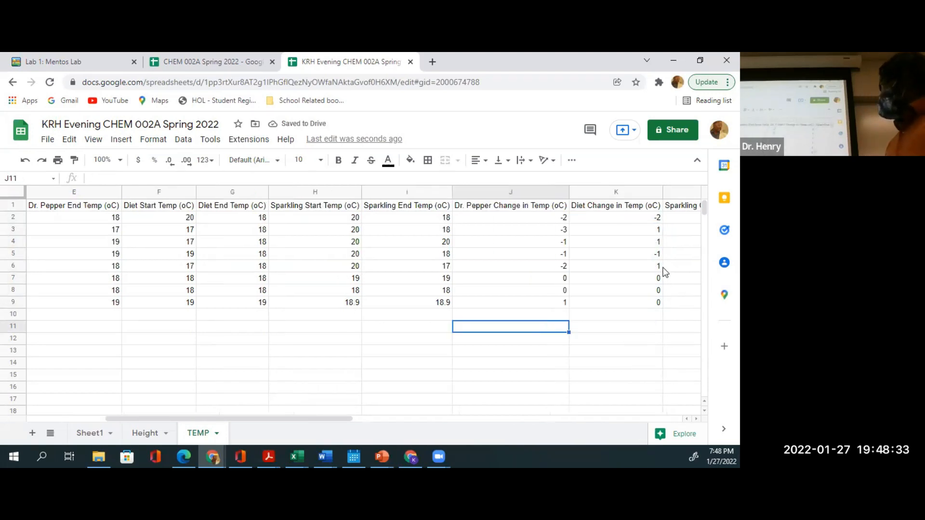
{"action": "left_click", "coordinate": [620, 221]}
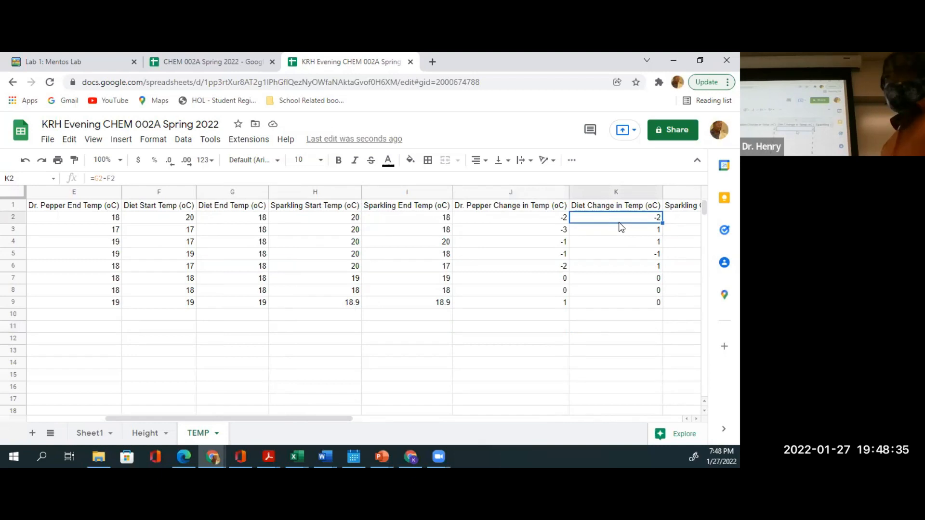
{"action": "double_click", "coordinate": [618, 216]}
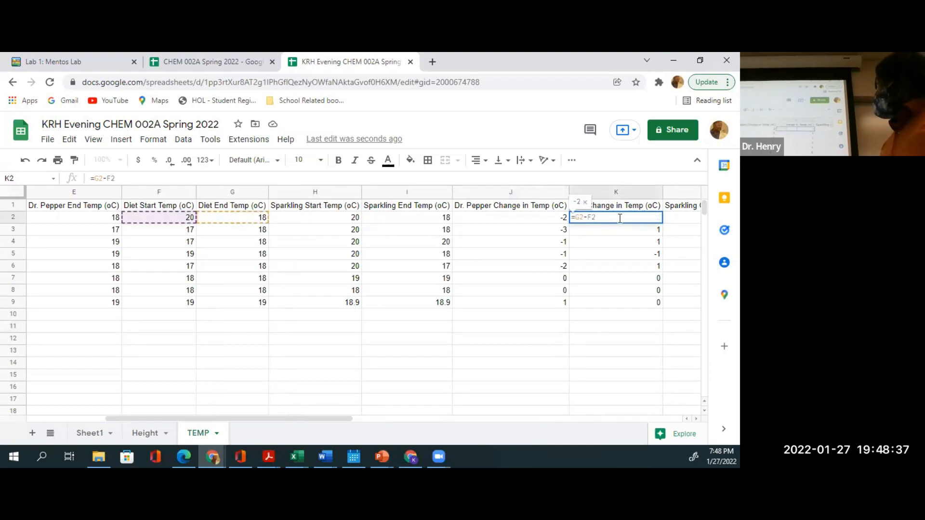
{"action": "left_click_drag", "start_coordinate": [597, 218], "coordinate": [565, 218]}
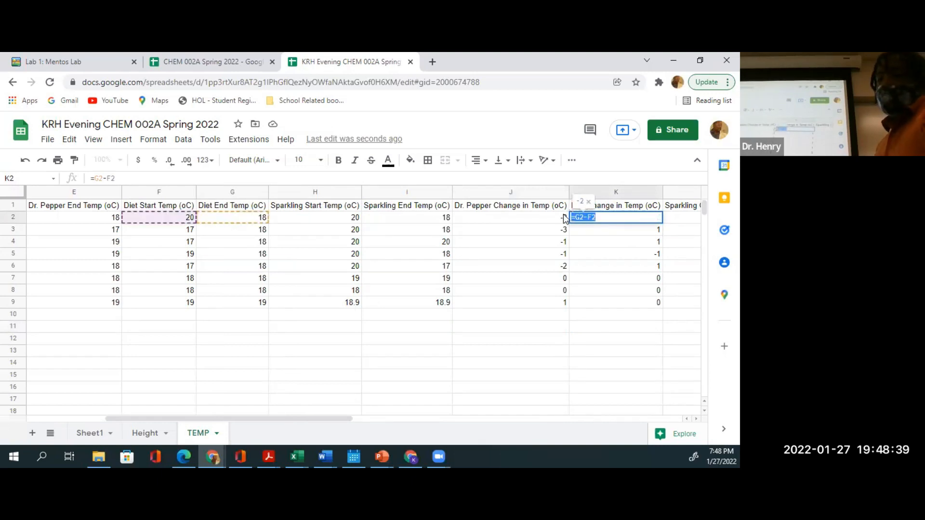
{"action": "type", "text": "="}
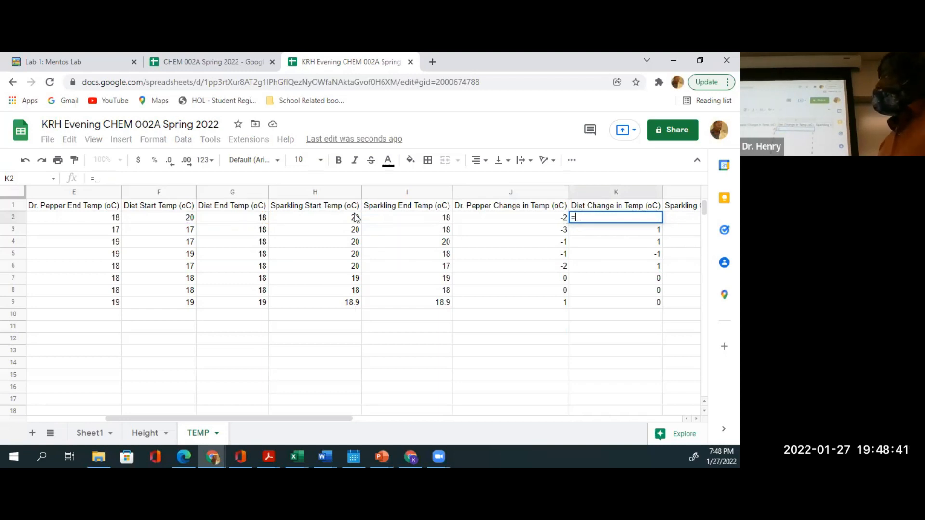
{"action": "left_click", "coordinate": [223, 221]}
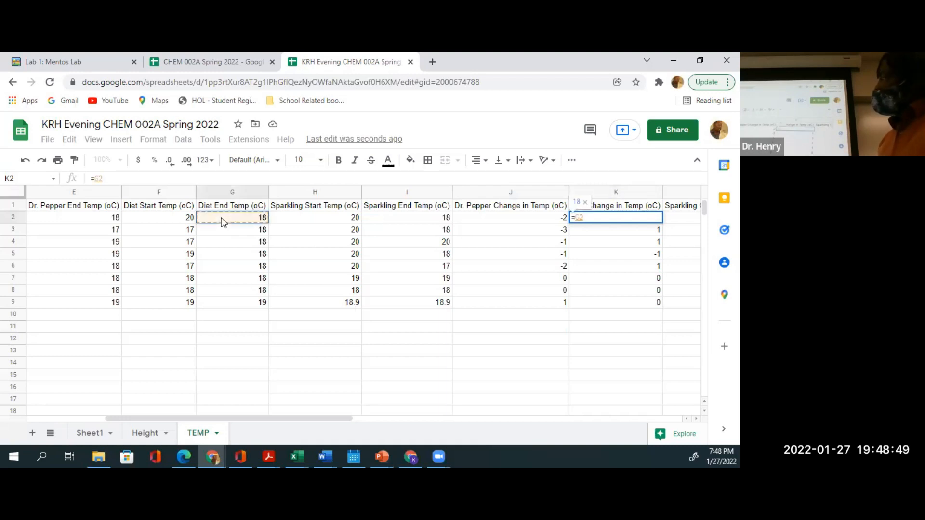
{"action": "type", "text": "-"}
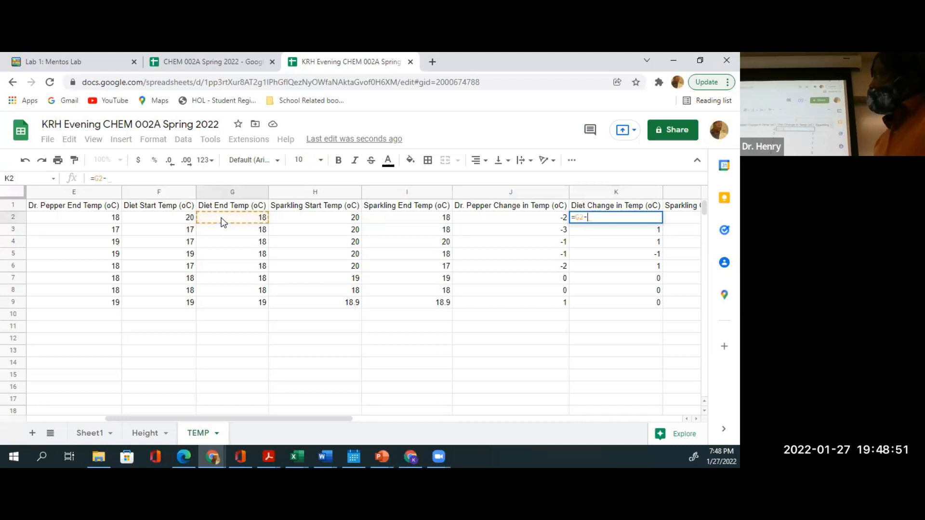
{"action": "left_click", "coordinate": [171, 219]}
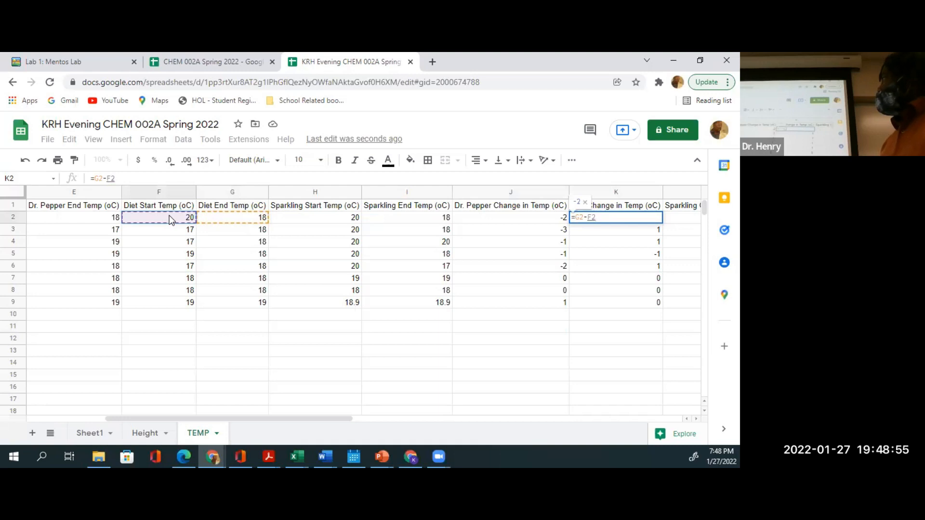
{"action": "key", "text": "Return"}
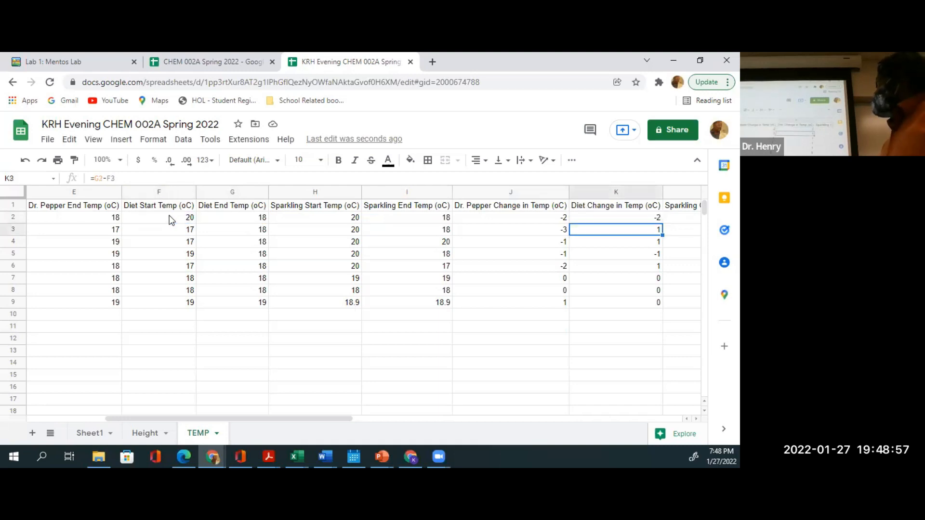
{"action": "left_click", "coordinate": [645, 217]}
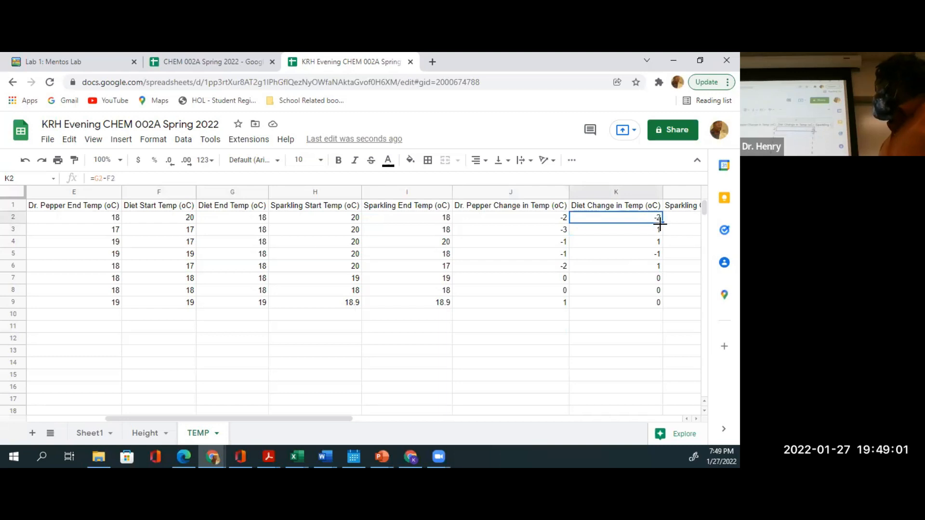
{"action": "left_click_drag", "start_coordinate": [659, 223], "coordinate": [648, 309]}
- Re-enter the formula =I2-H2 in L2 under Sparkling Change in Temp (oC) and fill it down through L9
{"action": "scroll", "coordinate": [647, 332], "scroll_direction": "right", "scroll_amount": 2}
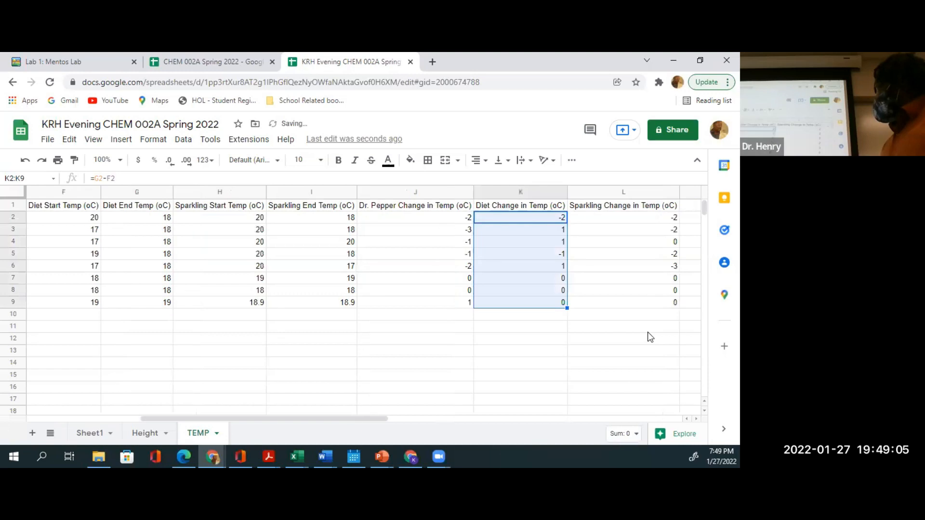
{"action": "left_click", "coordinate": [549, 222]}
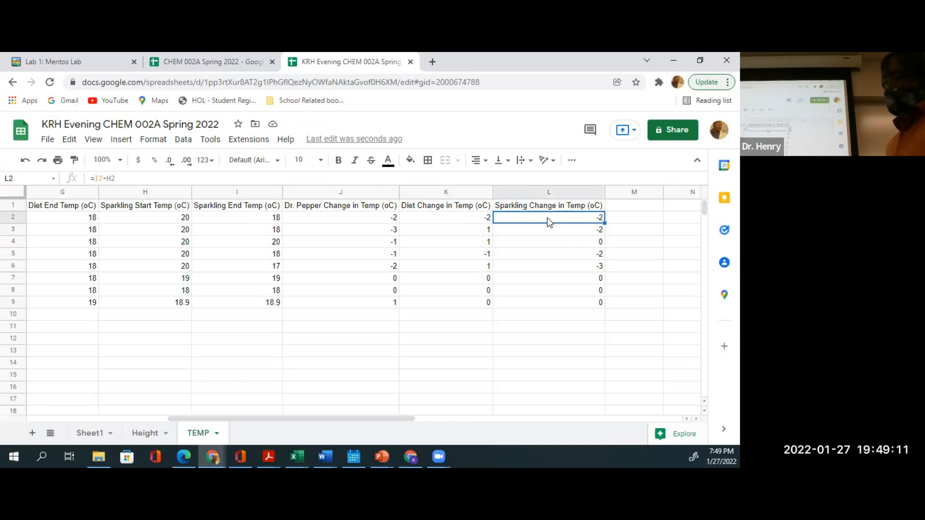
{"action": "type", "text": "="}
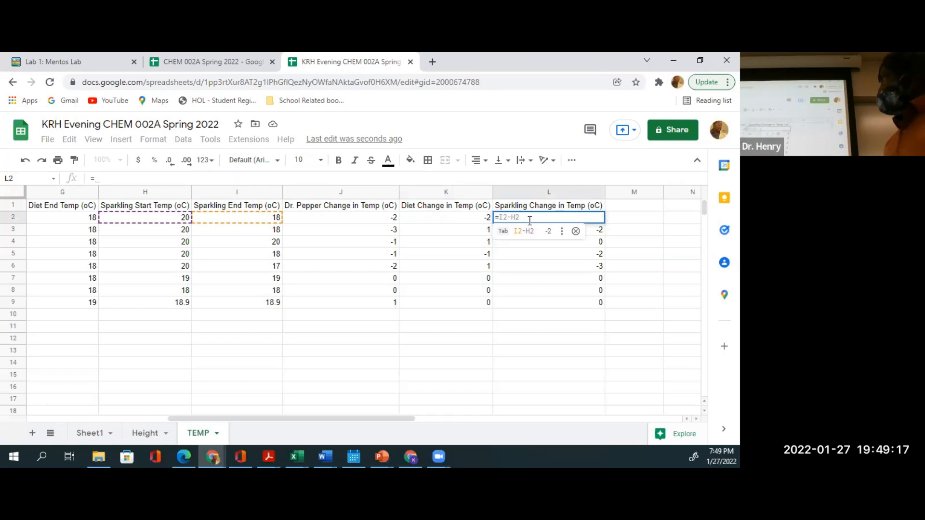
{"action": "key", "text": "Tab"}
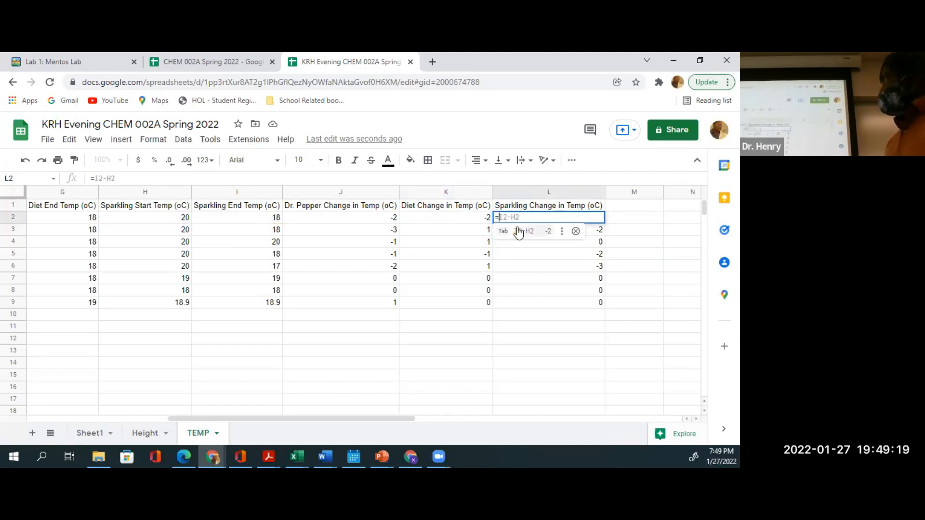
{"action": "left_click", "coordinate": [515, 232]}
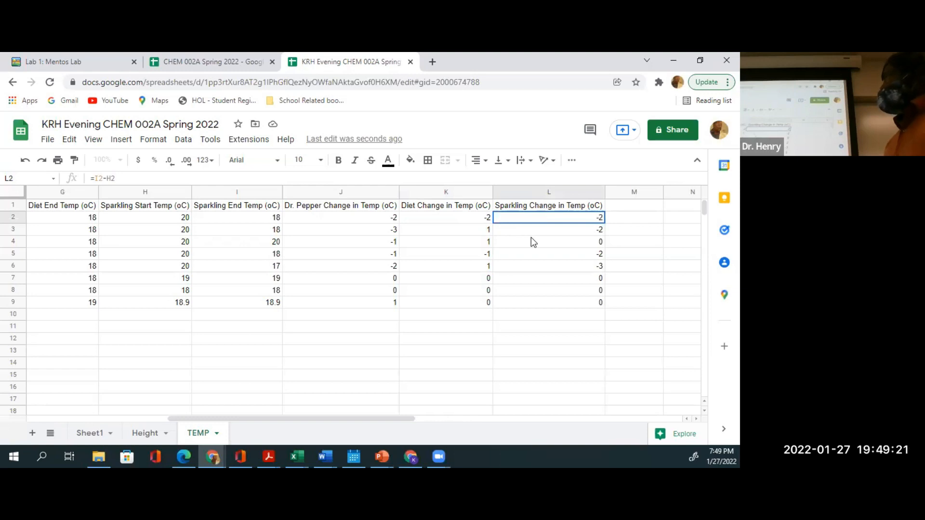
{"action": "left_click", "coordinate": [620, 244]}
{"action": "left_click", "coordinate": [575, 216]}
{"action": "left_click_drag", "start_coordinate": [604, 223], "coordinate": [584, 304]}
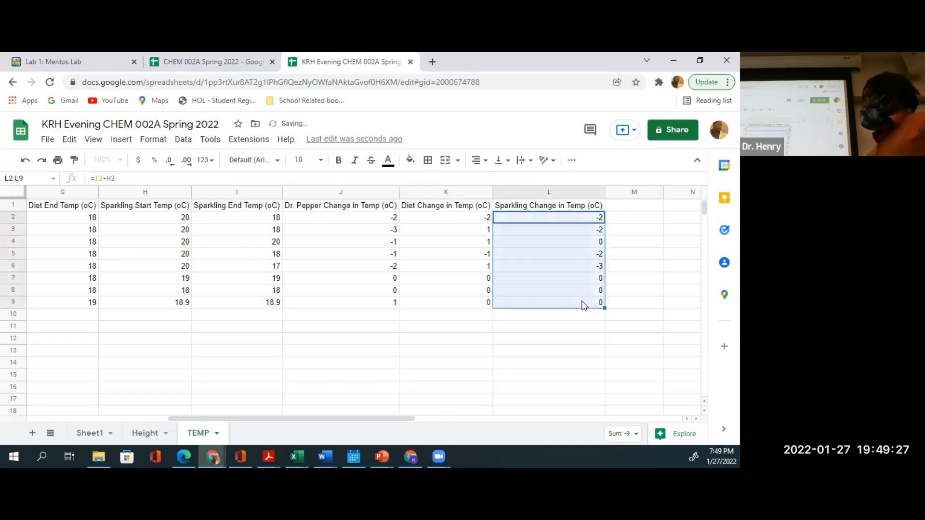
{"action": "left_click", "coordinate": [583, 304]}
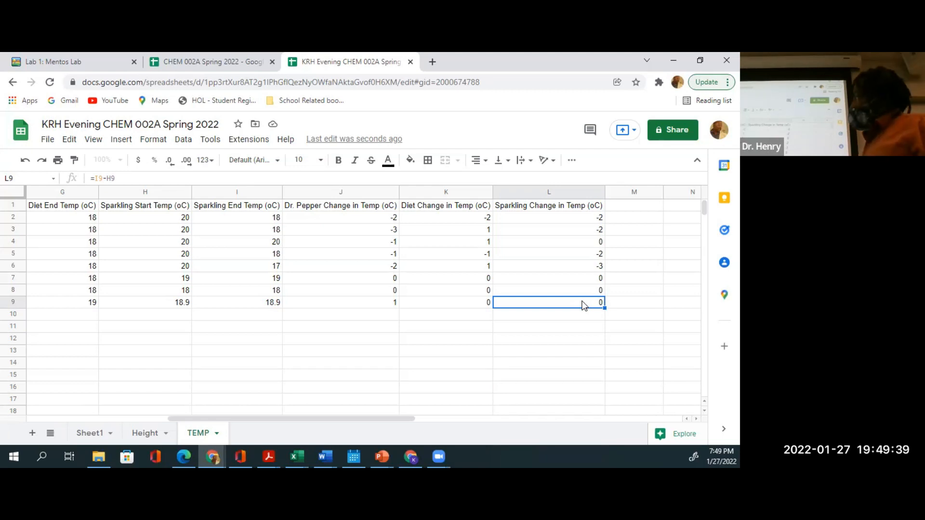
- Insert a column chart of the three soda temperature-change columns J1:L9 against the group labels in A1:A9
{"action": "scroll", "coordinate": [584, 305], "scroll_direction": "left", "scroll_amount": 2}
{"action": "scroll", "coordinate": [584, 304], "scroll_direction": "left", "scroll_amount": 4}
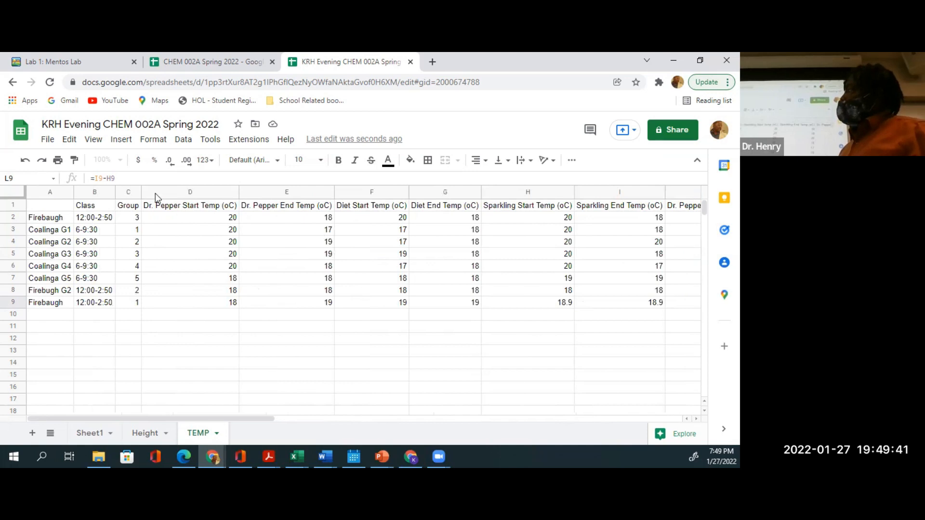
{"action": "left_click_drag", "start_coordinate": [56, 222], "coordinate": [51, 308]}
{"action": "left_click", "coordinate": [53, 314]}
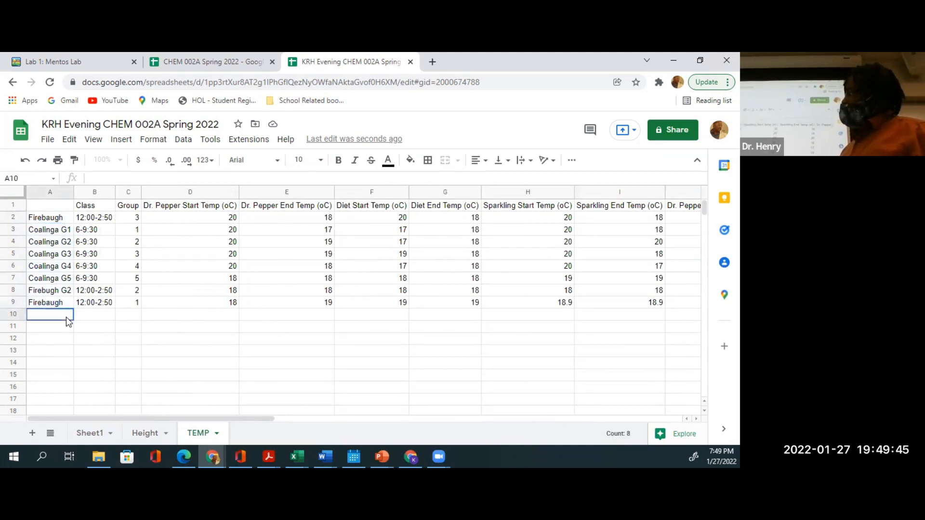
{"action": "left_click_drag", "start_coordinate": [62, 207], "coordinate": [55, 306]}
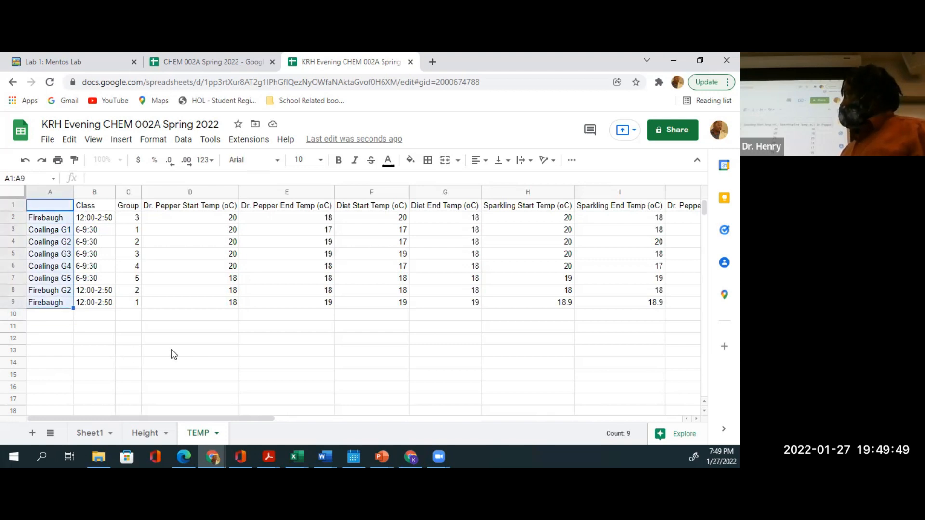
{"action": "scroll", "coordinate": [174, 355], "scroll_direction": "right", "scroll_amount": 5}
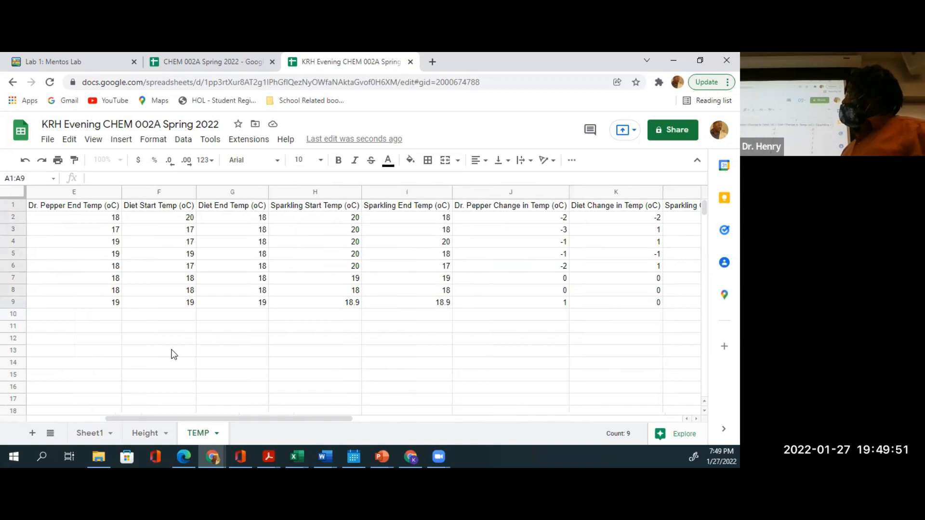
{"action": "scroll", "coordinate": [174, 355], "scroll_direction": "right", "scroll_amount": 2}
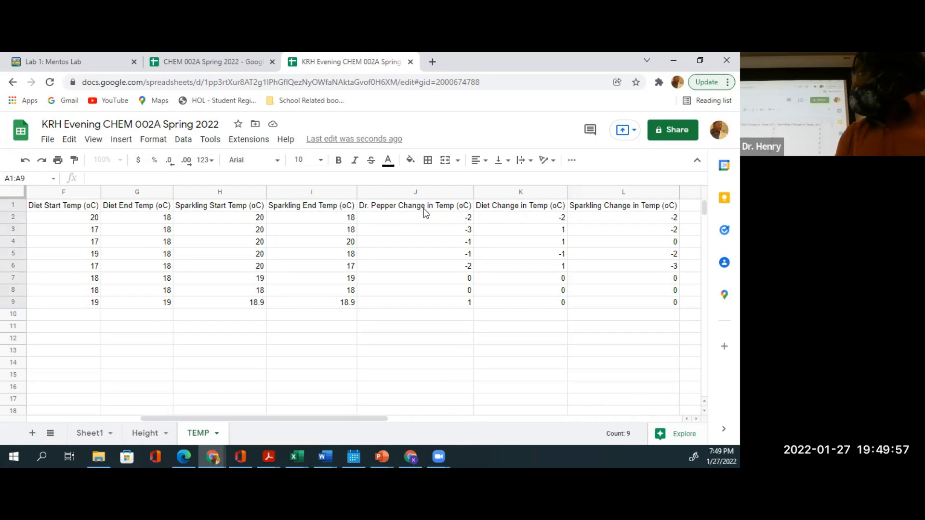
{"action": "left_click_drag", "start_coordinate": [425, 209], "coordinate": [583, 307]}
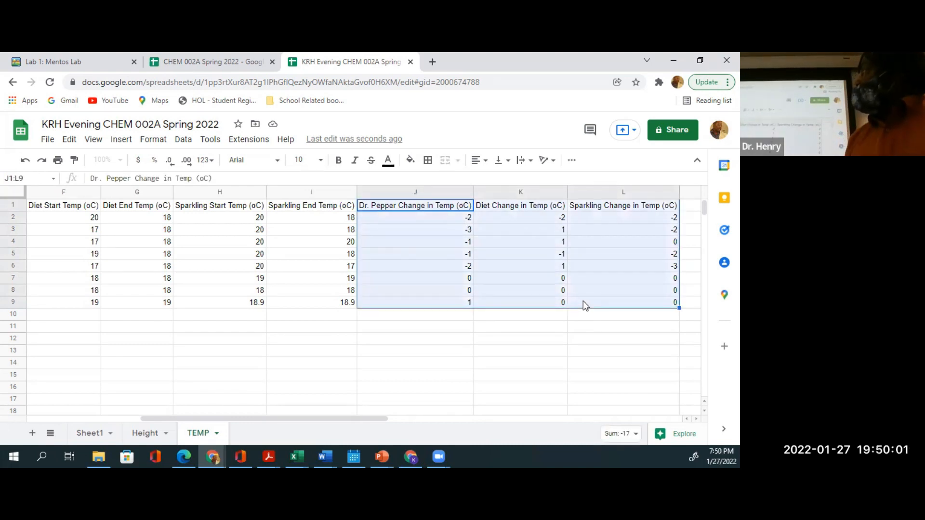
{"action": "left_click", "coordinate": [129, 145]}
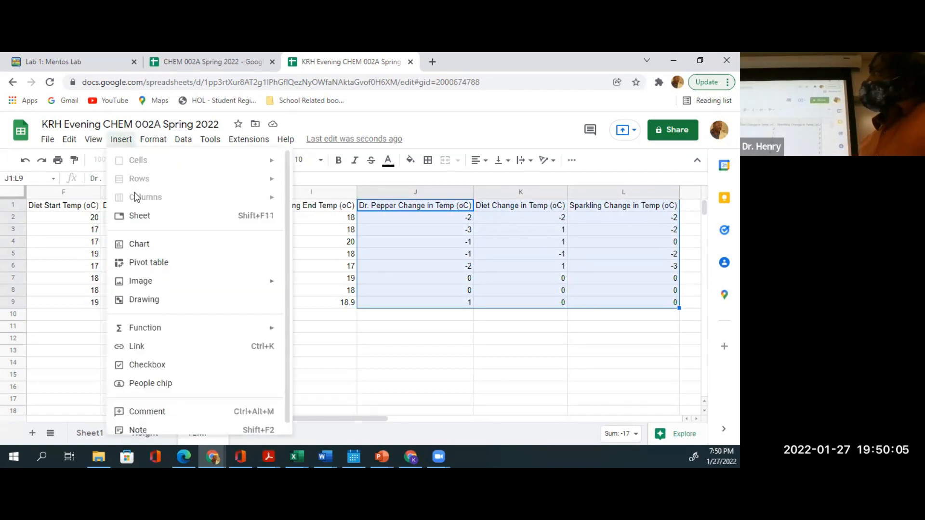
{"action": "left_click", "coordinate": [134, 246]}
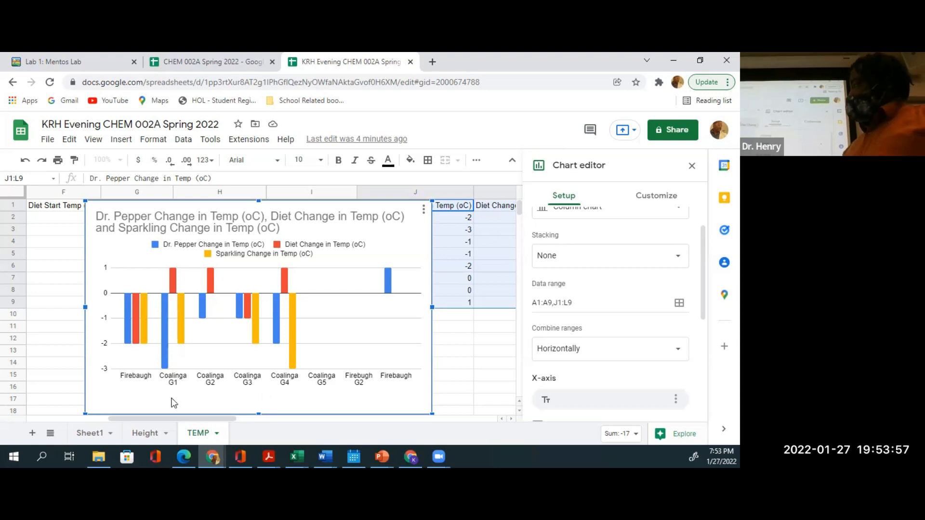
- Add a new sheet to the spreadsheet and name it Flowrate
{"action": "left_click", "coordinate": [32, 435]}
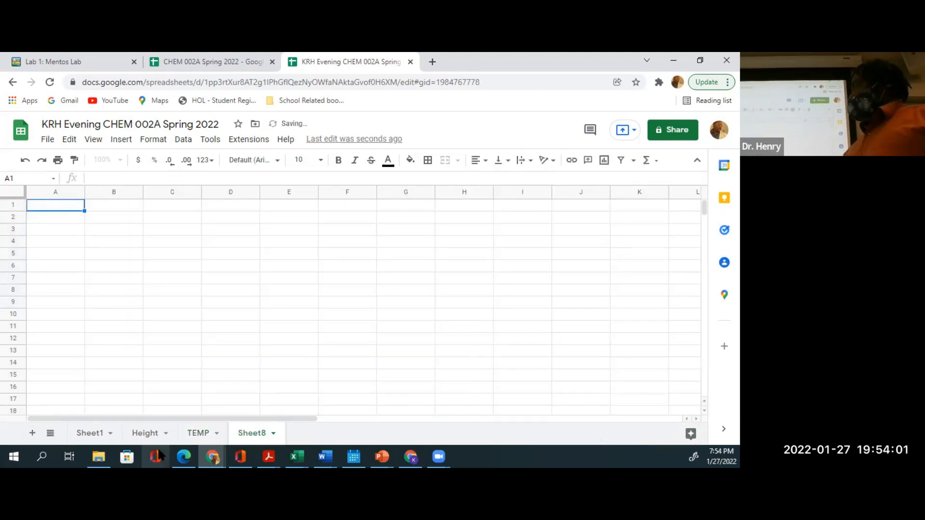
{"action": "double_click", "coordinate": [247, 435]}
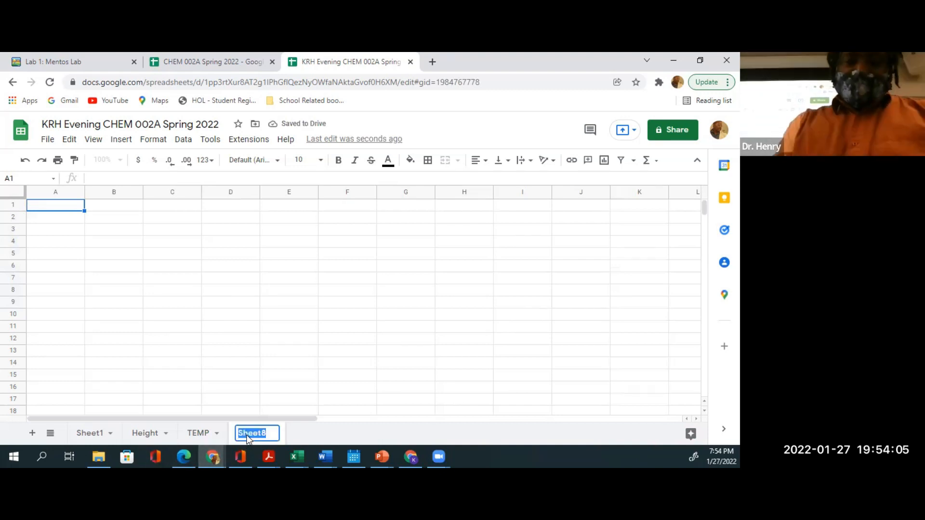
{"action": "type", "text": "Flowrate"}
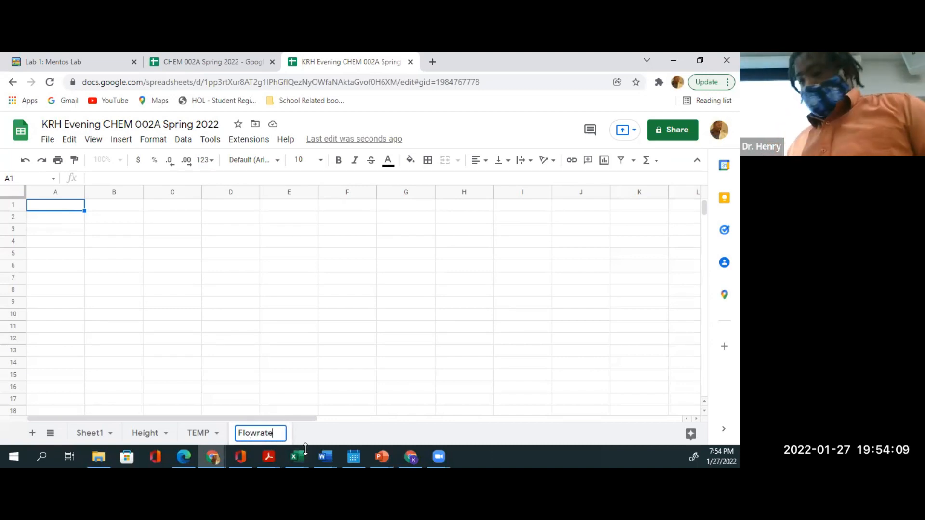
{"action": "key", "text": "Return"}
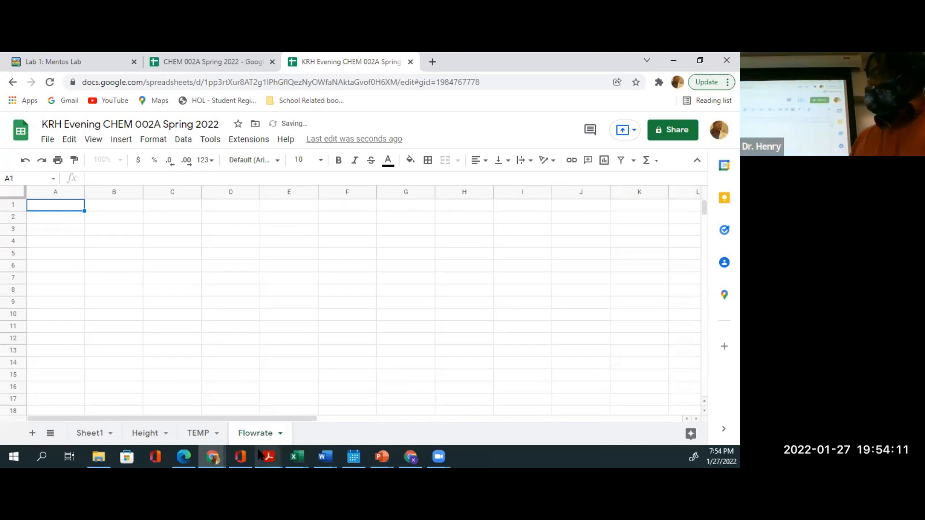
- On Sheet1, select the Dr. Pepper Time (sec) data in E1:E9 together with the Dr. Pepper Volume data in H1:H9
{"action": "left_click", "coordinate": [77, 436]}
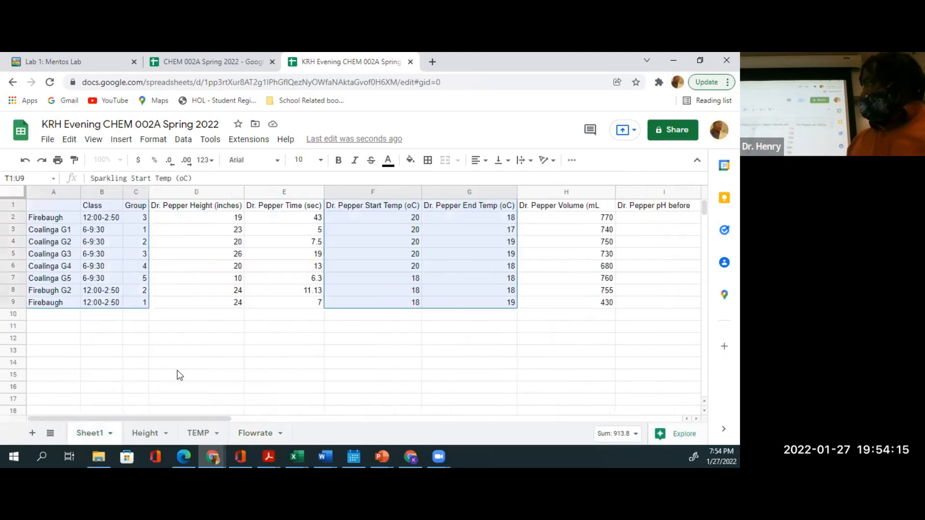
{"action": "left_click", "coordinate": [179, 375]}
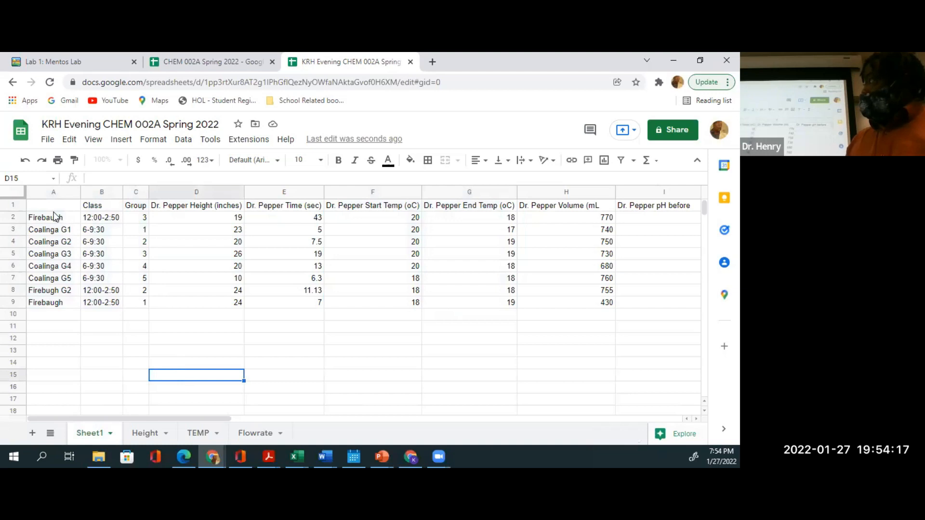
{"action": "left_click_drag", "start_coordinate": [52, 206], "coordinate": [139, 299]}
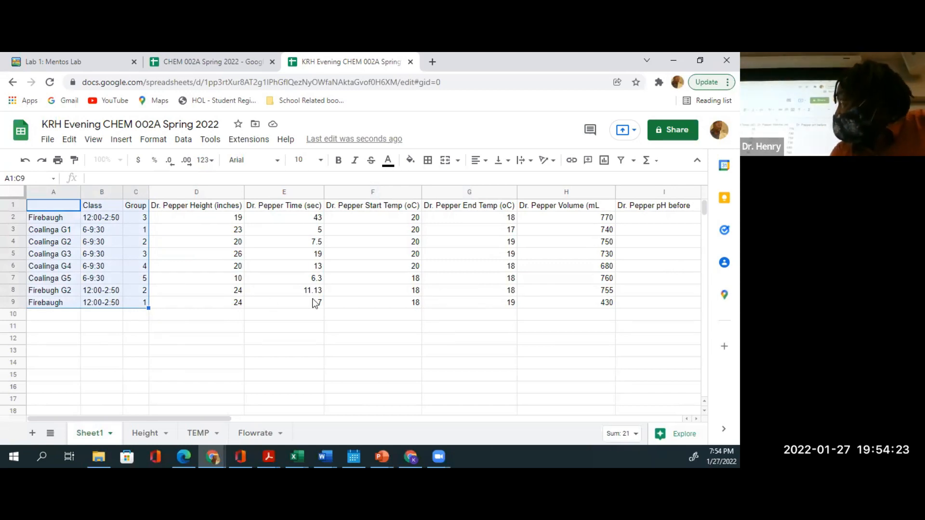
{"action": "left_click", "coordinate": [296, 206]}
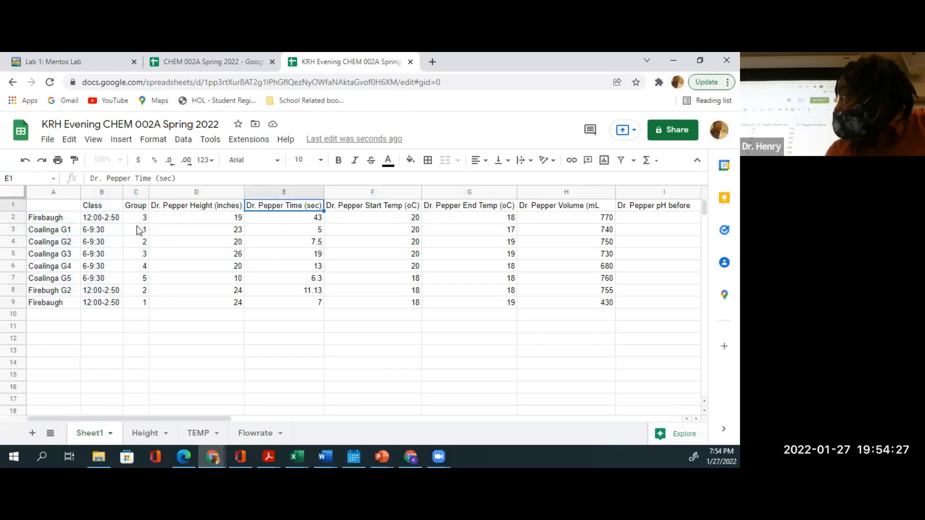
{"action": "left_click_drag", "start_coordinate": [57, 207], "coordinate": [134, 303]}
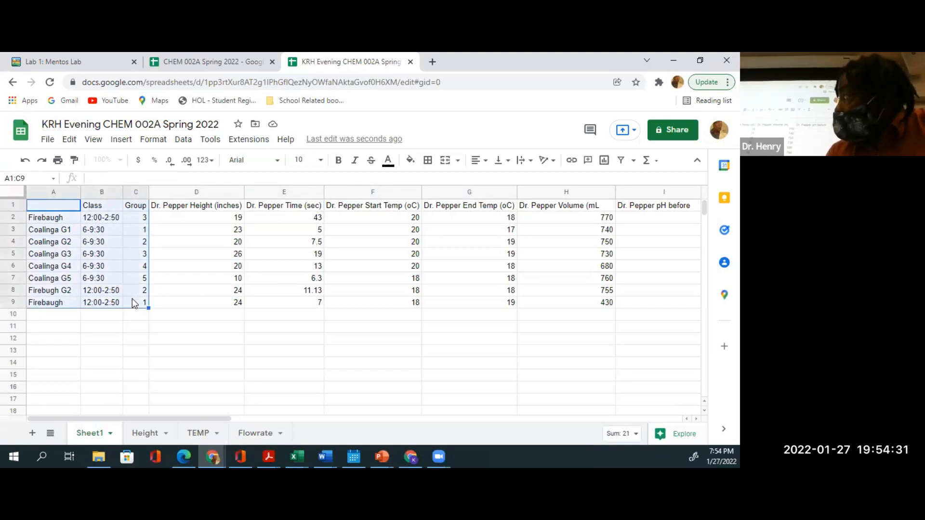
{"action": "left_click", "coordinate": [277, 203]}
{"action": "left_click_drag", "start_coordinate": [343, 209], "coordinate": [300, 303]}
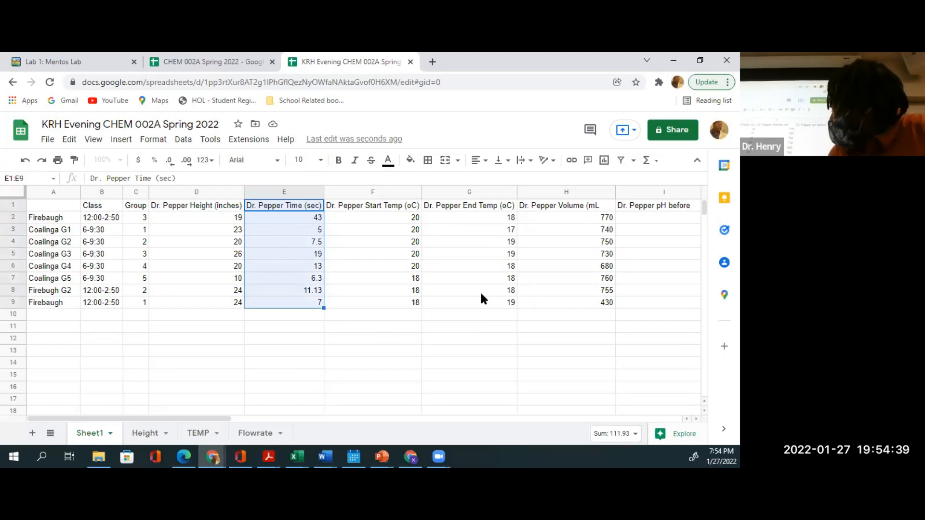
{"action": "left_click_drag", "start_coordinate": [567, 211], "coordinate": [583, 302]}
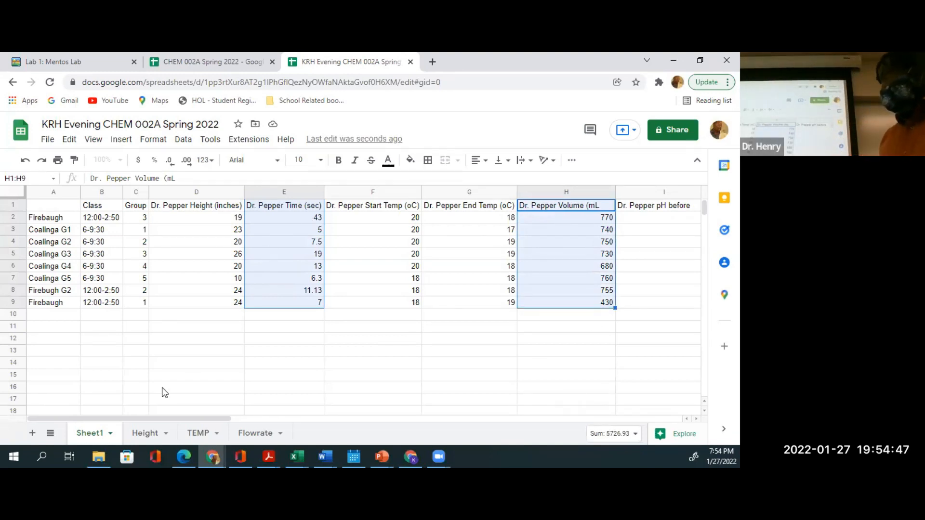
- Add the Diet and Sparkling time and volume columns to the selection and copy all six columns into the Flowrate sheet at A1
{"action": "left_click_drag", "start_coordinate": [192, 419], "coordinate": [358, 456]}
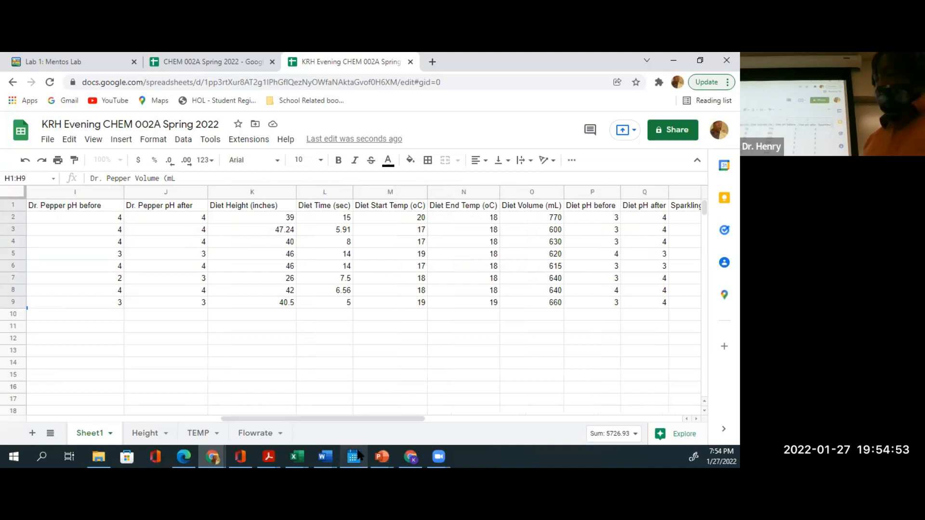
{"action": "mouse_move", "coordinate": [358, 455]}
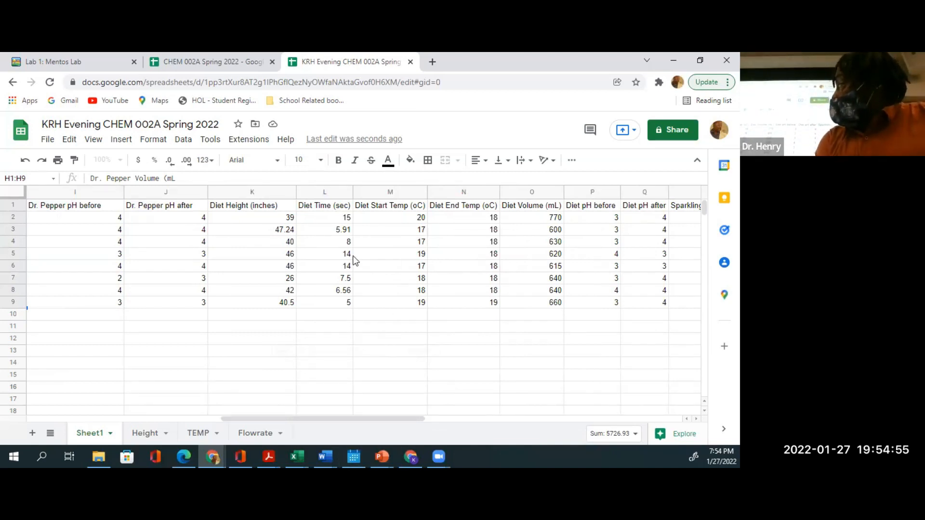
{"action": "left_click_drag", "start_coordinate": [321, 207], "coordinate": [340, 304]}
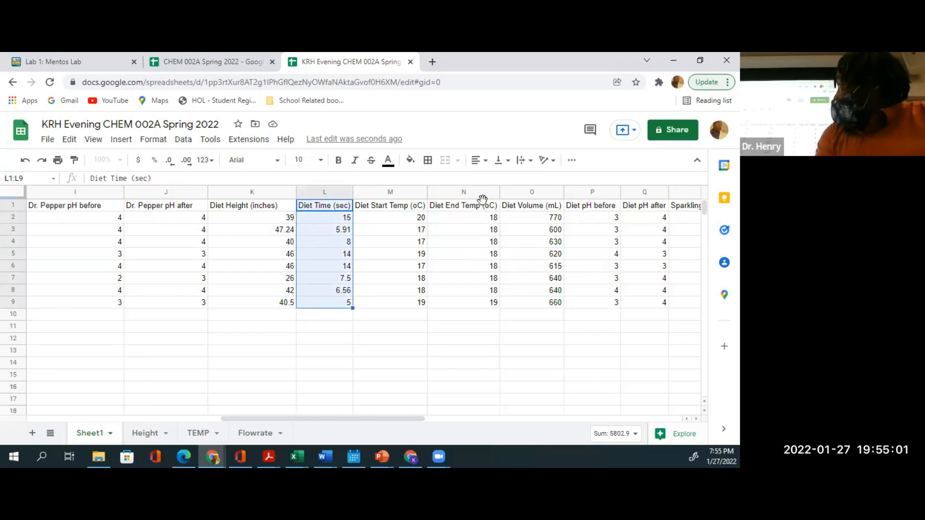
{"action": "left_click_drag", "start_coordinate": [536, 210], "coordinate": [539, 300]}
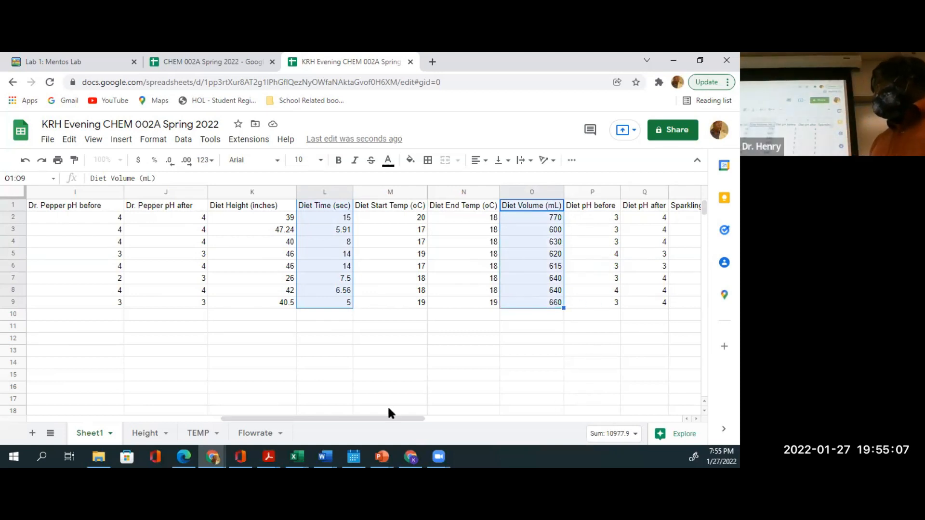
{"action": "left_click_drag", "start_coordinate": [388, 415], "coordinate": [511, 424]}
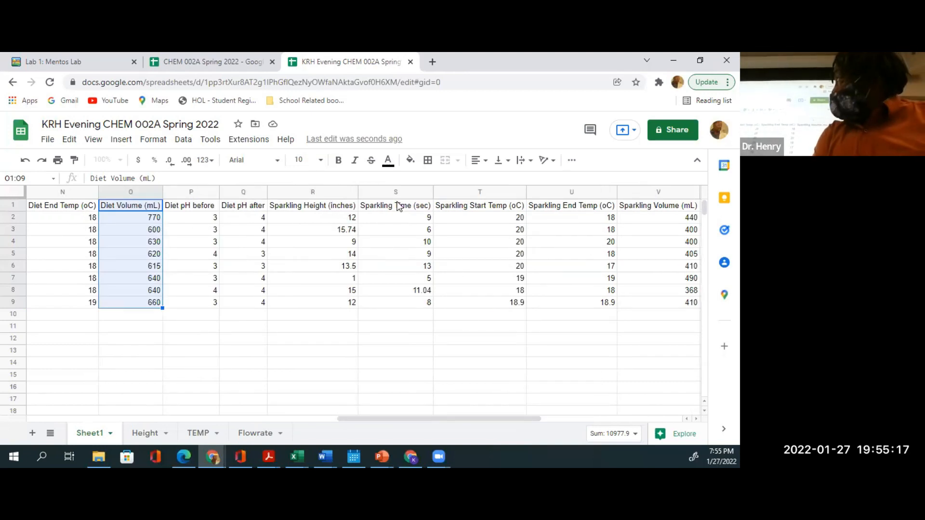
{"action": "left_click_drag", "start_coordinate": [400, 210], "coordinate": [421, 296]}
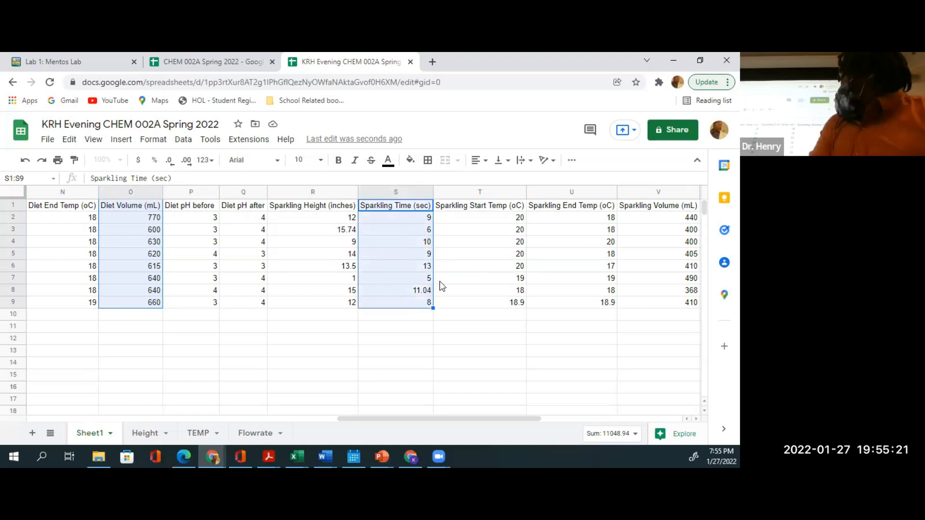
{"action": "left_click_drag", "start_coordinate": [660, 210], "coordinate": [661, 301]}
{"action": "right_click", "coordinate": [658, 299]}
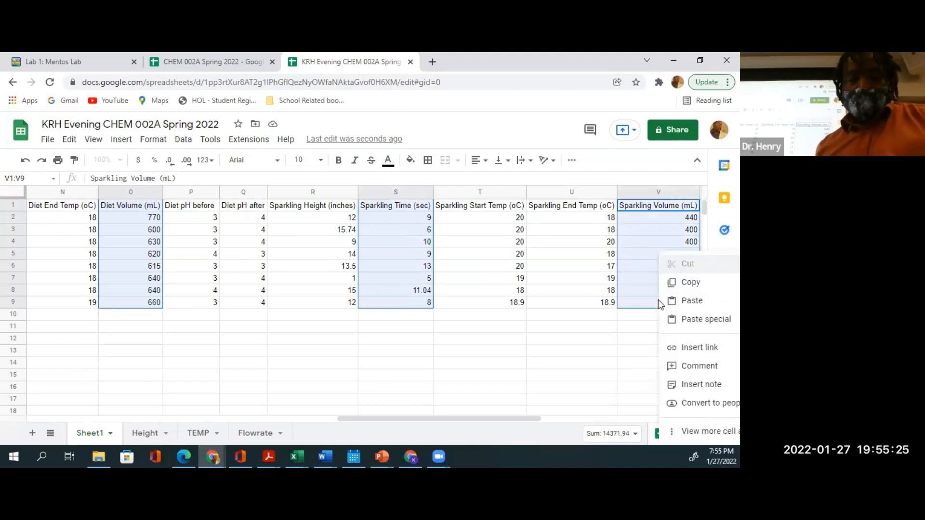
{"action": "key", "text": "ctrl+c"}
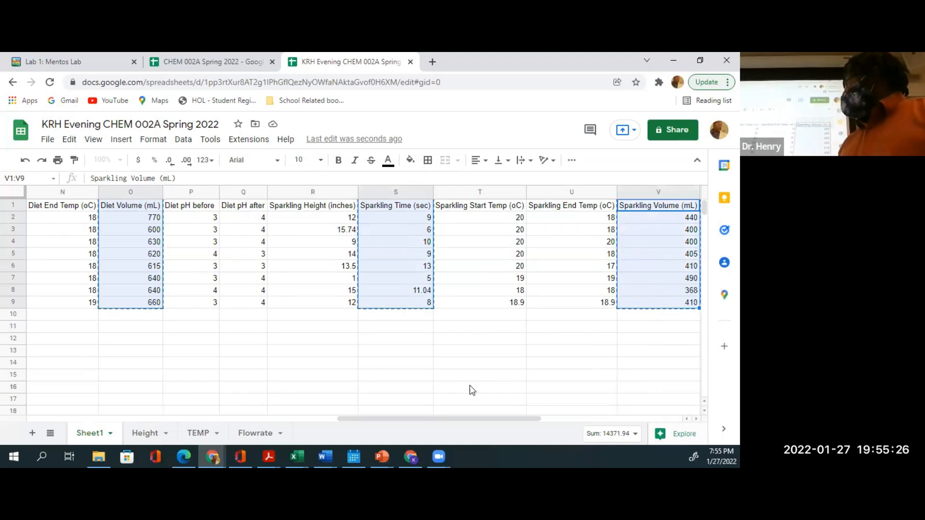
{"action": "left_click", "coordinate": [250, 435]}
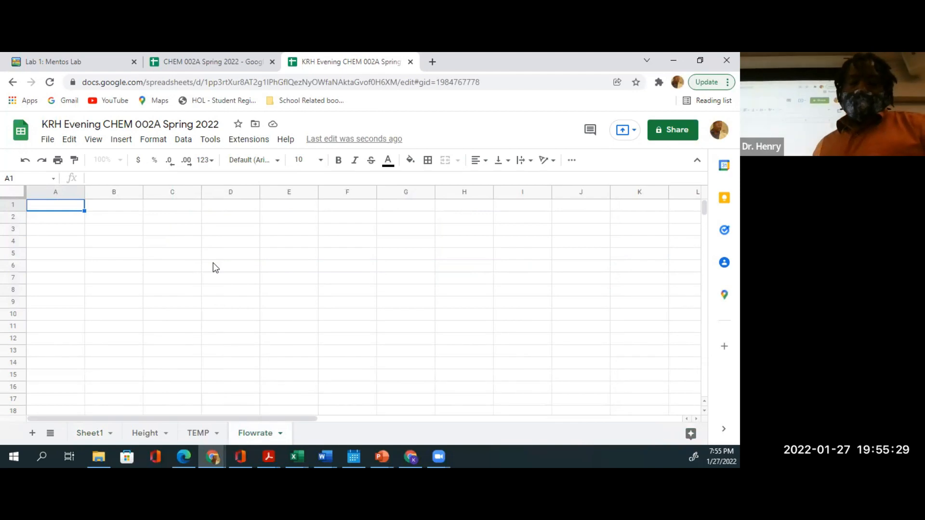
{"action": "key", "text": "ctrl+v"}
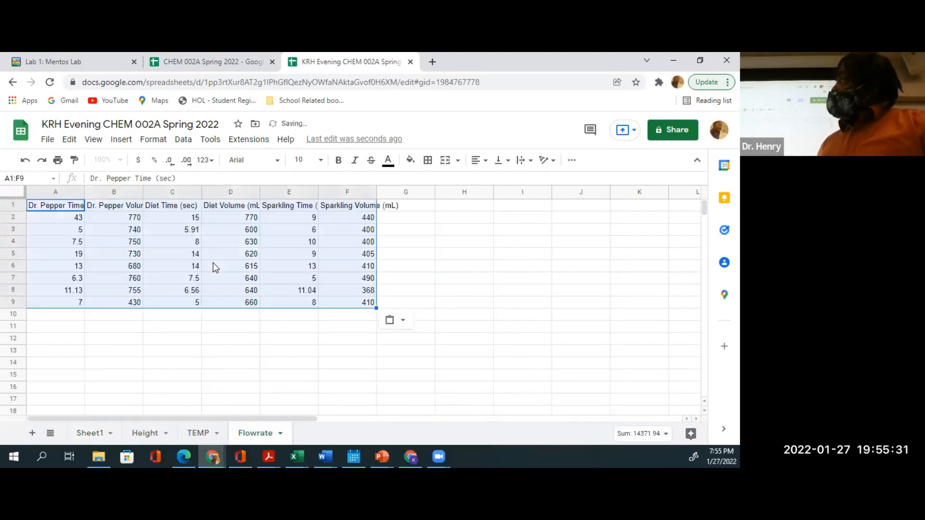
{"action": "double_click", "coordinate": [172, 362]}
{"action": "key", "text": "Escape"}
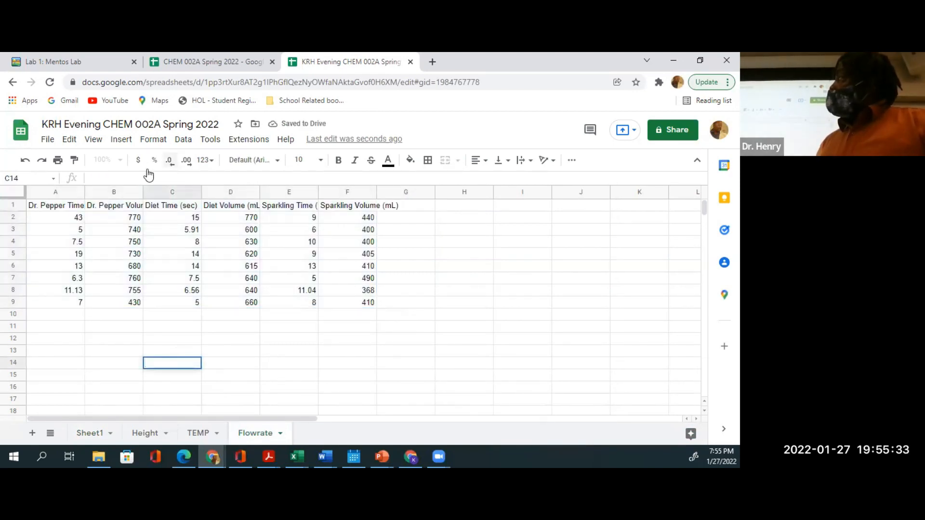
- Move the time and volume block A1:F9 on the Flowrate sheet so that it starts at D1
{"action": "left_click_drag", "start_coordinate": [59, 193], "coordinate": [329, 231]}
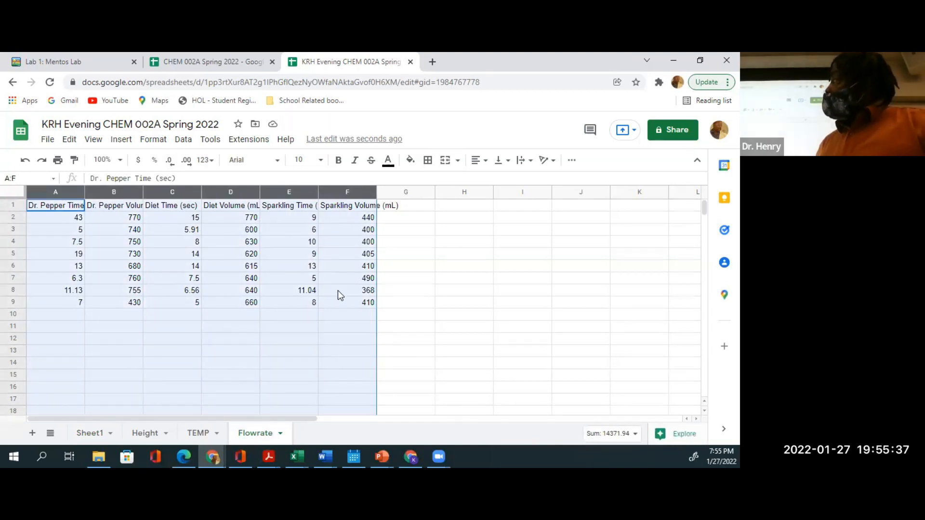
{"action": "left_click", "coordinate": [275, 327]}
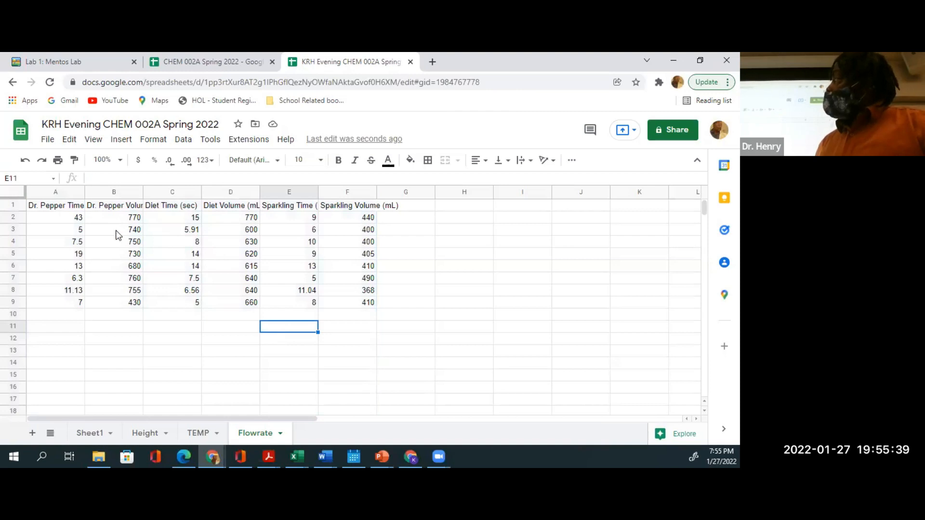
{"action": "left_click_drag", "start_coordinate": [53, 205], "coordinate": [353, 301]}
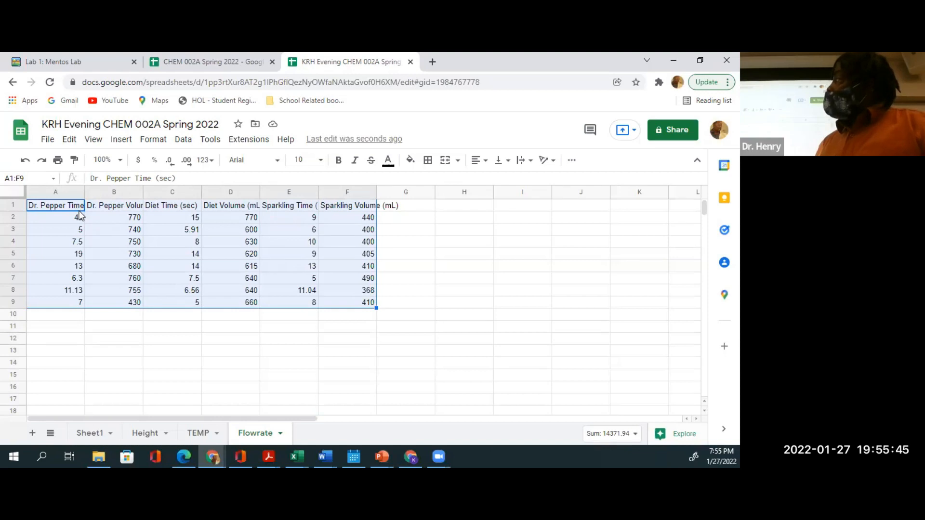
{"action": "left_click_drag", "start_coordinate": [77, 208], "coordinate": [536, 298]}
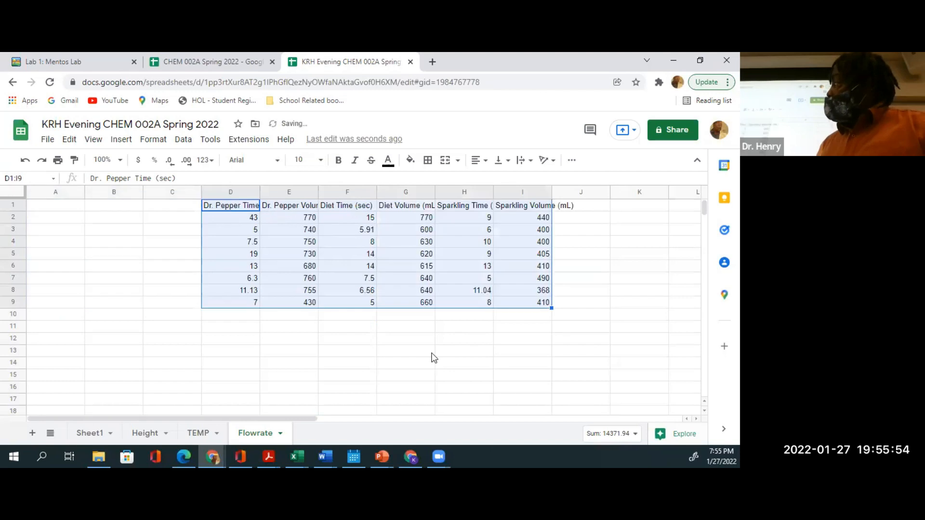
- Copy the location, Class and Group columns A1:C9 from Sheet1 into the Flowrate sheet at A1
{"action": "left_click", "coordinate": [76, 433]}
{"action": "scroll", "coordinate": [104, 384], "scroll_direction": "left", "scroll_amount": 5}
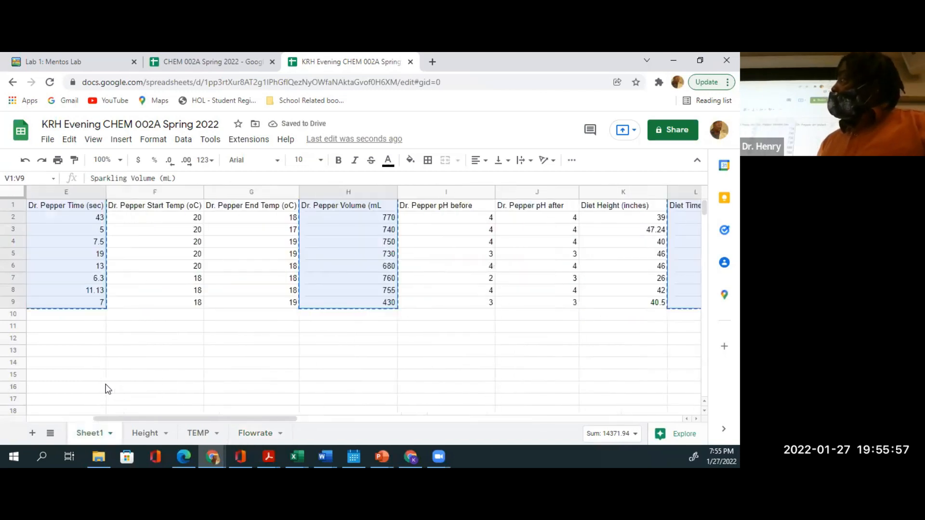
{"action": "scroll", "coordinate": [106, 385], "scroll_direction": "left", "scroll_amount": 3}
{"action": "left_click", "coordinate": [105, 385]}
{"action": "left_click_drag", "start_coordinate": [59, 208], "coordinate": [139, 303]}
{"action": "key", "text": "ctrl+c"}
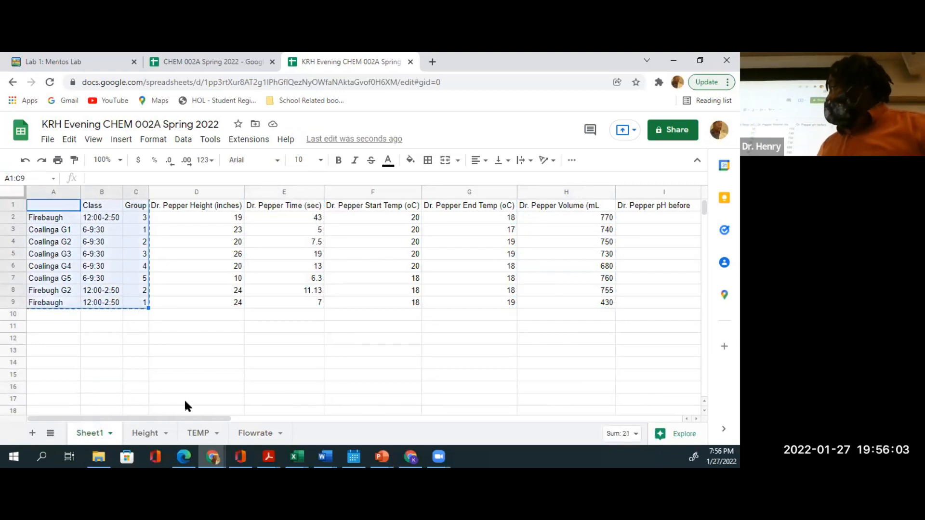
{"action": "left_click", "coordinate": [259, 435]}
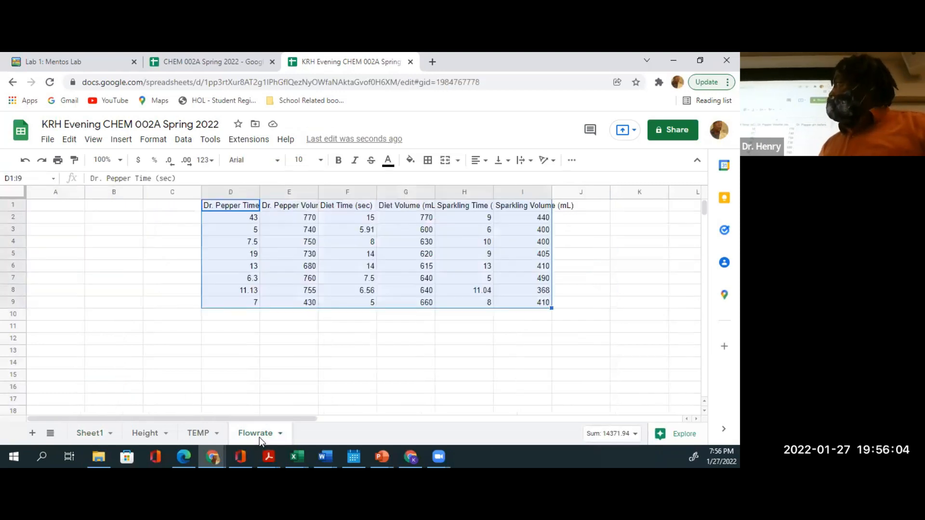
{"action": "left_click", "coordinate": [76, 207]}
{"action": "key", "text": "ctrl+v"}
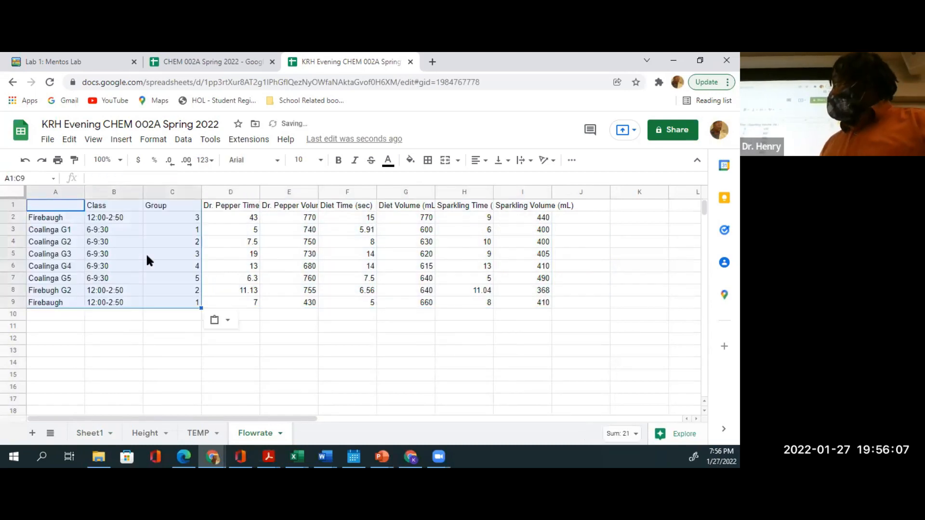
{"action": "left_click", "coordinate": [227, 321]}
{"action": "left_click", "coordinate": [161, 355]}
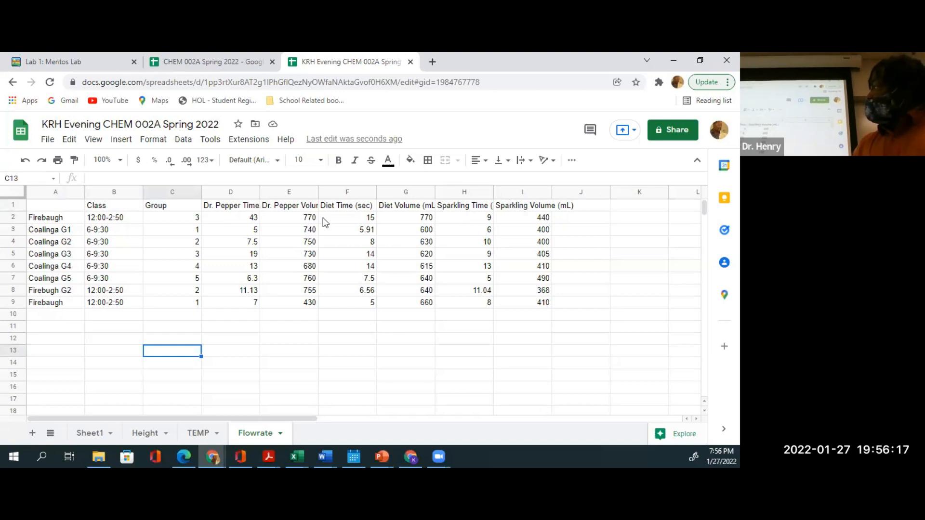
- Copy the Dr. Pepper, Diet and Sparkling Volume headers from E1, G1 and I1 into J1:L1
{"action": "left_click", "coordinate": [397, 208]}
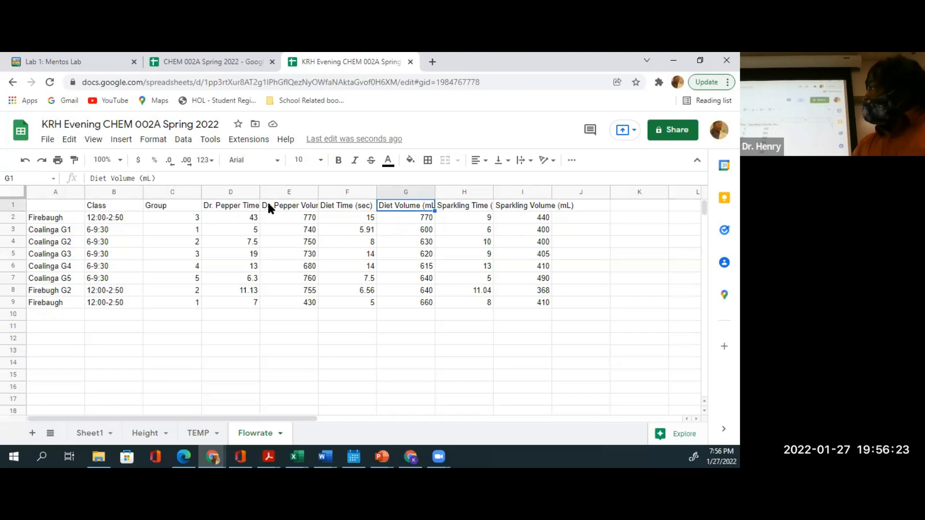
{"action": "left_click", "coordinate": [286, 210]}
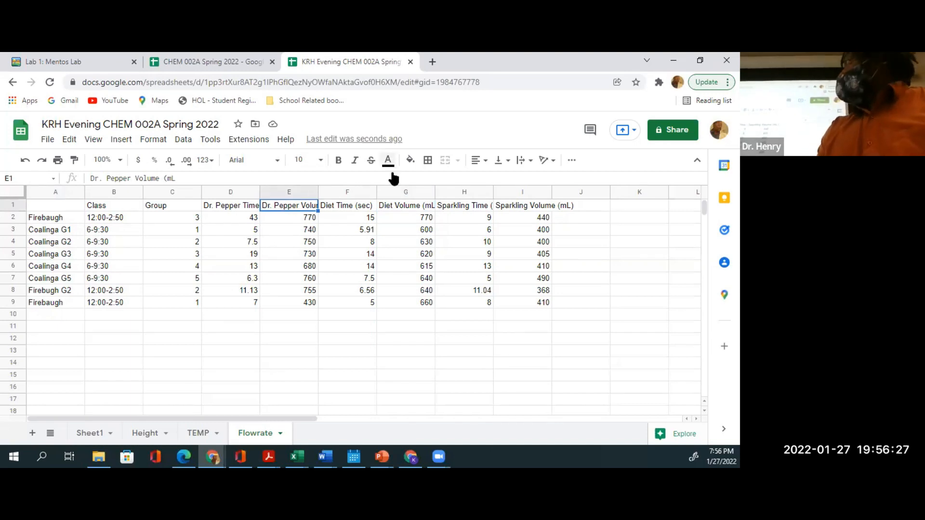
{"action": "left_click", "coordinate": [395, 207], "text": "ctrl"}
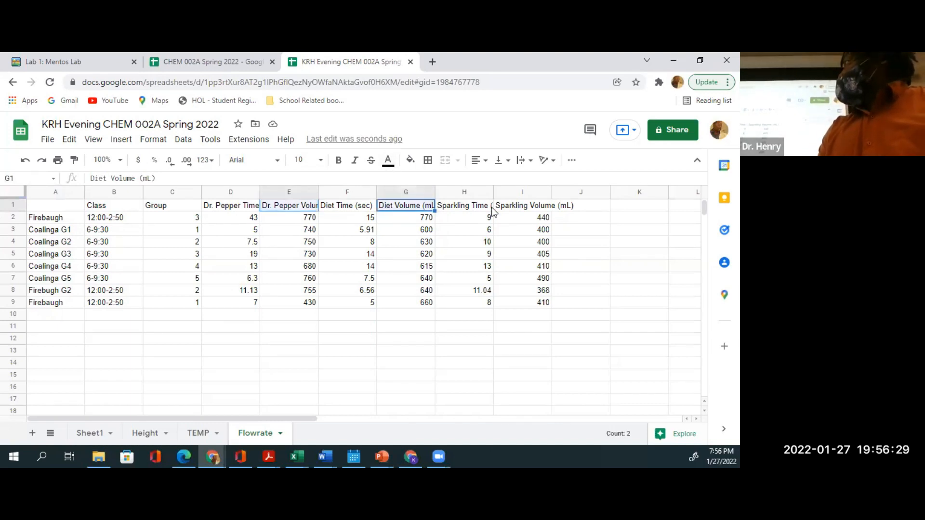
{"action": "left_click", "coordinate": [517, 210], "text": "ctrl"}
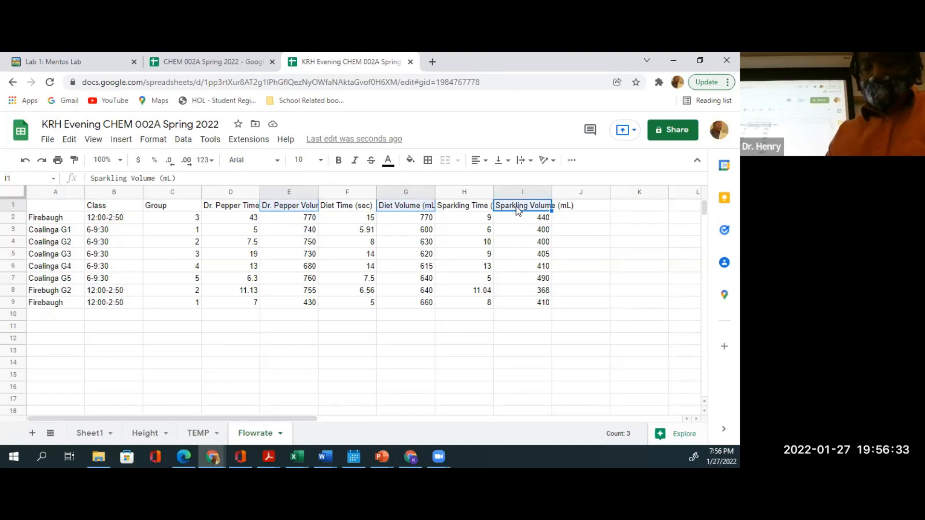
{"action": "key", "text": "ctrl+c"}
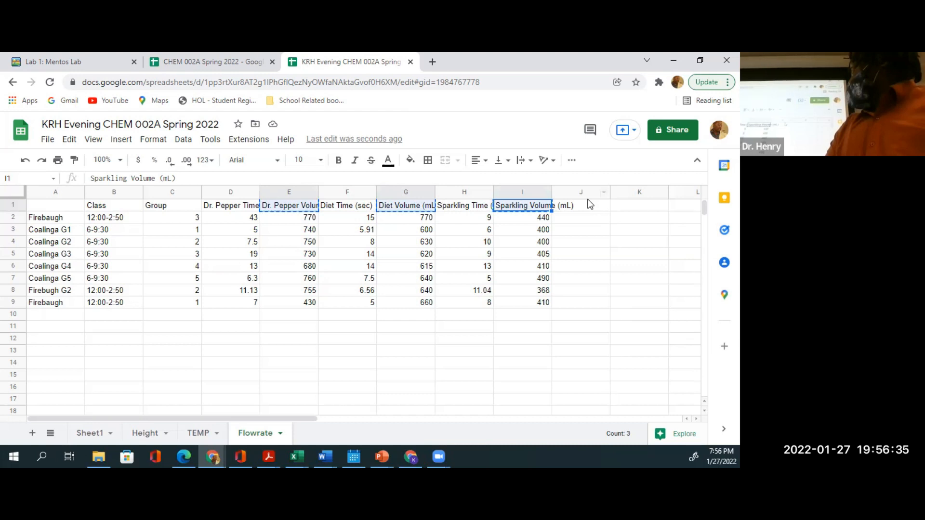
{"action": "left_click", "coordinate": [589, 206]}
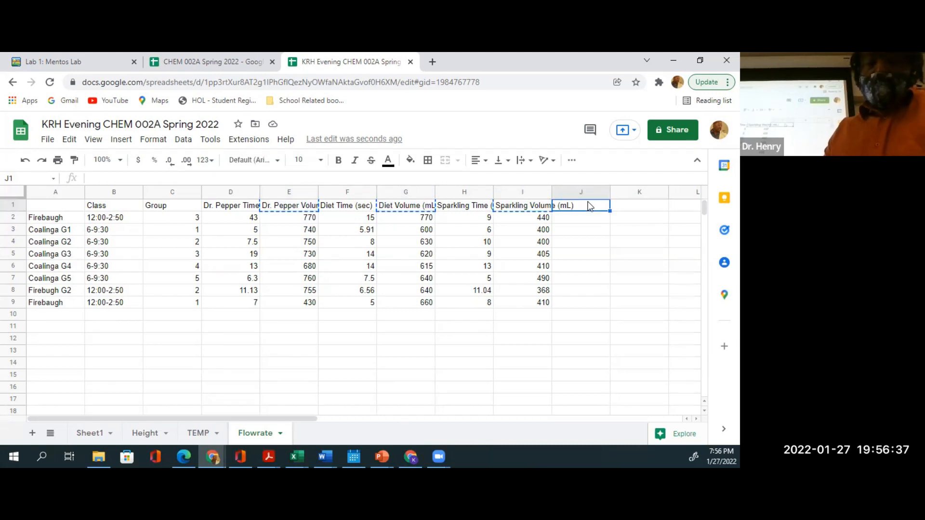
{"action": "key", "text": "ctrl+v"}
{"action": "left_click", "coordinate": [566, 258]}
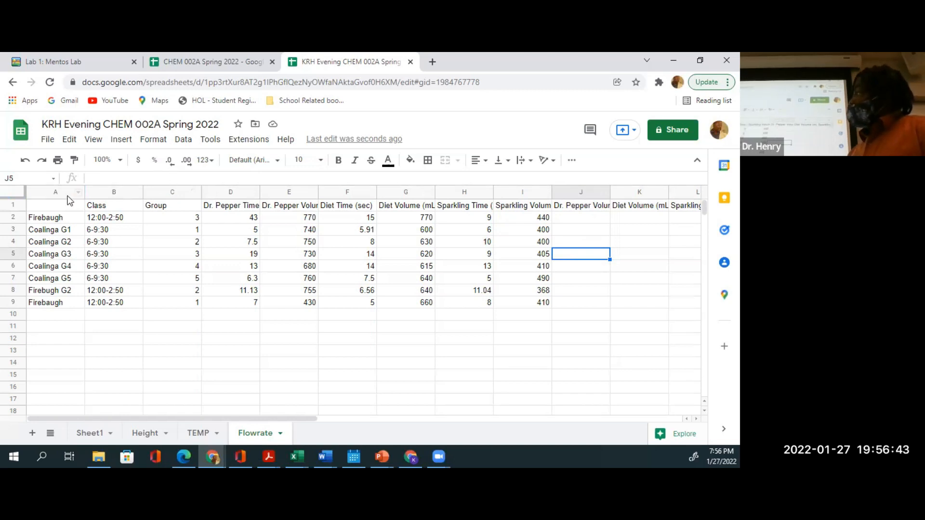
- Fit the widths of columns A through L on the Flowrate sheet to their contents
{"action": "left_click_drag", "start_coordinate": [59, 196], "coordinate": [411, 260]}
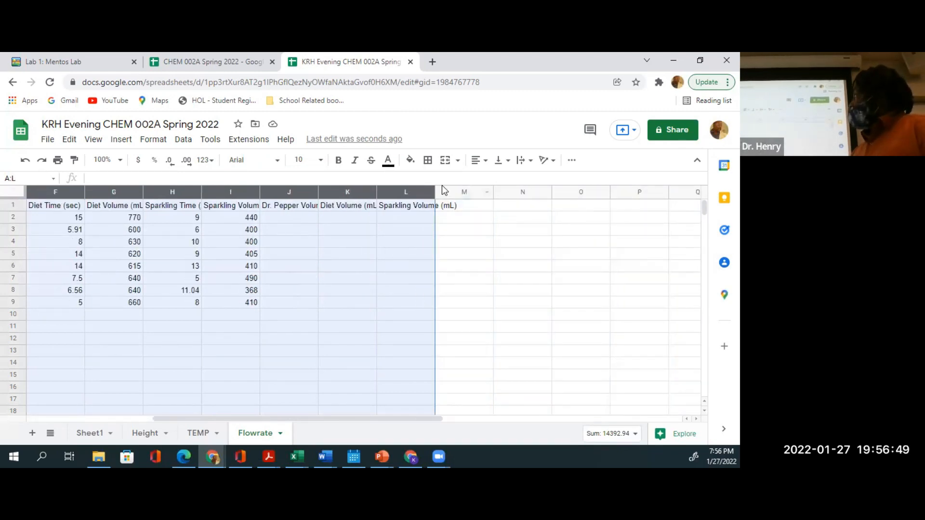
{"action": "double_click", "coordinate": [317, 195]}
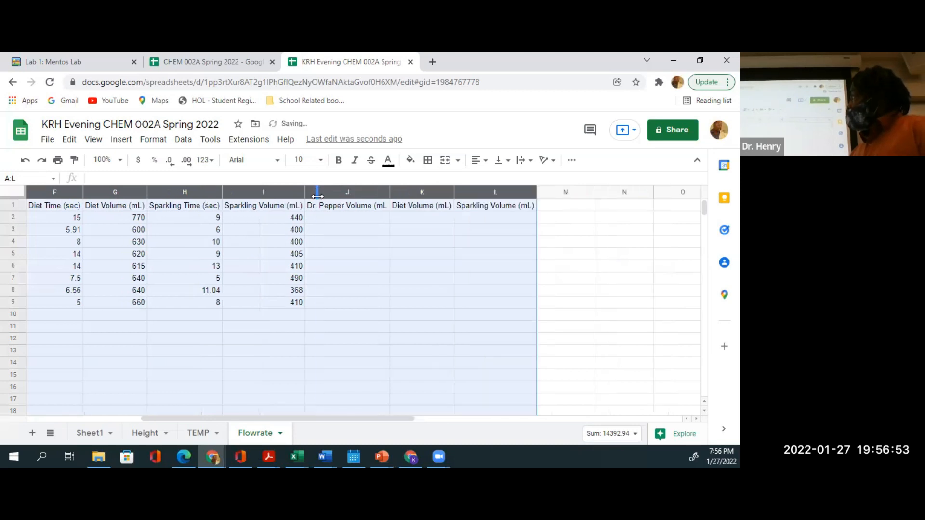
{"action": "left_click", "coordinate": [332, 243]}
{"action": "left_click", "coordinate": [349, 218]}
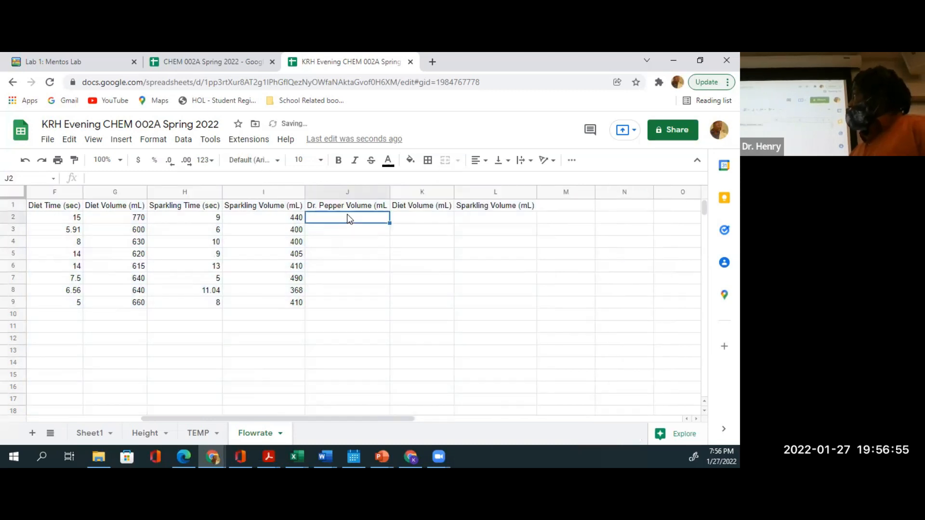
- Open find and replace for the copied headers J1:L1 and enter "Volume (mL)" as the text to find
{"action": "left_click_drag", "start_coordinate": [341, 203], "coordinate": [485, 208]}
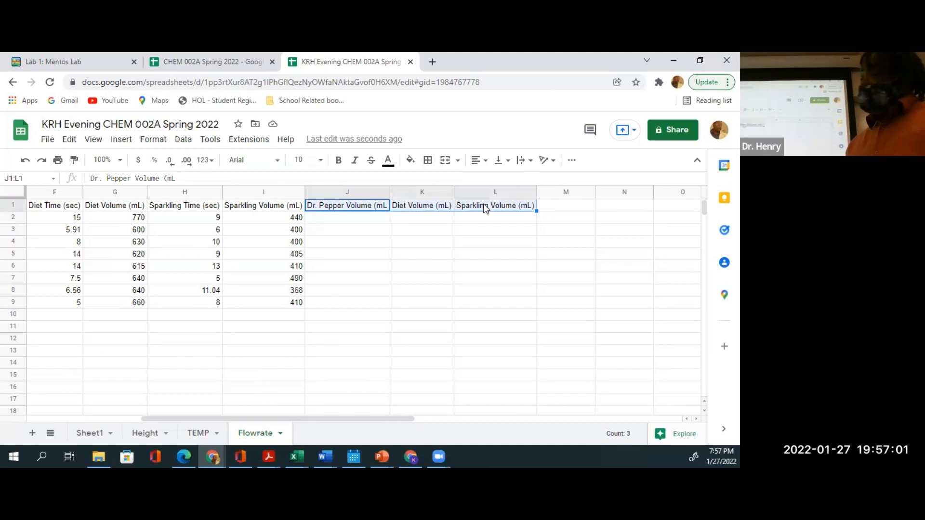
{"action": "key", "text": "ctrl+f"}
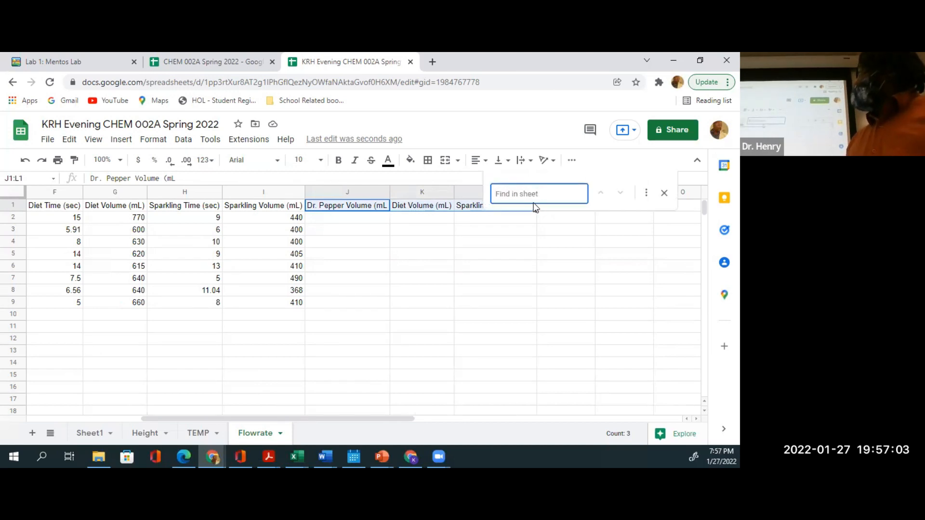
{"action": "left_click", "coordinate": [646, 193]}
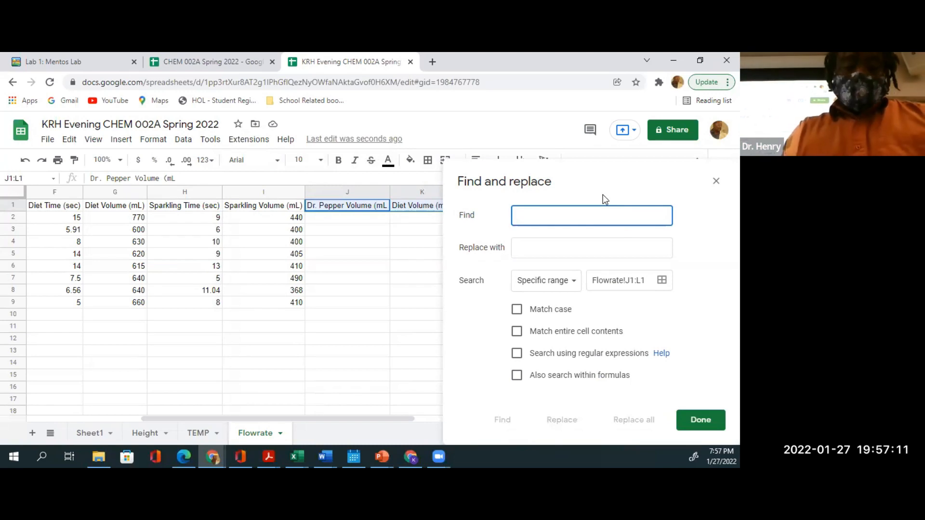
{"action": "type", "text": "Volume"}
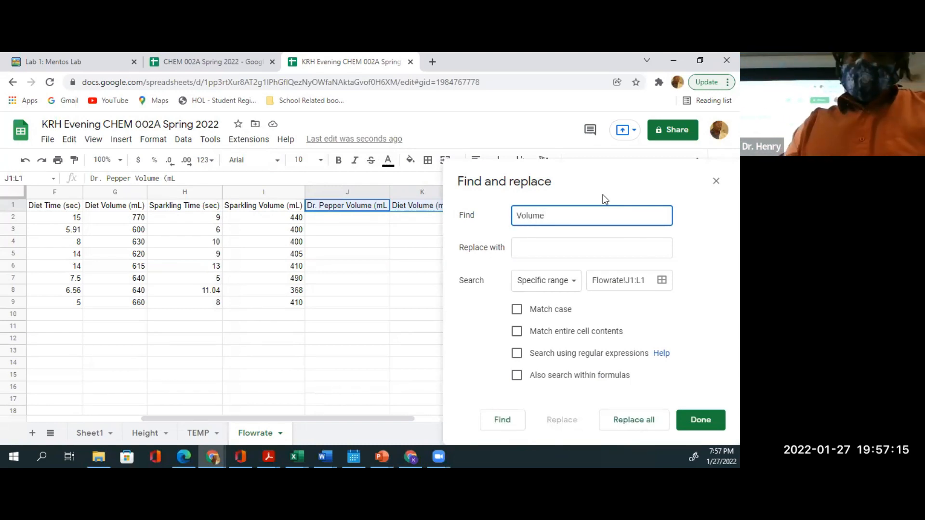
{"action": "type", "text": " (mL)"}
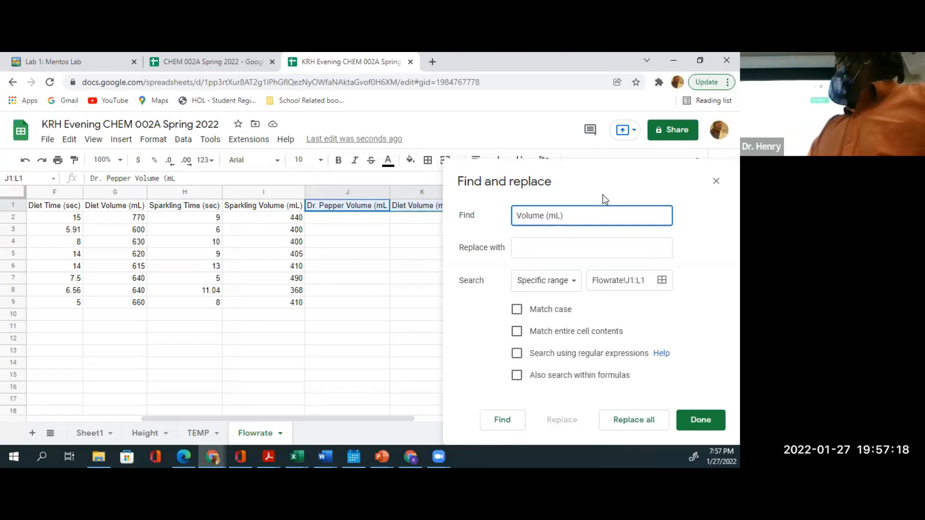
- Enter "Flowrate (ml/sec)" as the replacement text
{"action": "left_click", "coordinate": [552, 246]}
{"action": "type", "text": "F"}
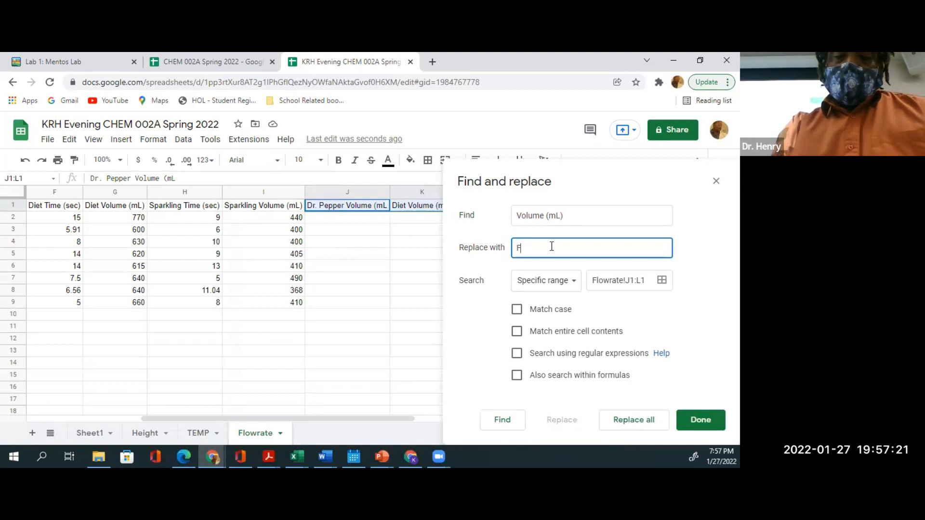
{"action": "type", "text": "lowrate "}
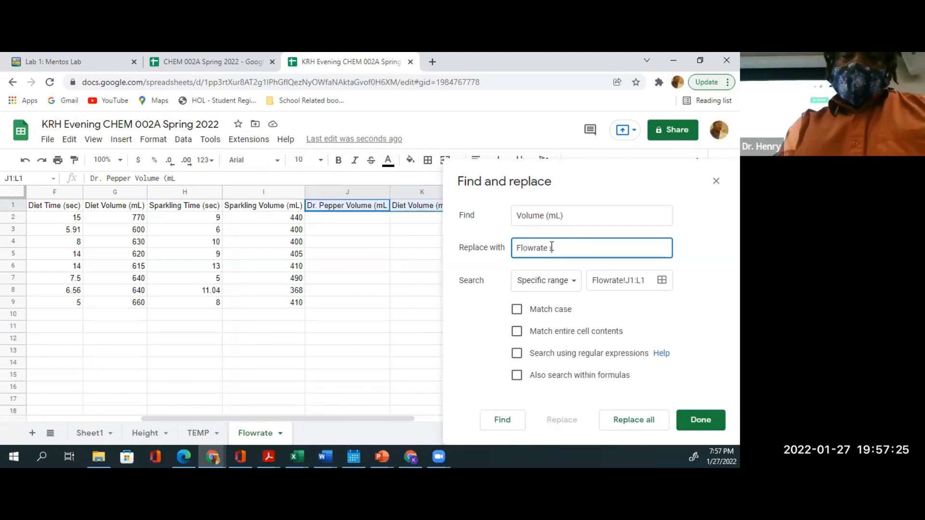
{"action": "type", "text": "Ml/ti"}
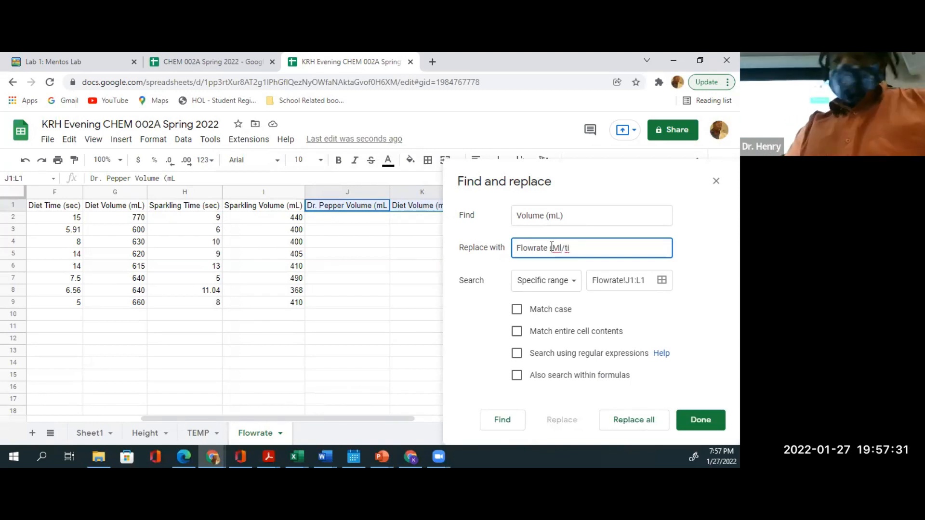
{"action": "type", "text": "m"}
{"action": "key", "text": "BackSpace"}
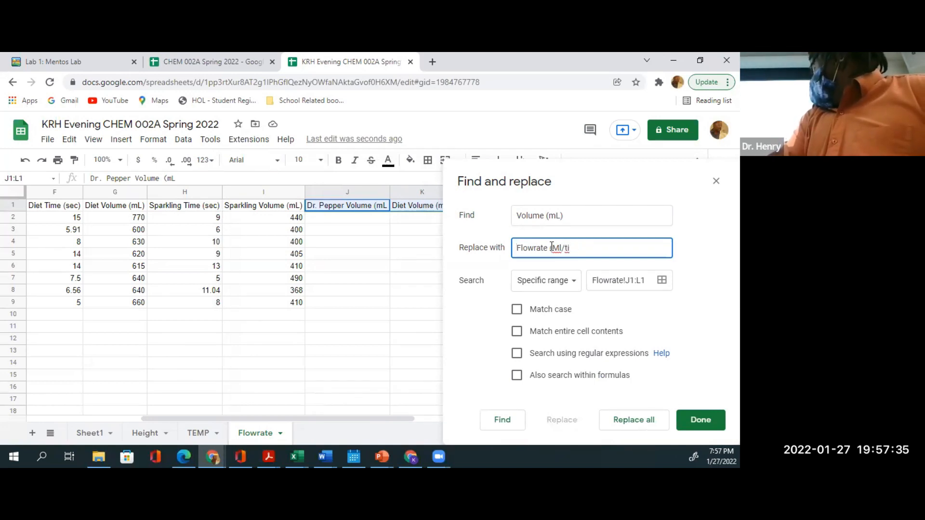
{"action": "left_click", "coordinate": [591, 253]}
{"action": "key", "text": "BackSpace"}
{"action": "key", "text": "BackSpace"}
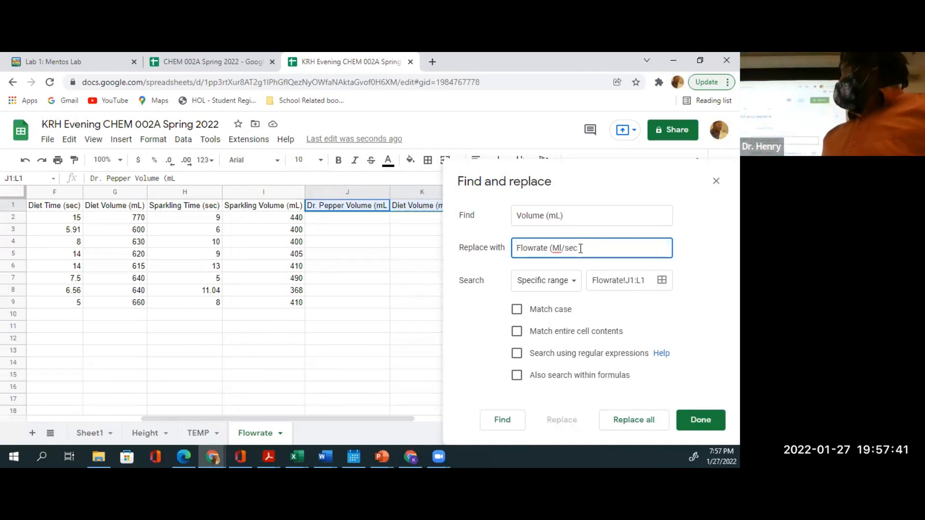
{"action": "key", "text": "BackSpace"}
{"action": "key", "text": "BackSpace"}
{"action": "type", "text": "ml"}
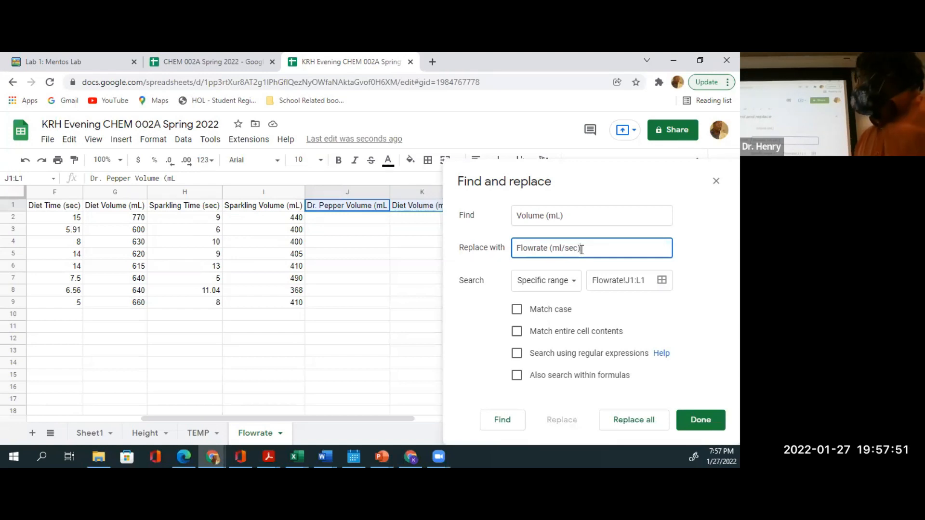
- Replace all matches in J1:L1 and close the find and replace dialog
{"action": "key", "text": "Return"}
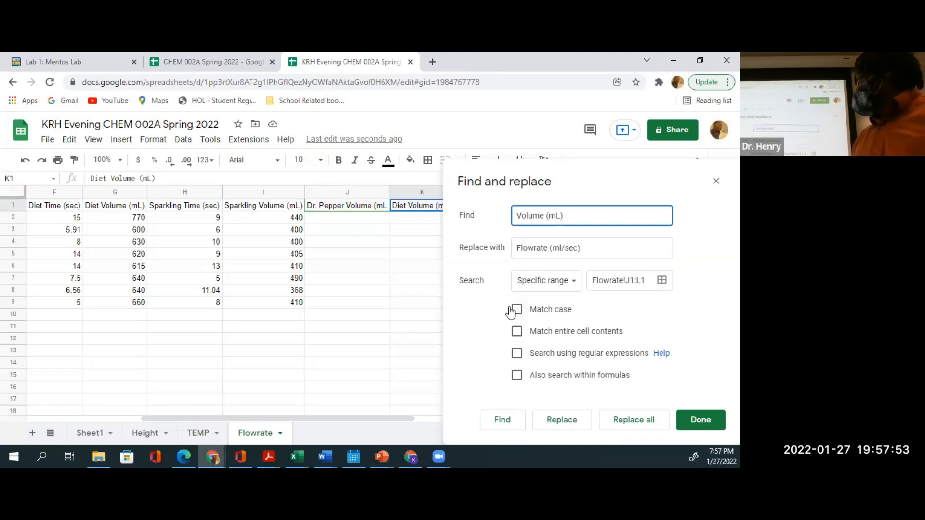
{"action": "left_click", "coordinate": [631, 428]}
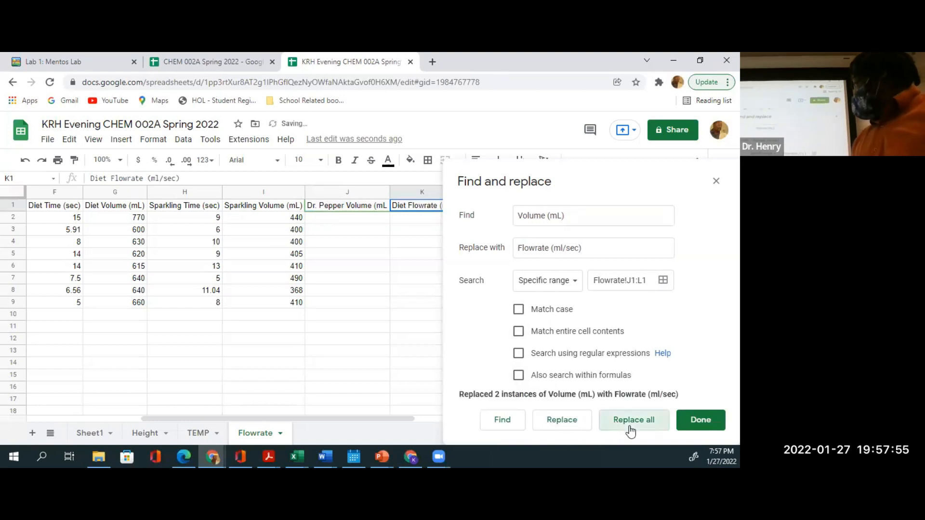
{"action": "left_click", "coordinate": [694, 428]}
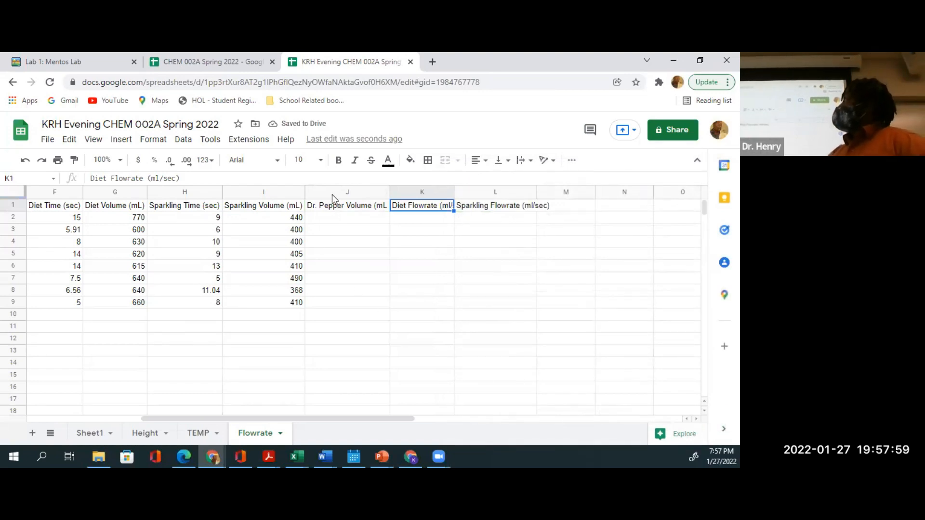
- Copy "Flowrate (ml/sec)" from the Diet header in K1 and paste it over the volume wording in J1, giving "Dr. Pepper Flowrate (ml/sec)"
{"action": "left_click", "coordinate": [365, 233]}
{"action": "left_click", "coordinate": [365, 208]}
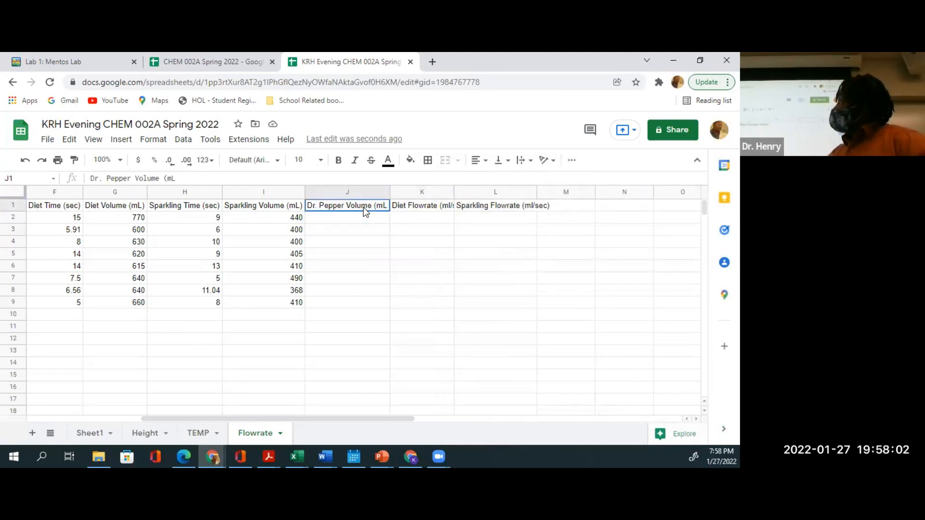
{"action": "double_click", "coordinate": [410, 204]}
{"action": "left_click_drag", "start_coordinate": [409, 205], "coordinate": [463, 206]}
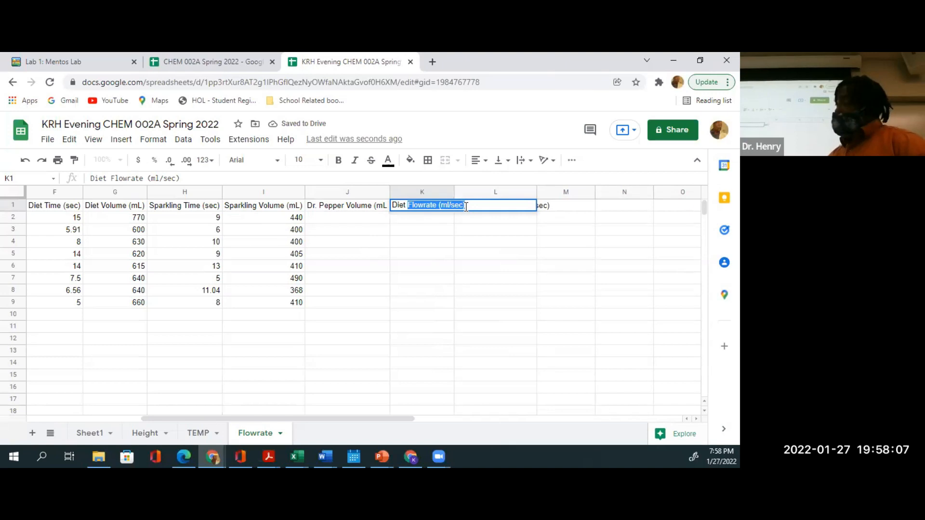
{"action": "left_click", "coordinate": [365, 206]}
{"action": "left_click_drag", "start_coordinate": [343, 206], "coordinate": [423, 207]}
{"action": "key", "text": "BackSpace"}
{"action": "key", "text": "ctrl+v"}
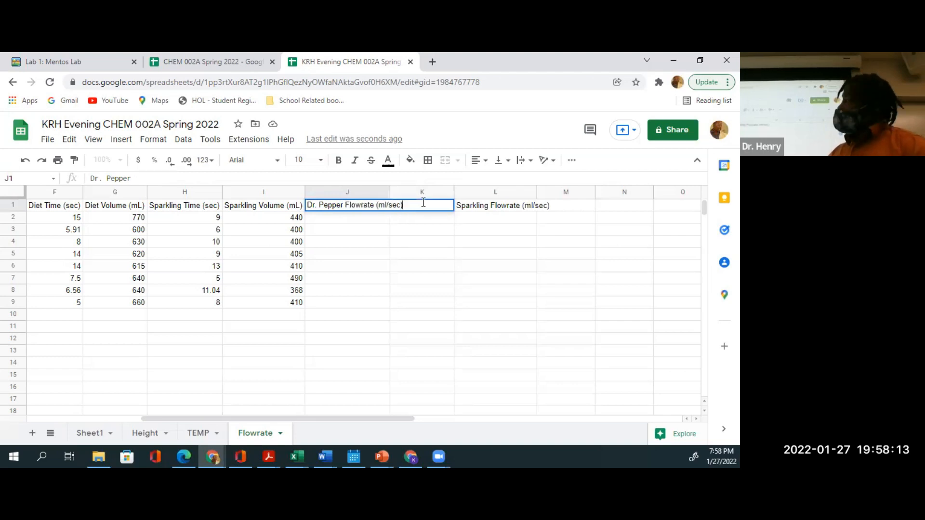
{"action": "key", "text": "Return"}
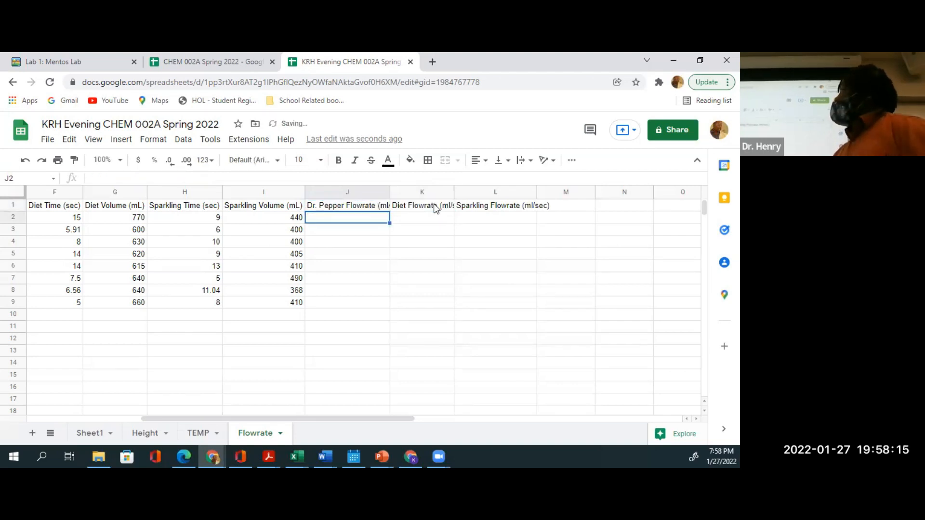
- Fit the widths of the three flowrate columns J through L to their headers
{"action": "left_click", "coordinate": [432, 243]}
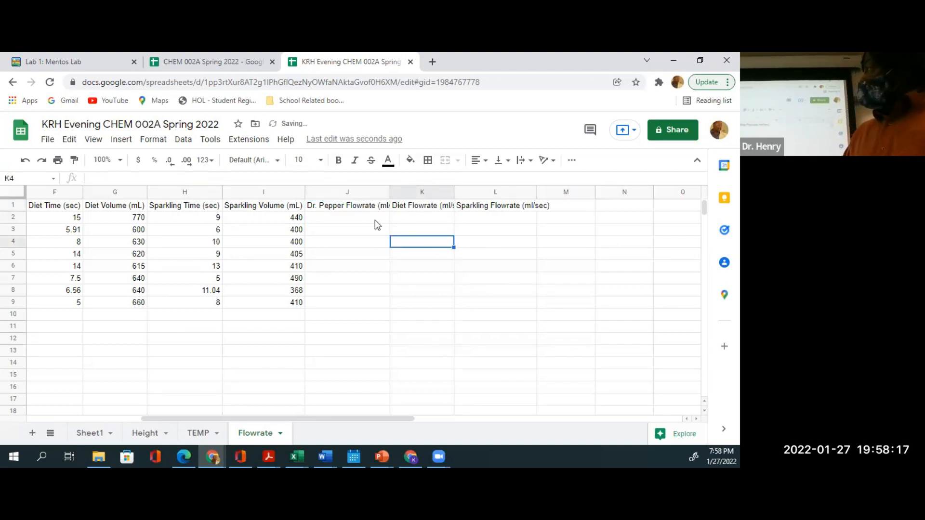
{"action": "left_click_drag", "start_coordinate": [340, 197], "coordinate": [498, 215]}
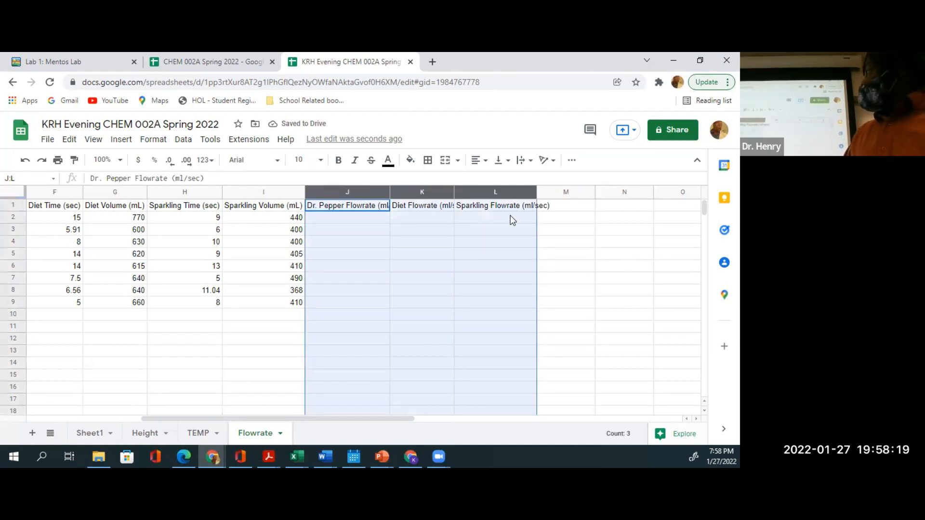
{"action": "double_click", "coordinate": [537, 195]}
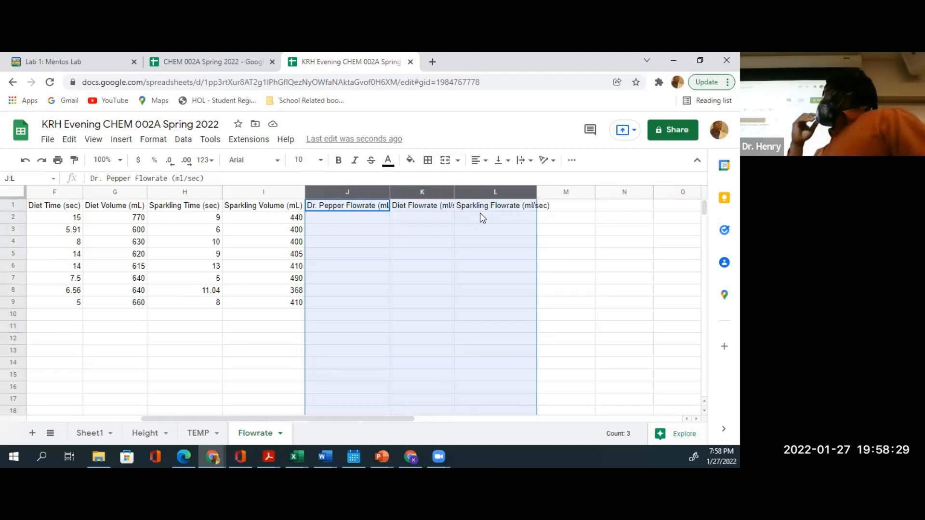
{"action": "left_click", "coordinate": [463, 237]}
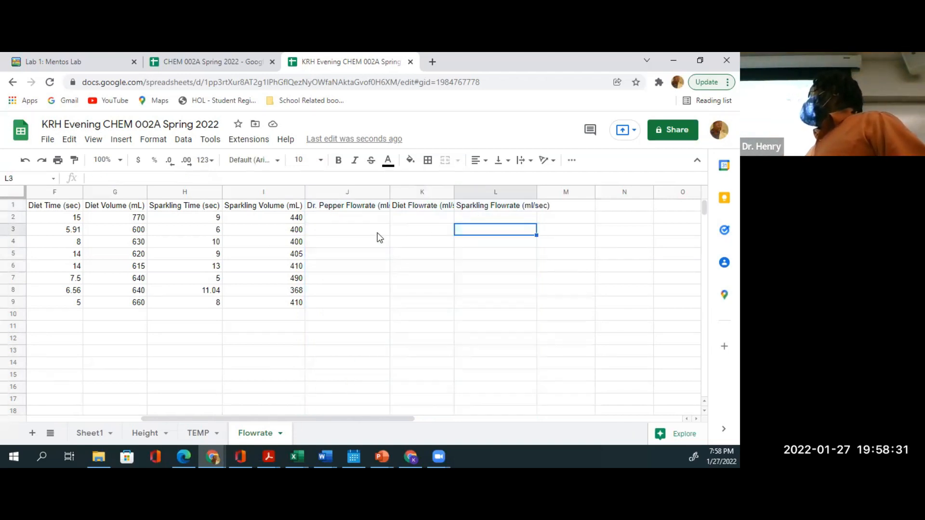
{"action": "left_click_drag", "start_coordinate": [389, 192], "coordinate": [499, 194]}
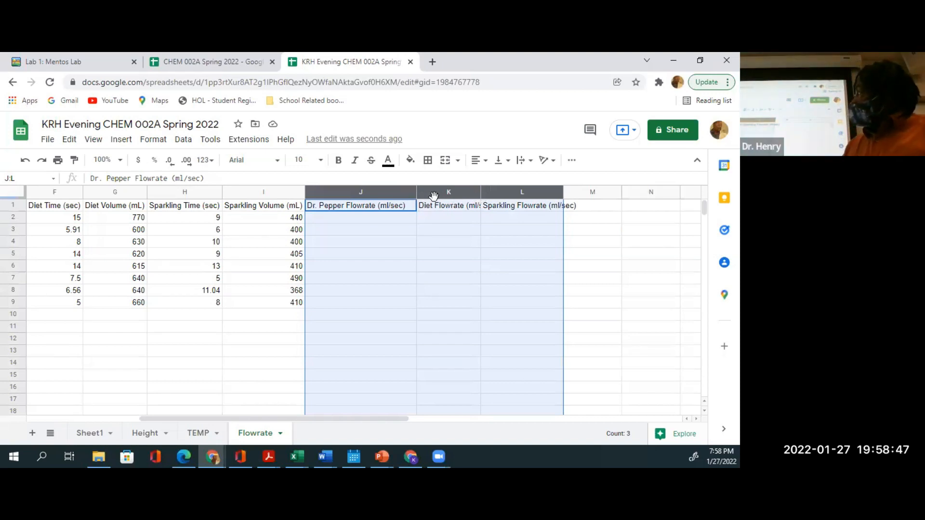
{"action": "left_click", "coordinate": [433, 352]}
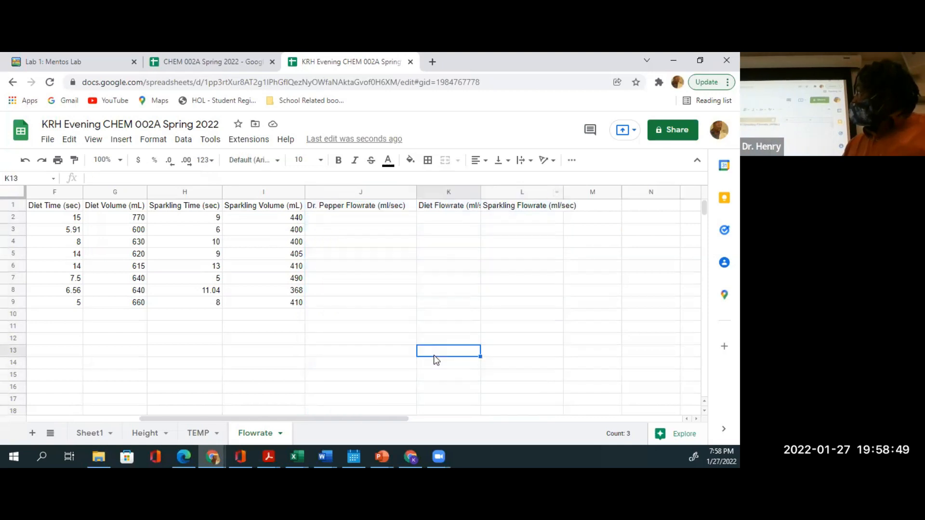
{"action": "left_click_drag", "start_coordinate": [374, 193], "coordinate": [525, 193]}
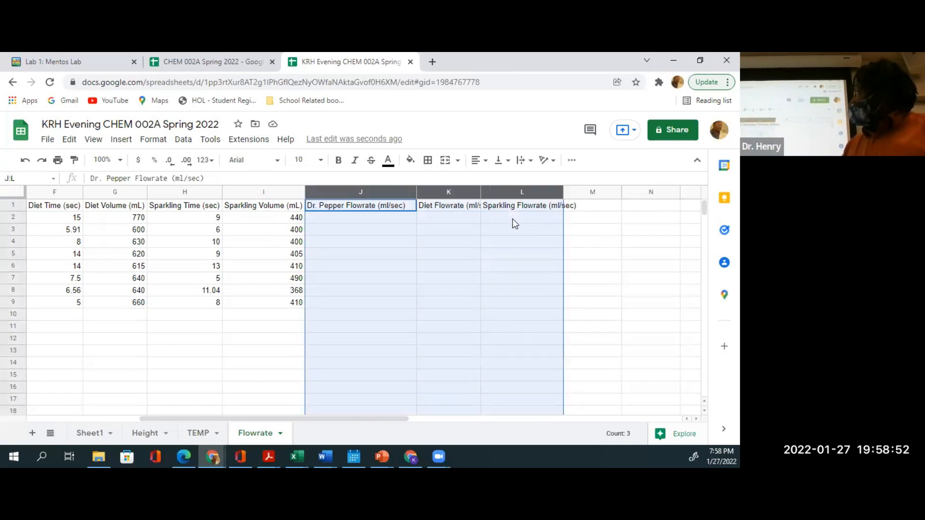
{"action": "double_click", "coordinate": [480, 192]}
{"action": "left_click", "coordinate": [452, 249]}
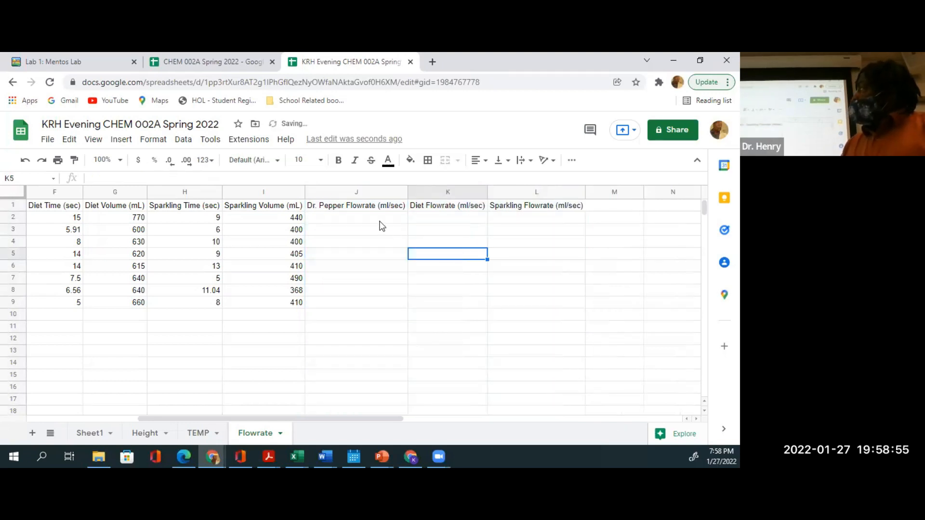
- Calculate the first Dr. Pepper flowrate in J2 with =(2000-E2)/D2 and accept the suggested autofill for J3:J9
{"action": "left_click", "coordinate": [380, 222]}
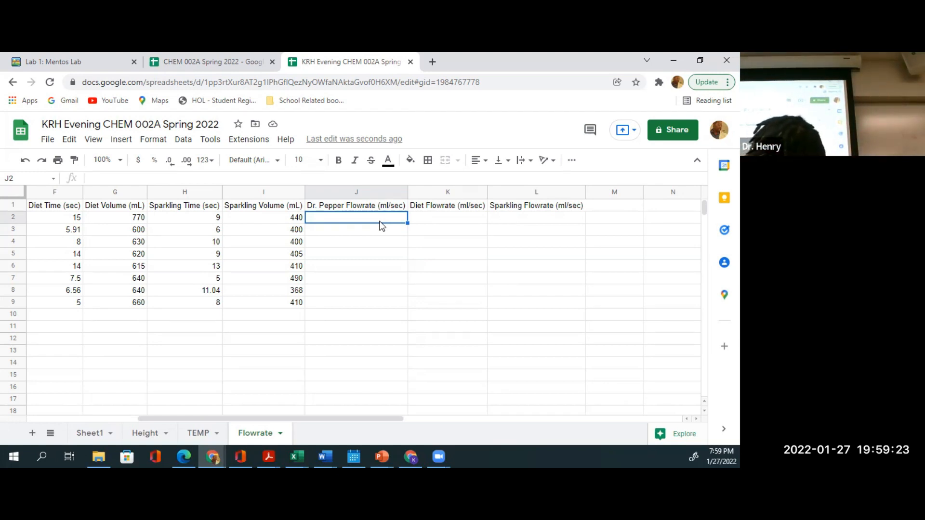
{"action": "type", "text": "=2"}
{"action": "key", "text": "BackSpace"}
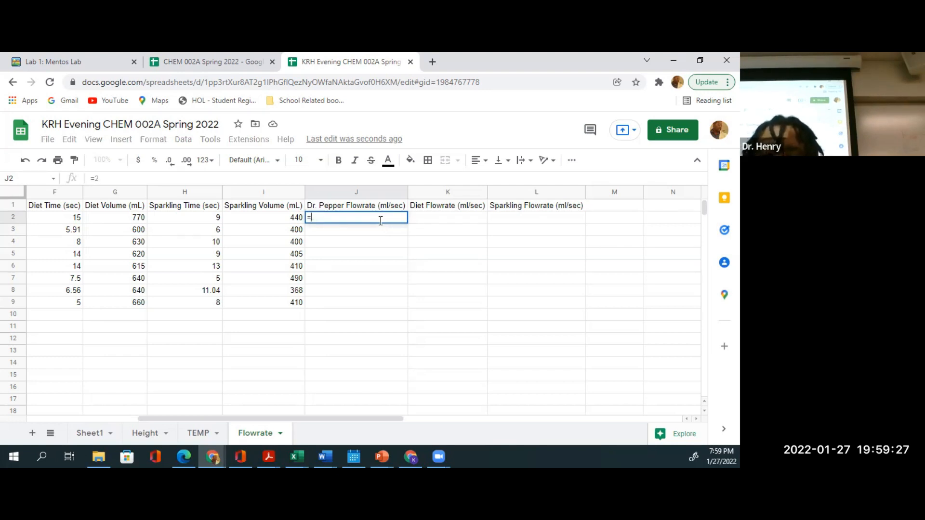
{"action": "type", "text": "(2000"}
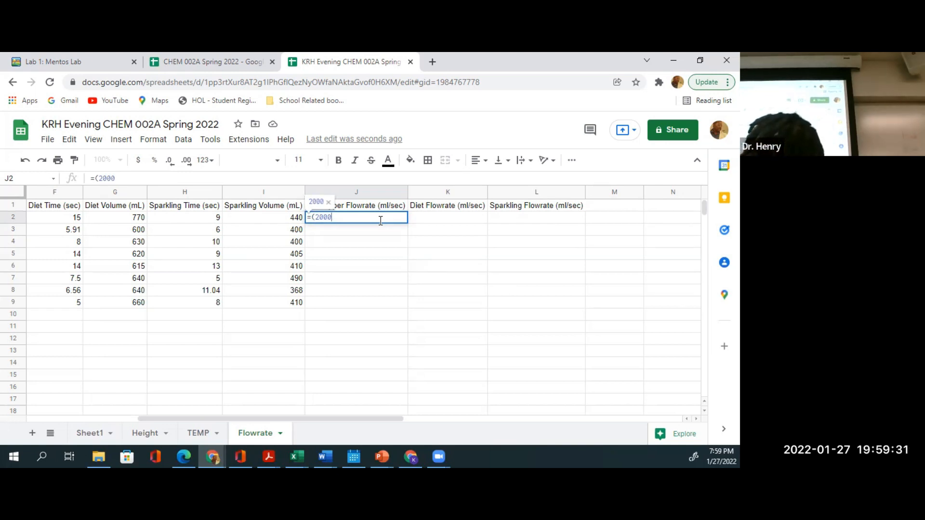
{"action": "type", "text": "-"}
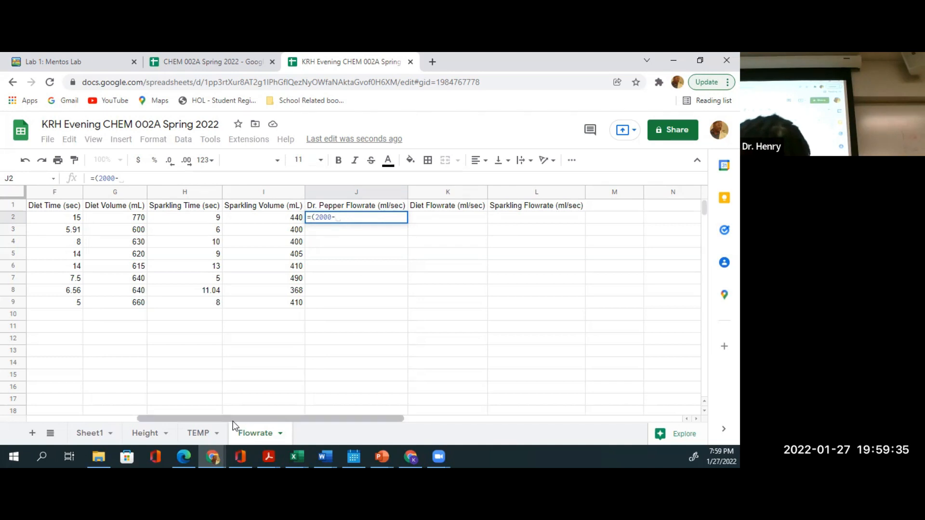
{"action": "left_click_drag", "start_coordinate": [233, 421], "coordinate": [138, 440]}
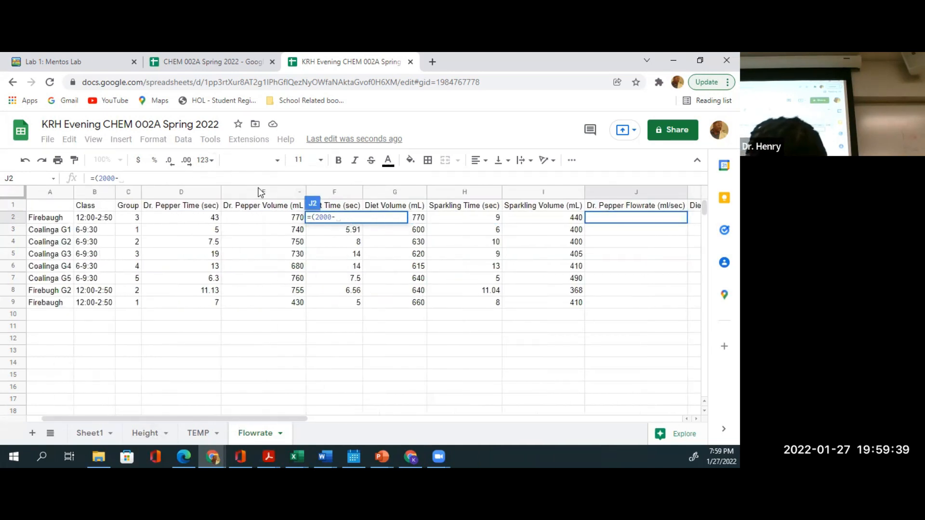
{"action": "left_click", "coordinate": [296, 219]}
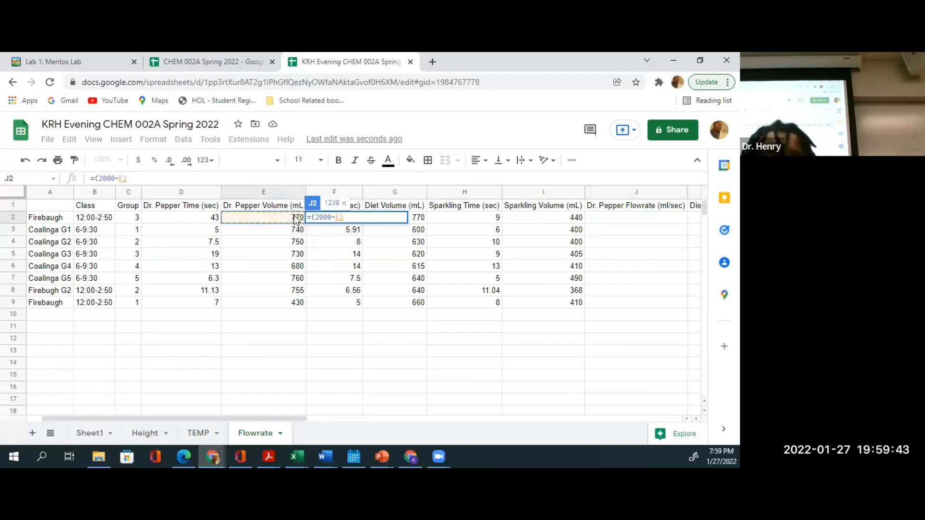
{"action": "type", "text": ")/"}
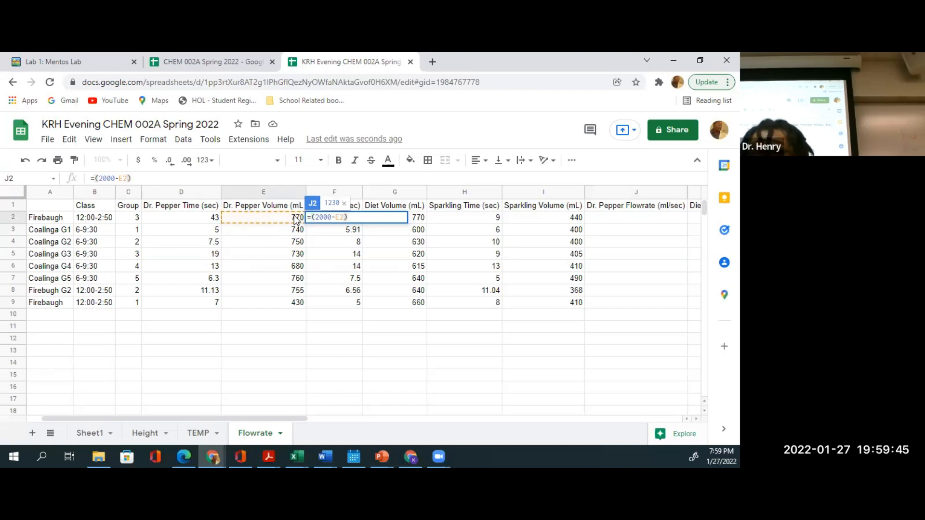
{"action": "left_click", "coordinate": [190, 220]}
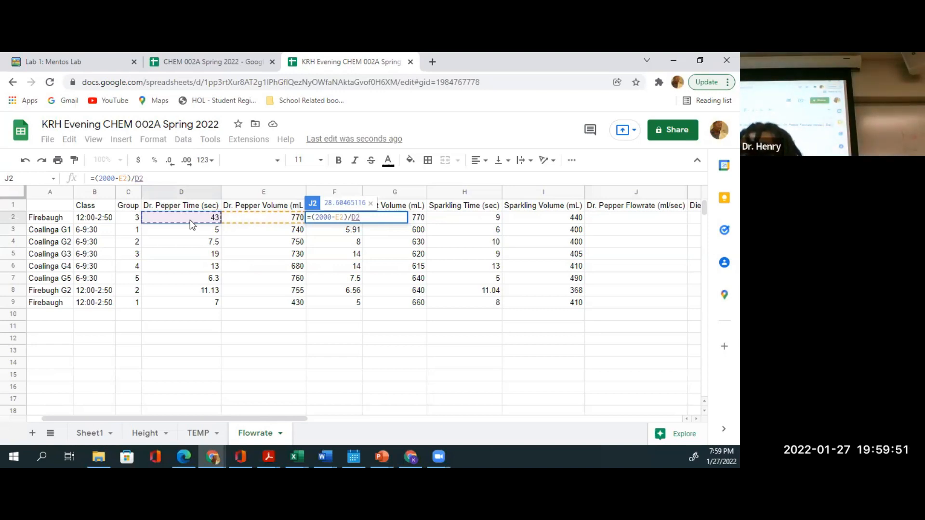
{"action": "key", "text": "Return"}
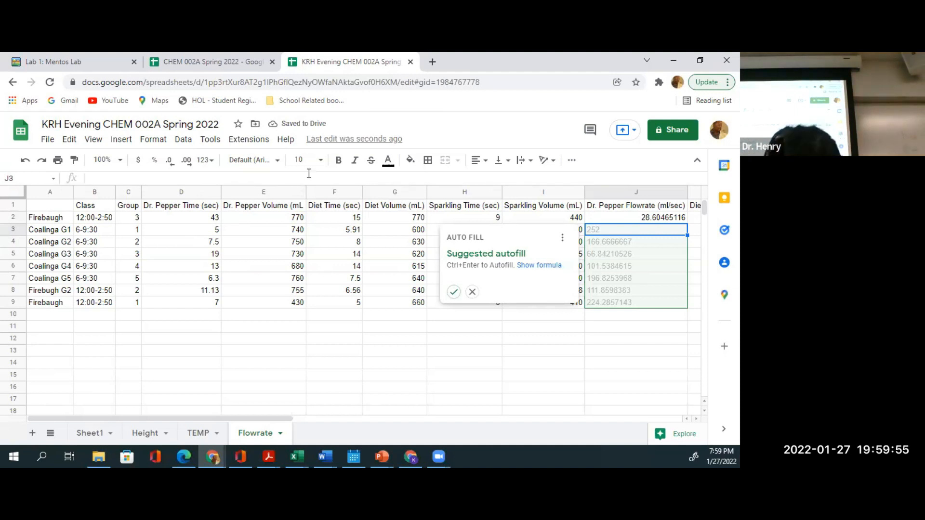
{"action": "left_click", "coordinate": [453, 291]}
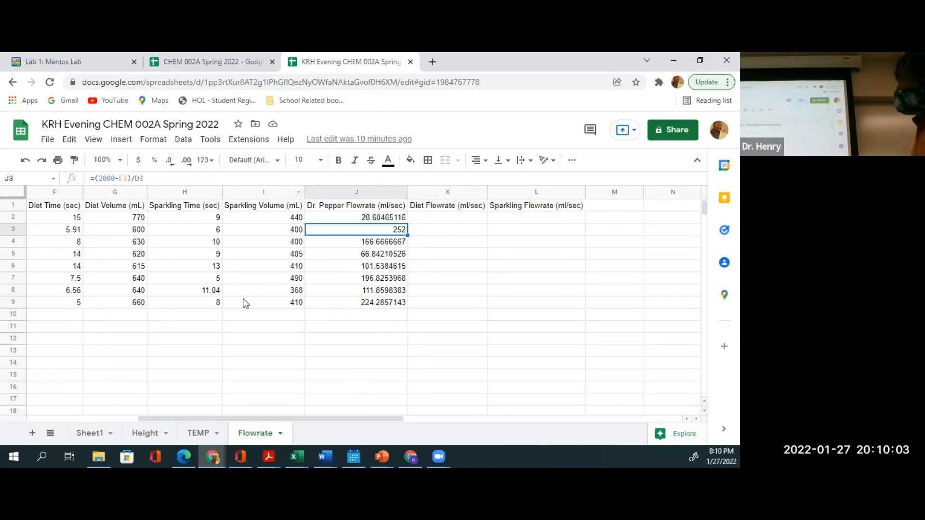
- Calculate the first Diet flowrate in K2 with =(2000-G2)/F2 and accept the suggested autofill for K3:K9
{"action": "scroll", "coordinate": [246, 303], "scroll_direction": "left", "scroll_amount": 4}
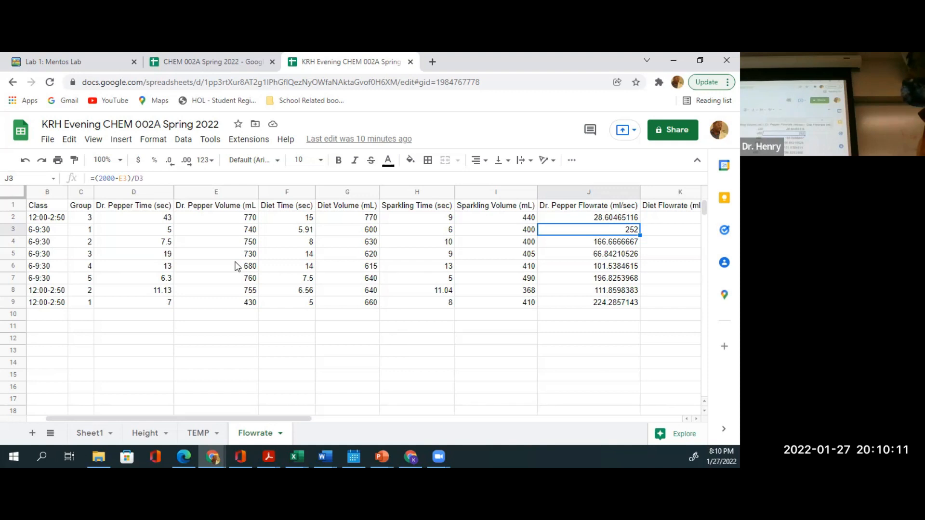
{"action": "scroll", "coordinate": [235, 266], "scroll_direction": "left", "scroll_amount": 2}
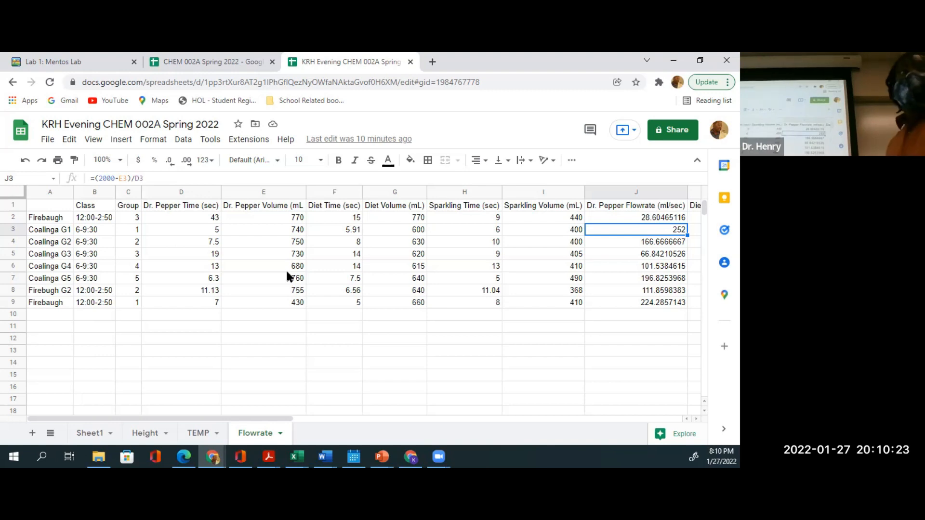
{"action": "scroll", "coordinate": [342, 321], "scroll_direction": "right", "scroll_amount": 3}
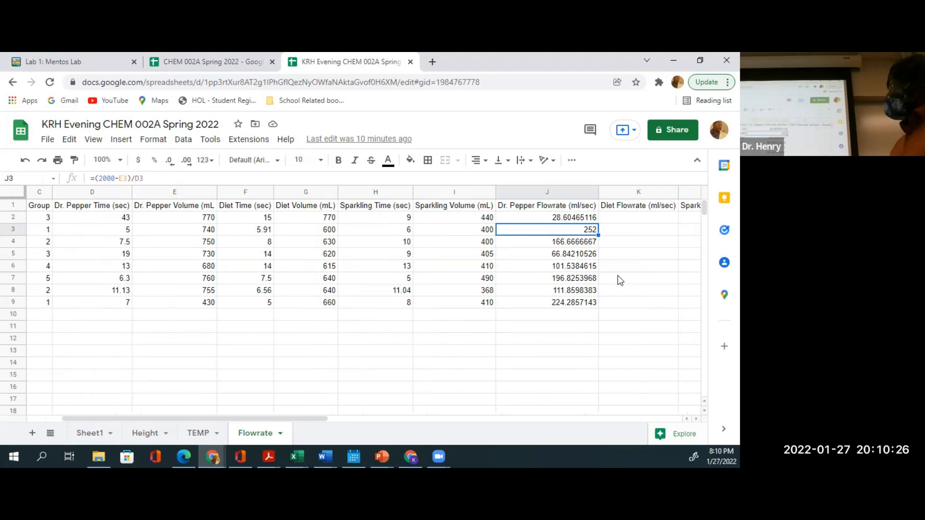
{"action": "left_click", "coordinate": [656, 221]}
{"action": "type", "text": "=200"}
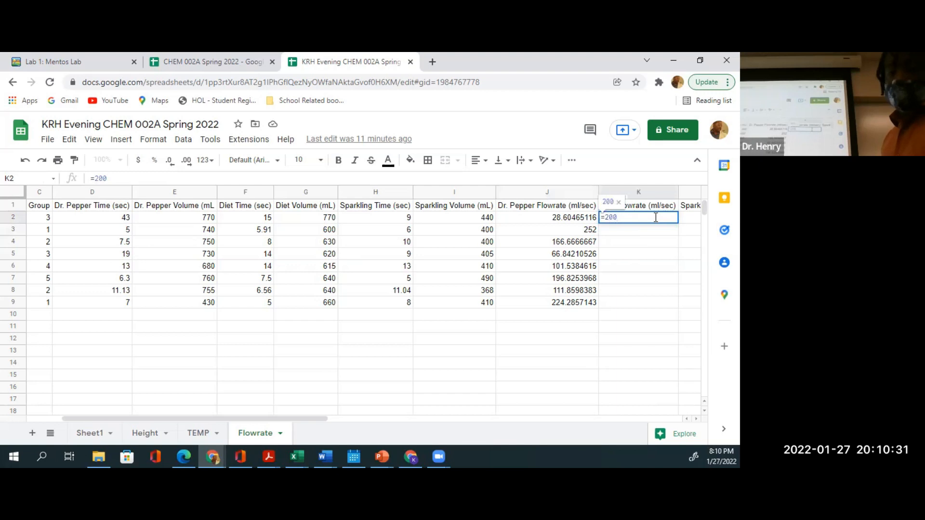
{"action": "type", "text": "0-"}
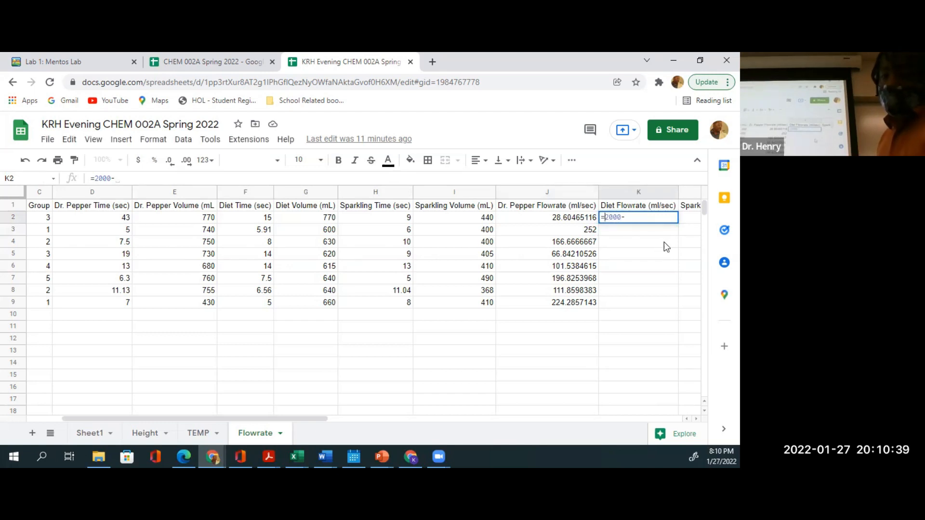
{"action": "type", "text": "("}
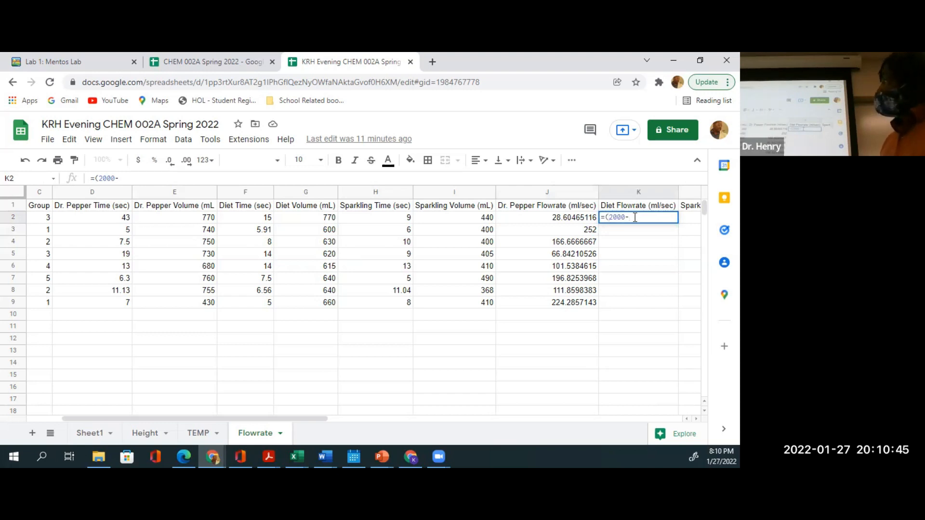
{"action": "type", "text": "g"}
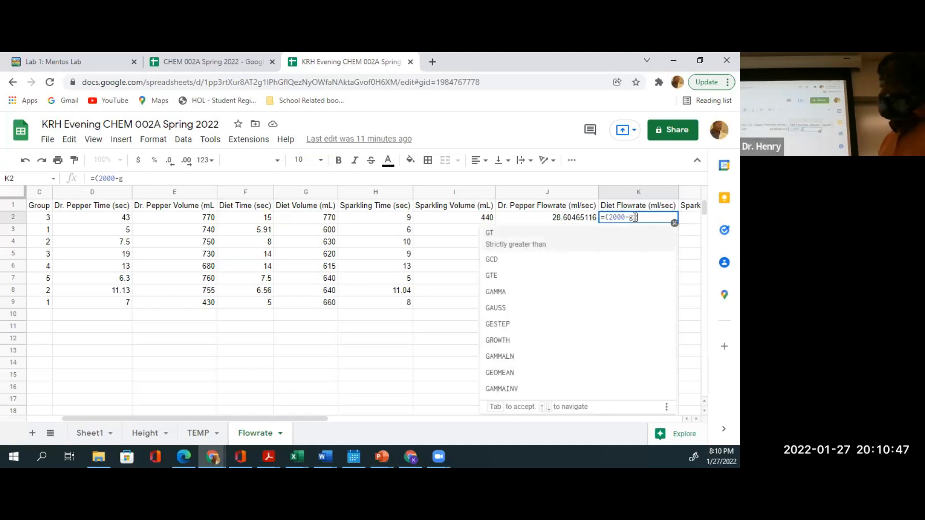
{"action": "type", "text": "2"}
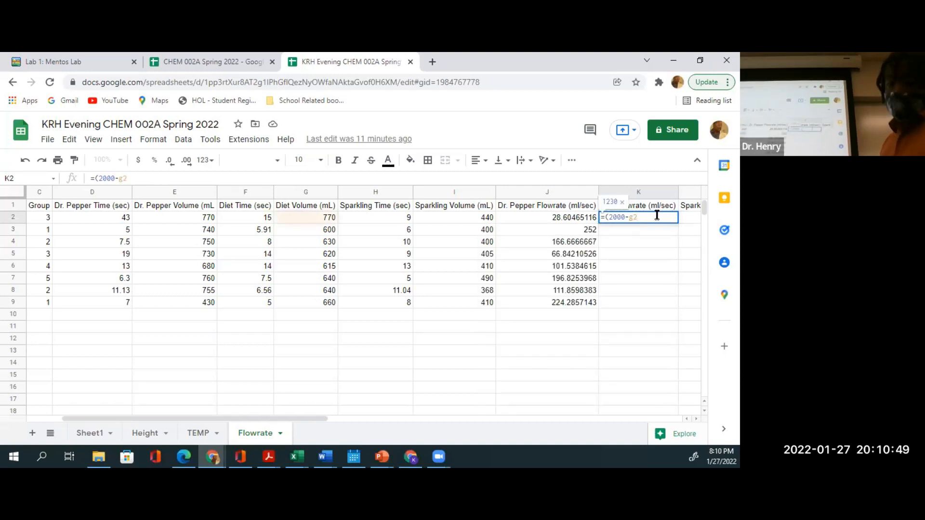
{"action": "type", "text": ")"}
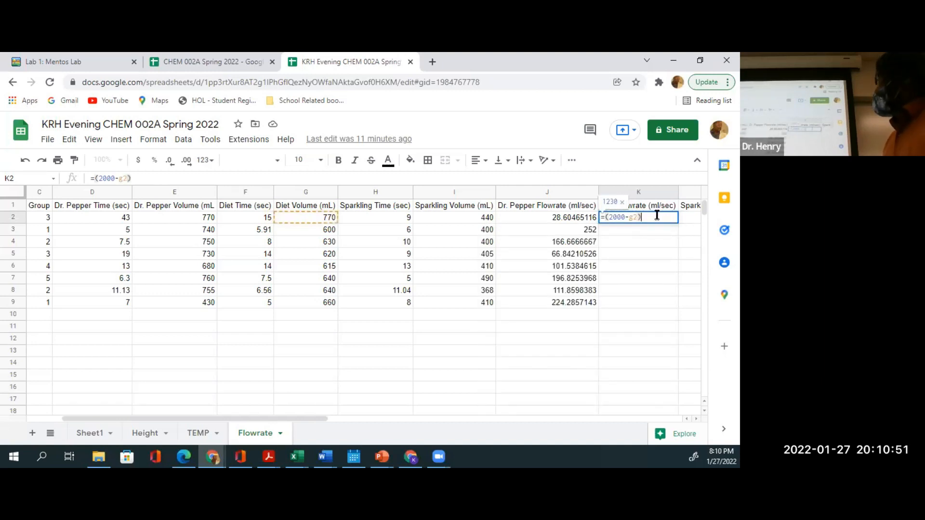
{"action": "type", "text": "/"}
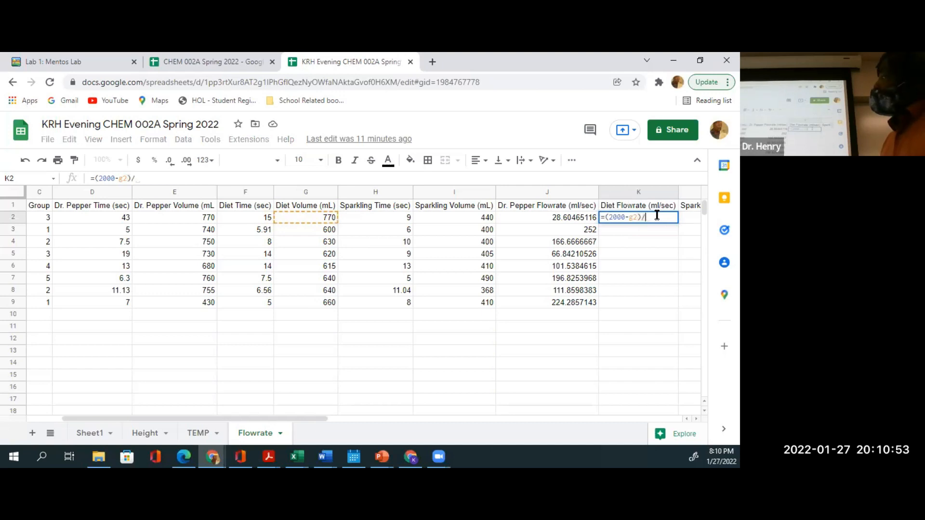
{"action": "type", "text": "f2"}
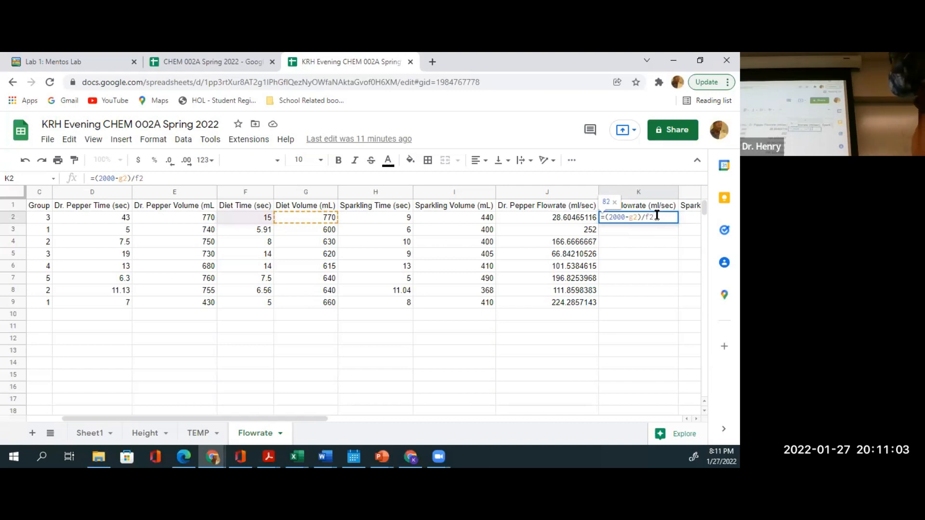
{"action": "key", "text": "Return"}
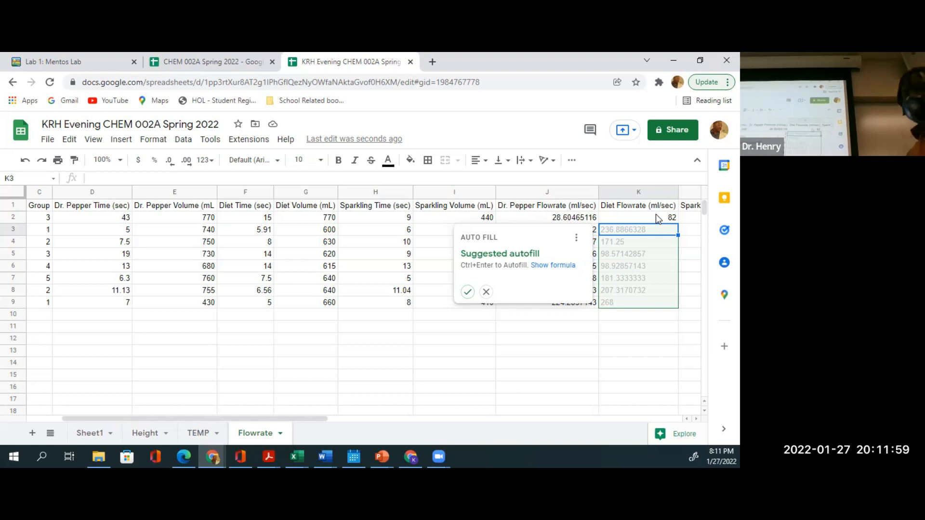
{"action": "left_click", "coordinate": [468, 291]}
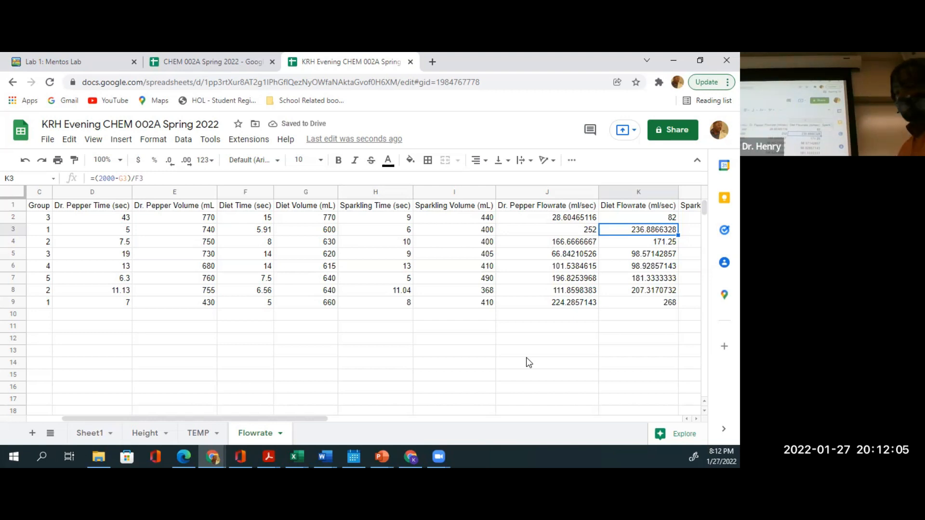
- Calculate the first Sparkling flowrate in L2 with the formula =(1000-I2)/H2
{"action": "scroll", "coordinate": [528, 362], "scroll_direction": "right", "scroll_amount": 3}
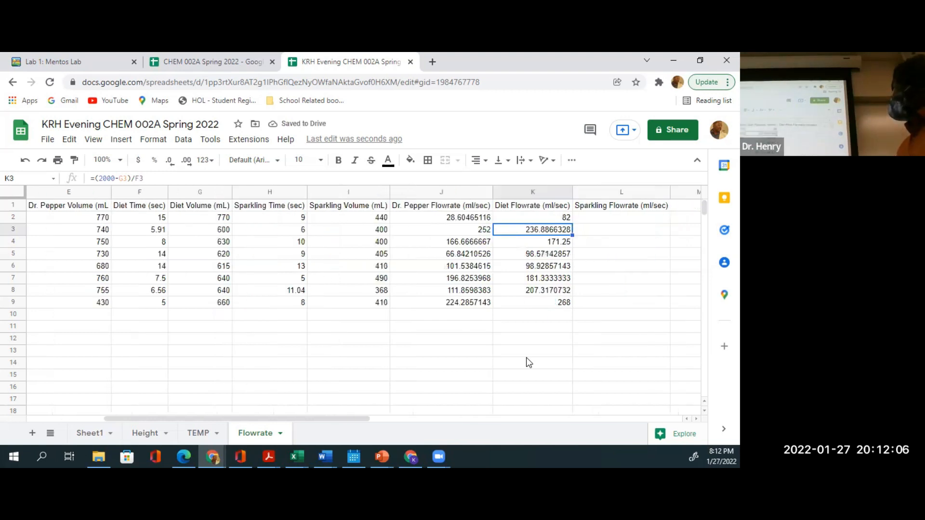
{"action": "left_click", "coordinate": [609, 218]}
{"action": "type", "text": "="}
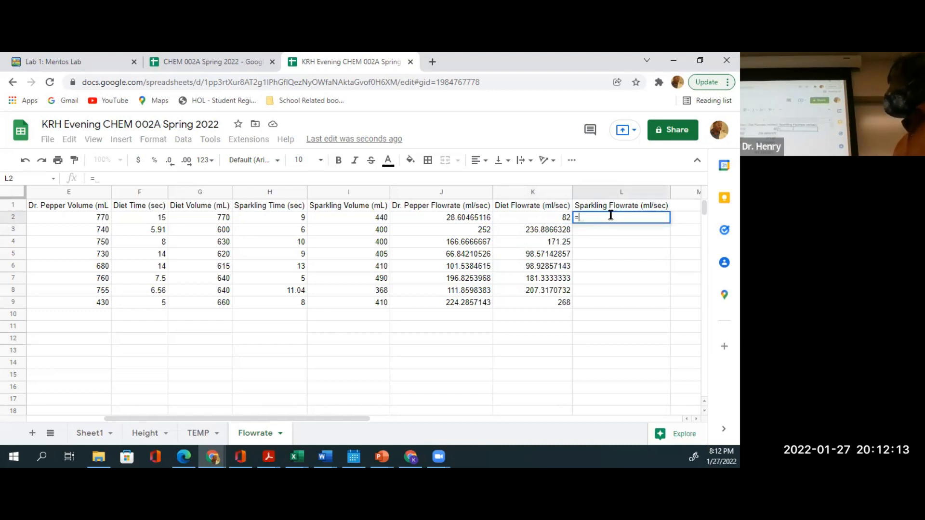
{"action": "type", "text": "9100"}
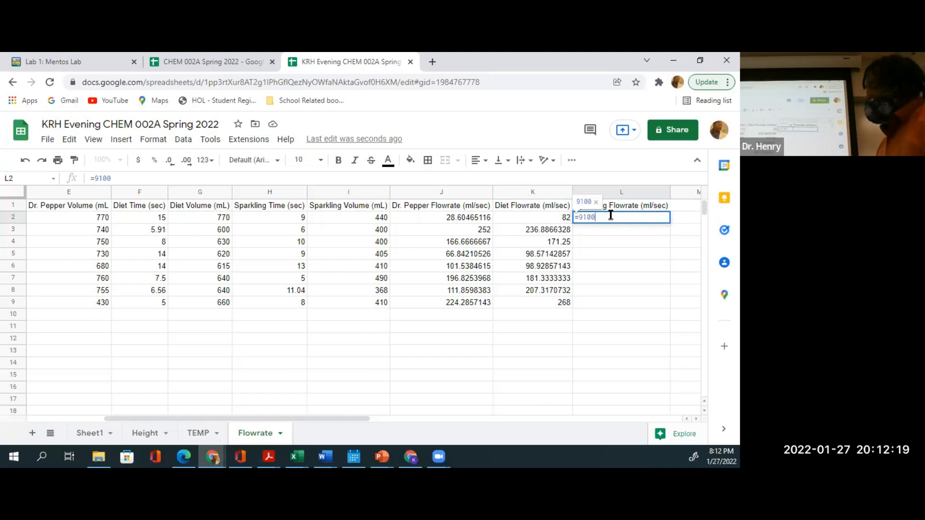
{"action": "key", "text": "BackSpace"}
{"action": "key", "text": "BackSpace"}
{"action": "key", "text": "BackSpace"}
{"action": "key", "text": "BackSpace"}
{"action": "type", "text": "(10"}
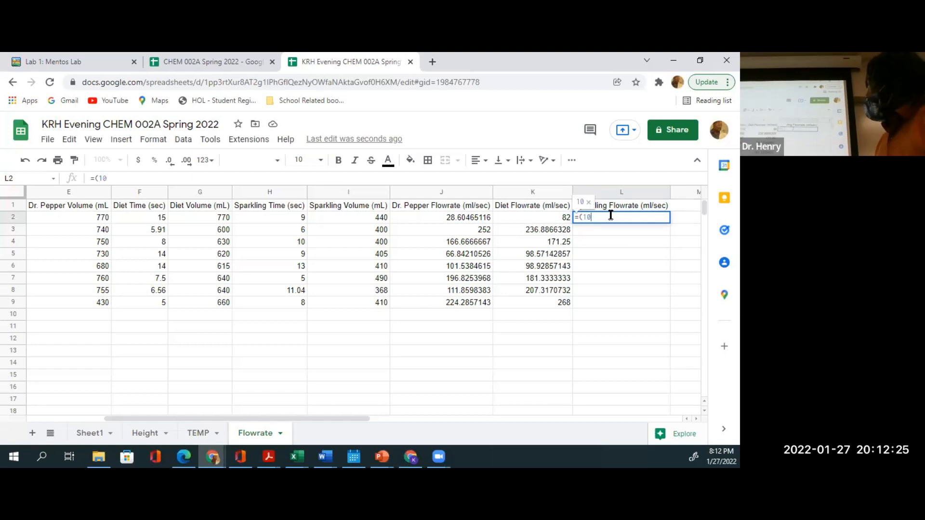
{"action": "type", "text": "00-"}
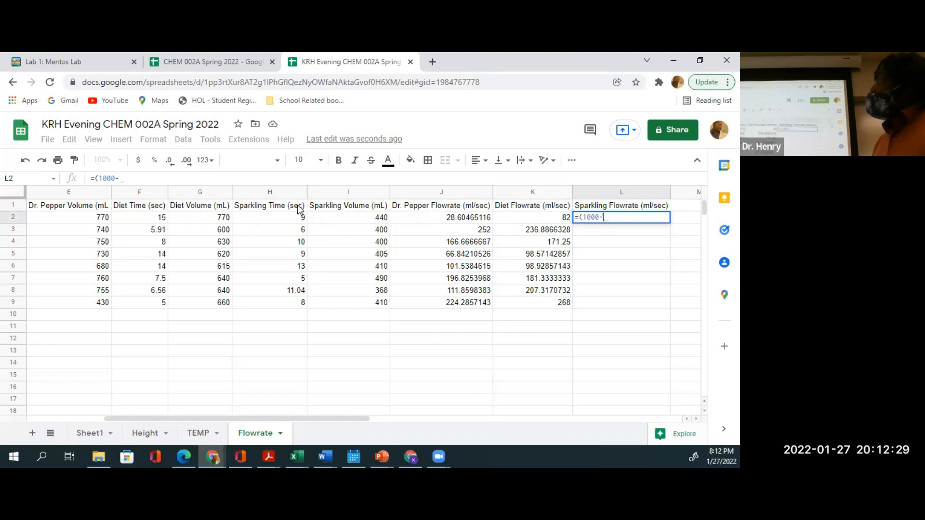
{"action": "left_click", "coordinate": [338, 218]}
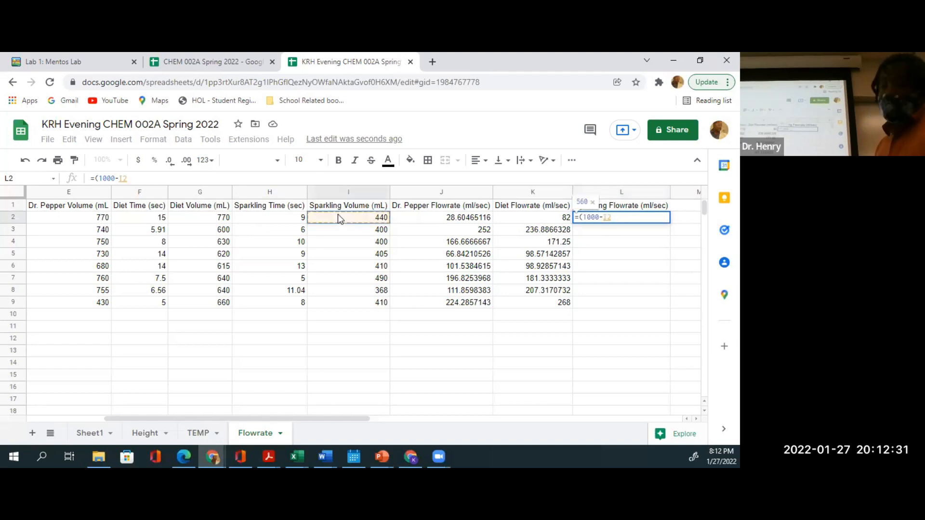
{"action": "type", "text": ")"}
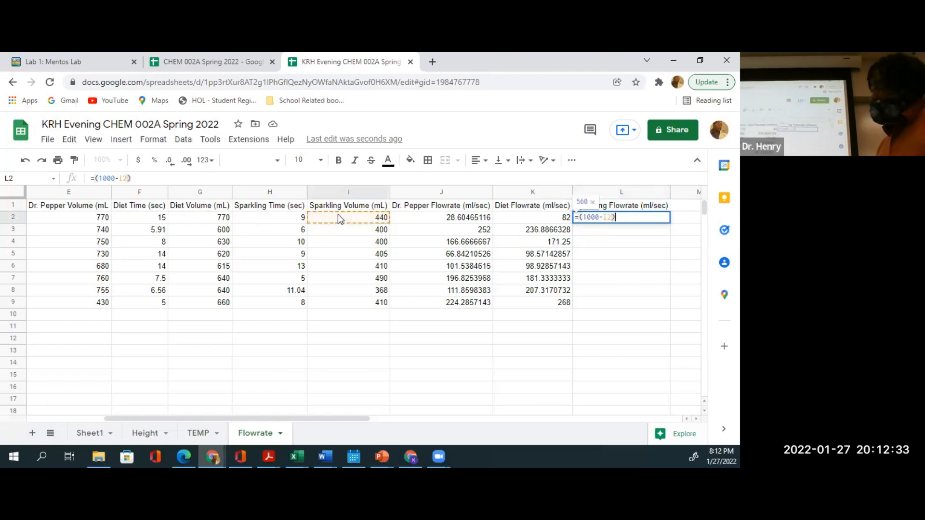
{"action": "type", "text": "/"}
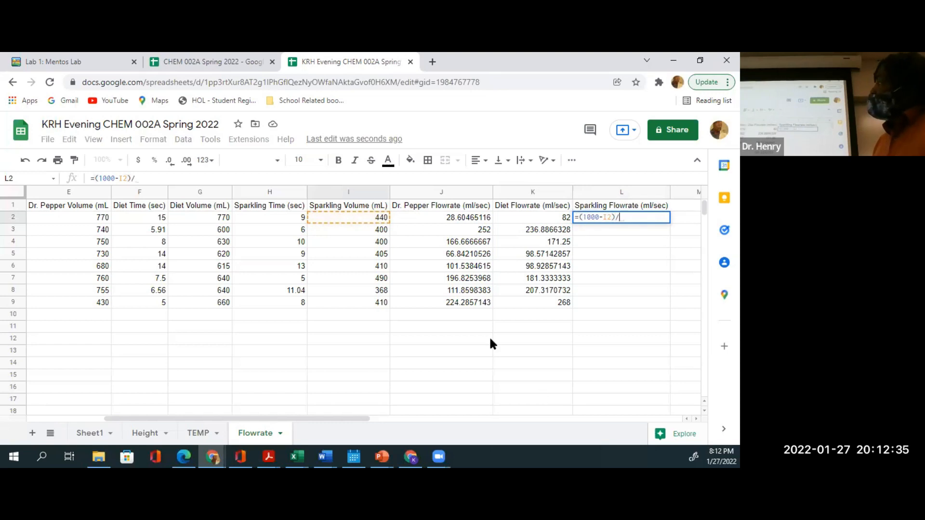
{"action": "left_click", "coordinate": [285, 221]}
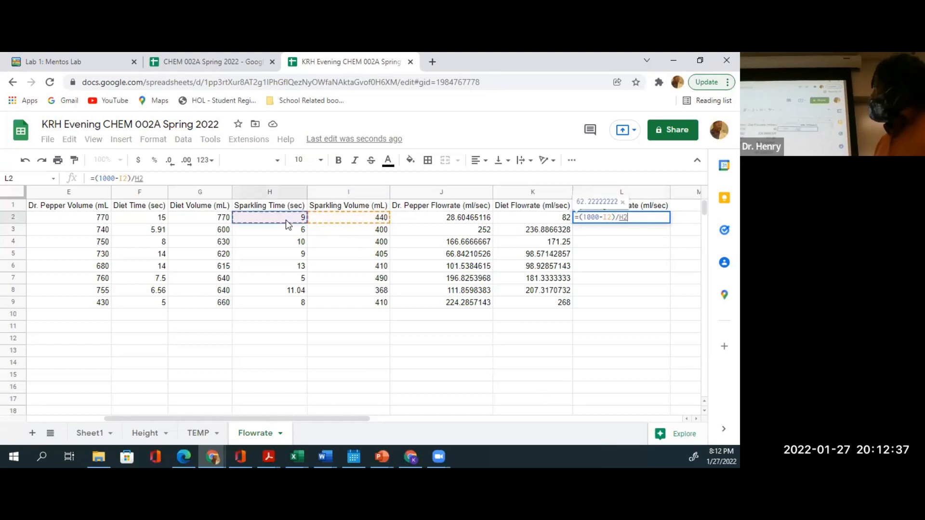
{"action": "key", "text": "Return"}
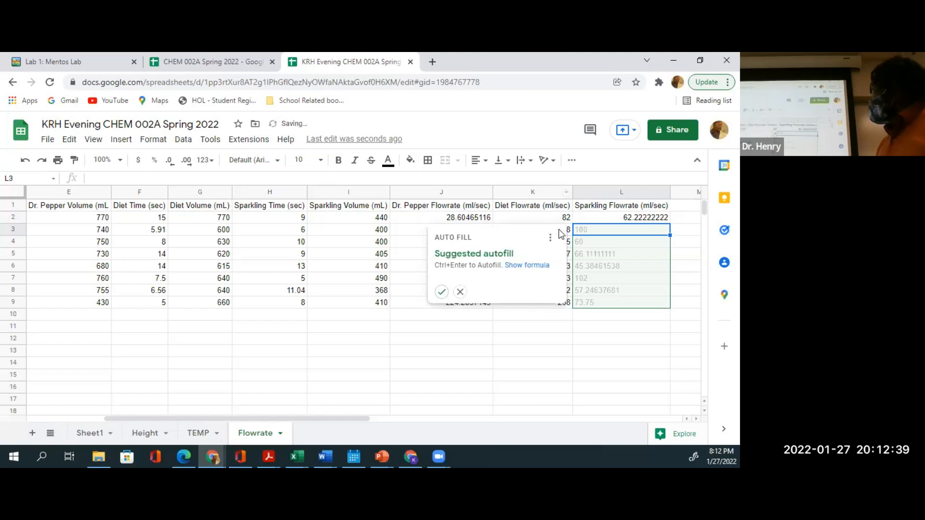
- Accept the suggested autofill to extend the Sparkling flowrate formula through L3:L9, leaving an empty cell below the data selected
{"action": "left_click", "coordinate": [441, 292]}
{"action": "left_click", "coordinate": [441, 302]}
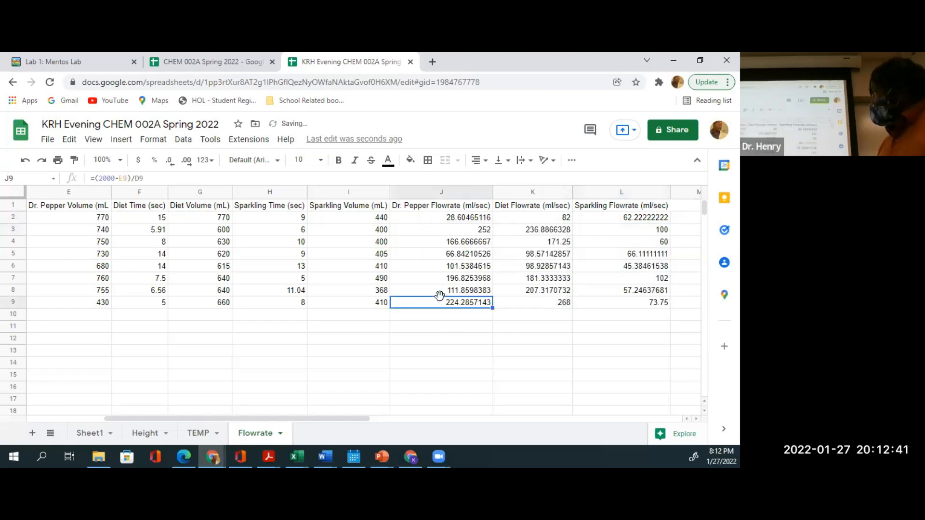
{"action": "left_click", "coordinate": [487, 376]}
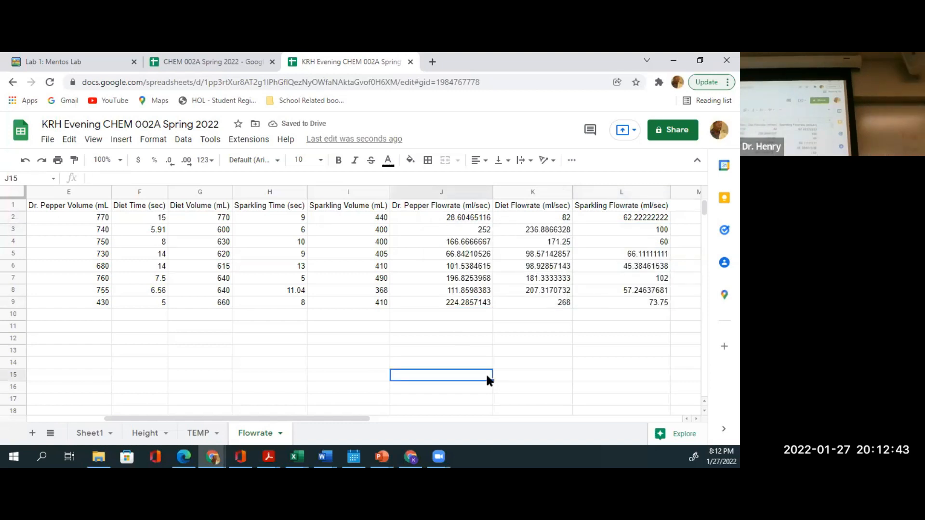